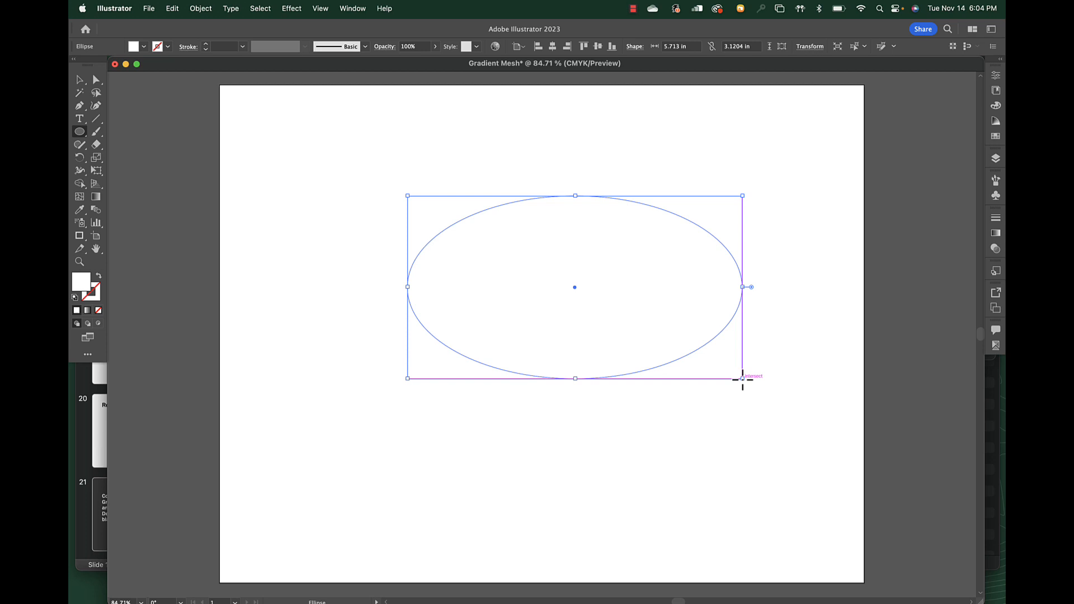
Step: Fill the ellipse with the yellow-to-red linear gradient swatch and angle the gradient diagonally down toward the ellipse's lower-right edge
{"action": "left_click", "coordinate": [95, 196]}
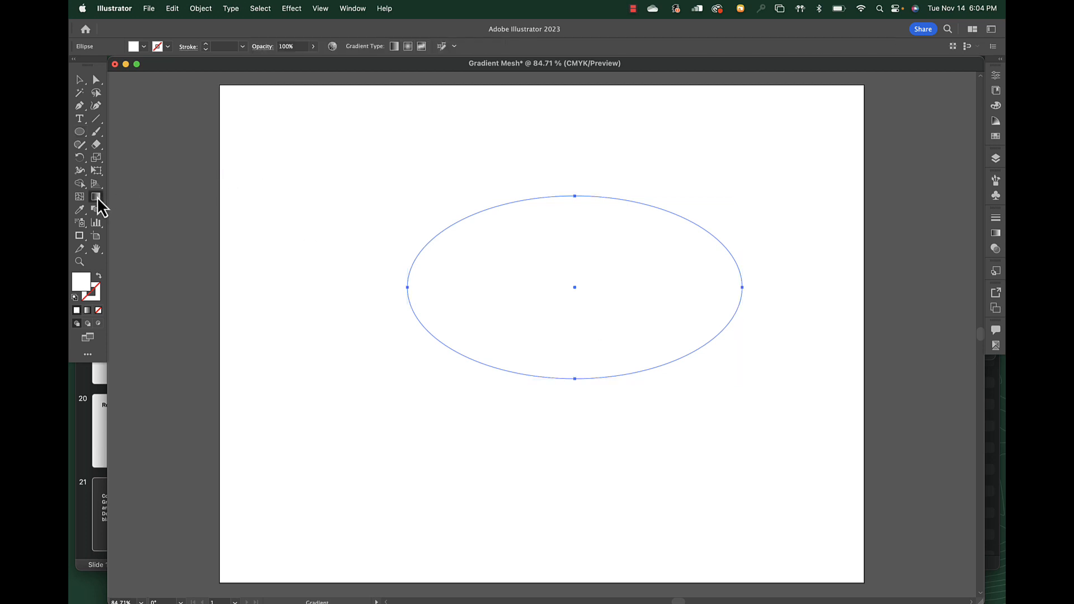
{"action": "left_click", "coordinate": [996, 136]}
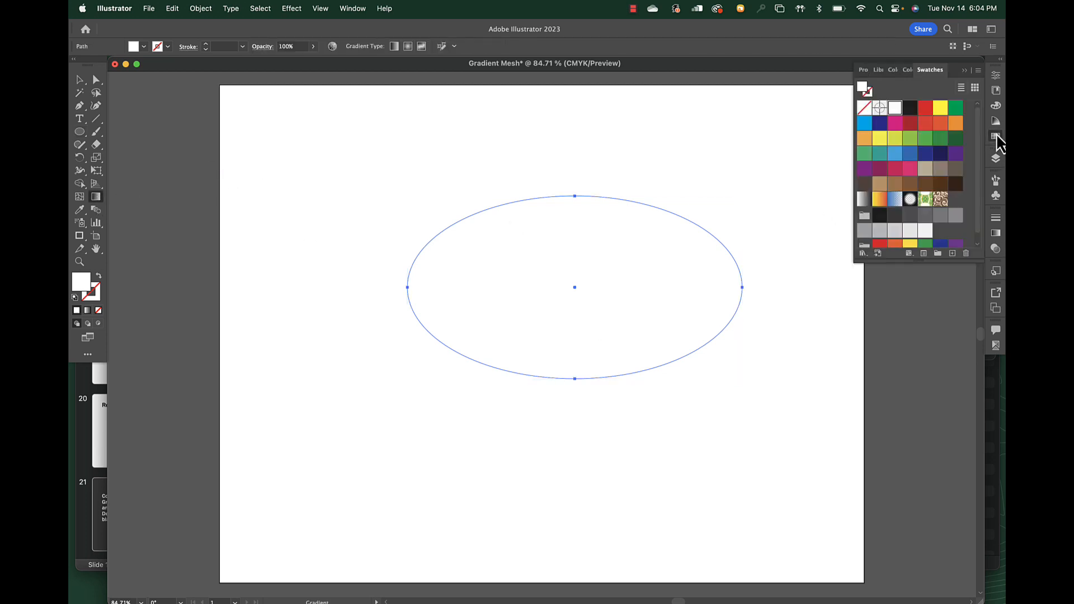
{"action": "left_click", "coordinate": [880, 200]}
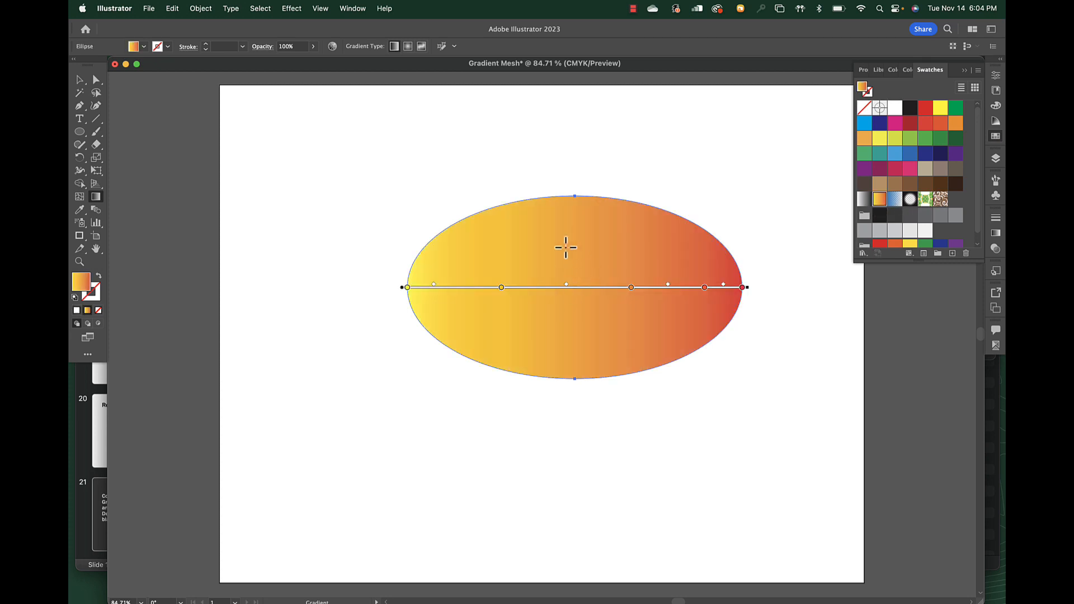
{"action": "left_click_drag", "start_coordinate": [490, 231], "coordinate": [716, 367]}
Step: Recolour the gradient's starting colour stop from yellow to pink
{"action": "double_click", "coordinate": [490, 240]}
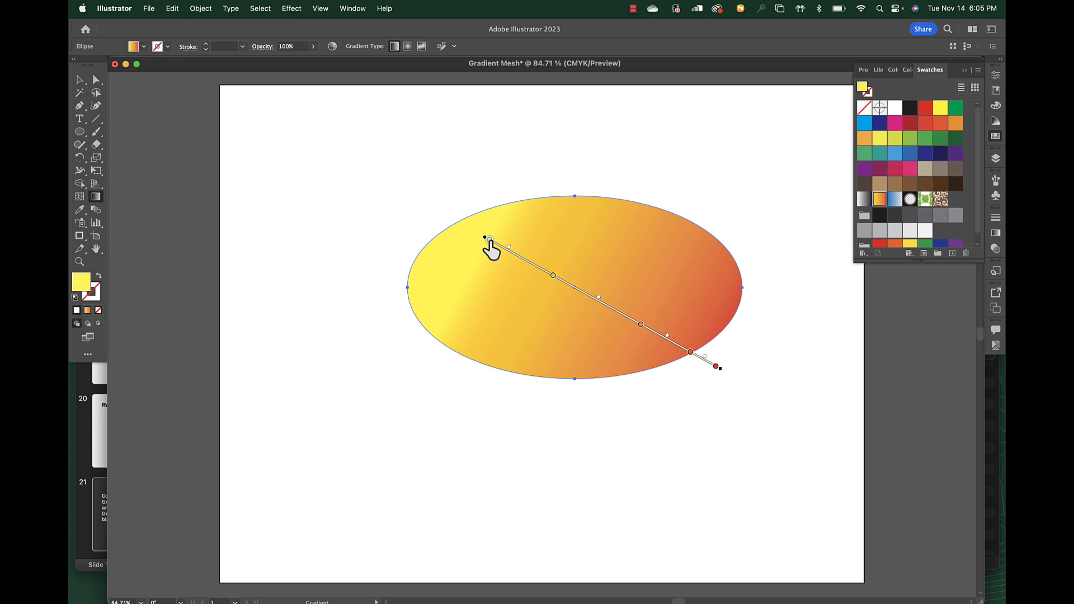
{"action": "left_click_drag", "start_coordinate": [396, 309], "coordinate": [448, 293]}
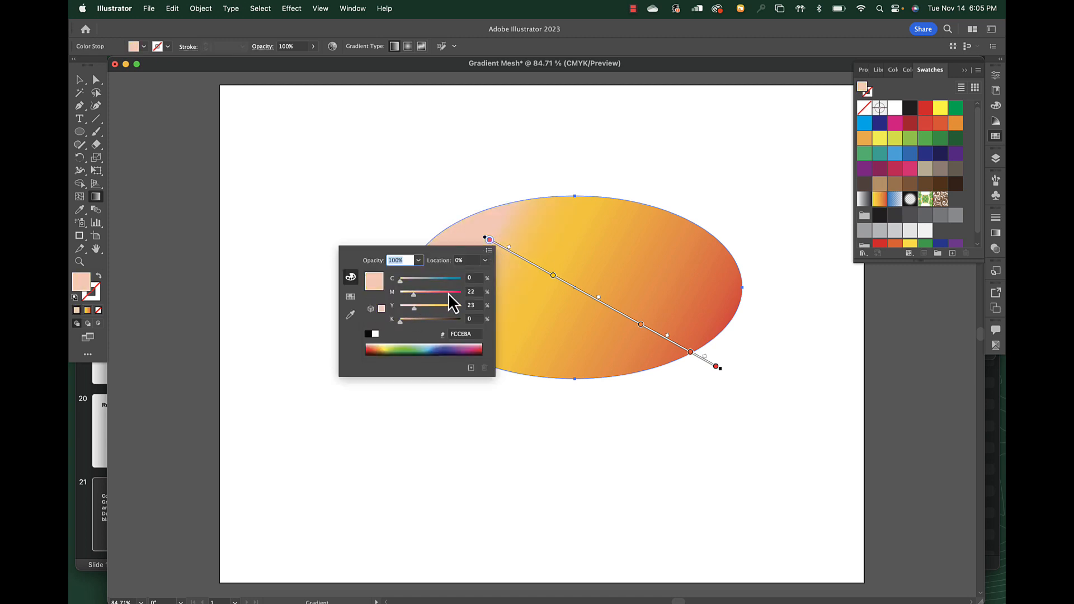
{"action": "left_click", "coordinate": [352, 297]}
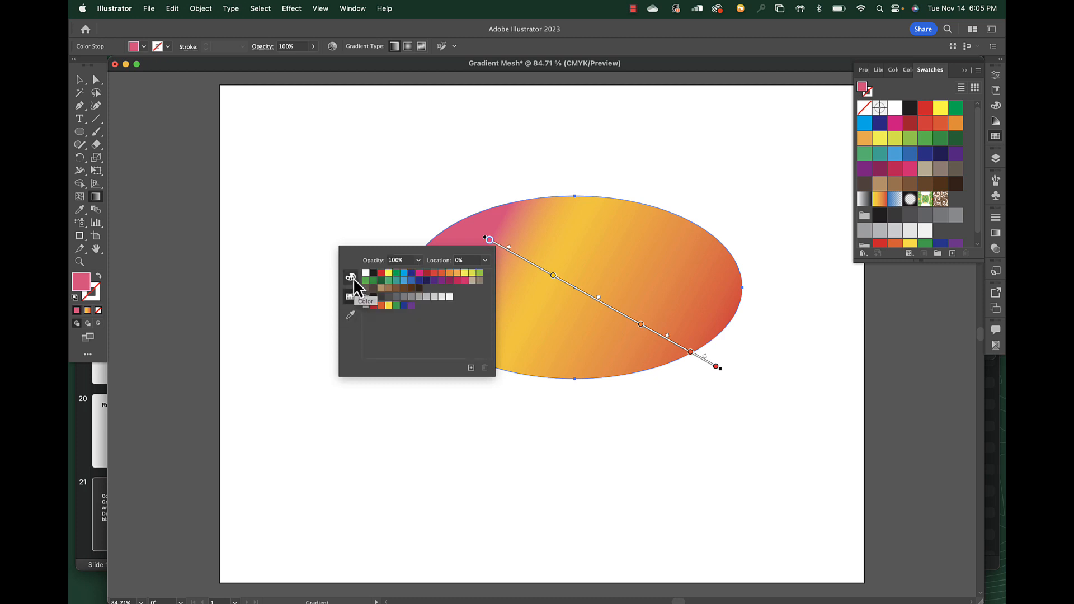
{"action": "left_click", "coordinate": [350, 276]}
{"action": "left_click", "coordinate": [470, 199]}
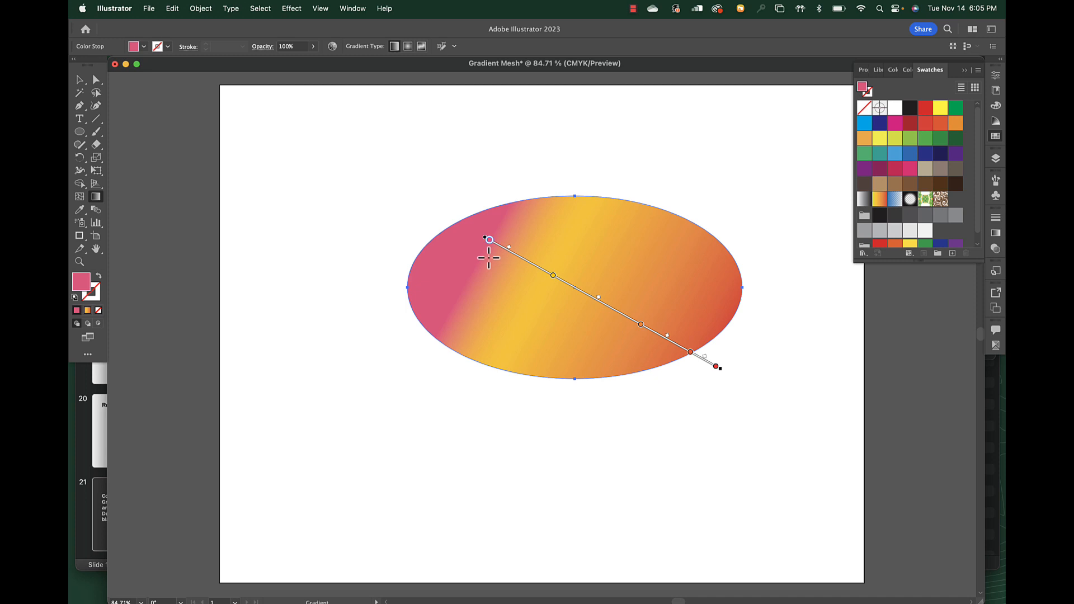
Step: Undo the gradient fill and colour stop changes on the ellipse
{"action": "key", "text": "super+z"}
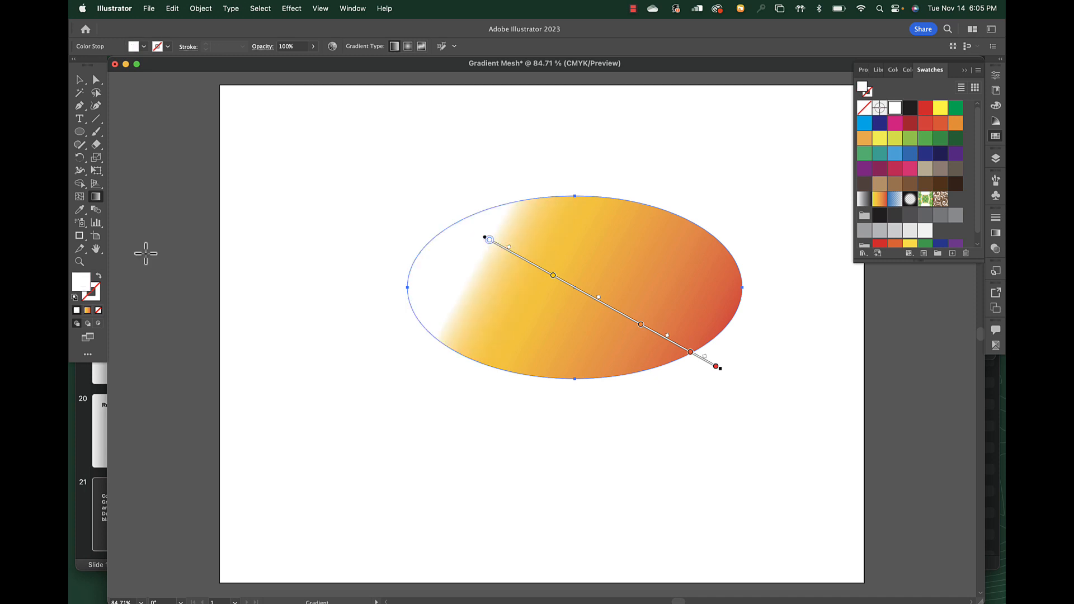
{"action": "left_click", "coordinate": [80, 80]}
{"action": "key", "text": "super+z"}
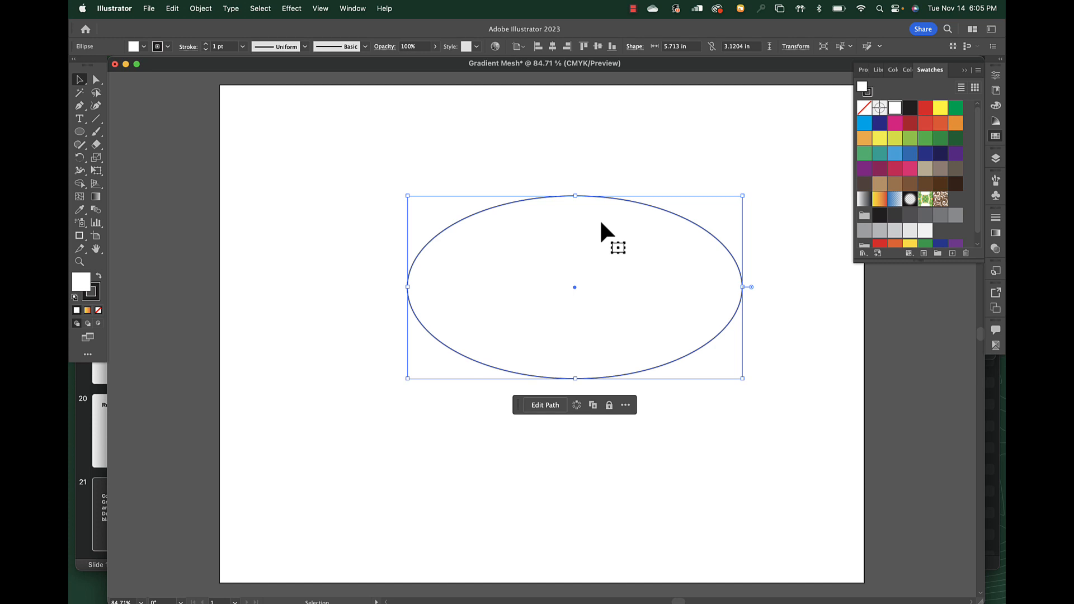
Step: Create a gradient mesh on the white ellipse with 5 rows, 5 columns and Flat appearance
{"action": "left_click", "coordinate": [195, 10]}
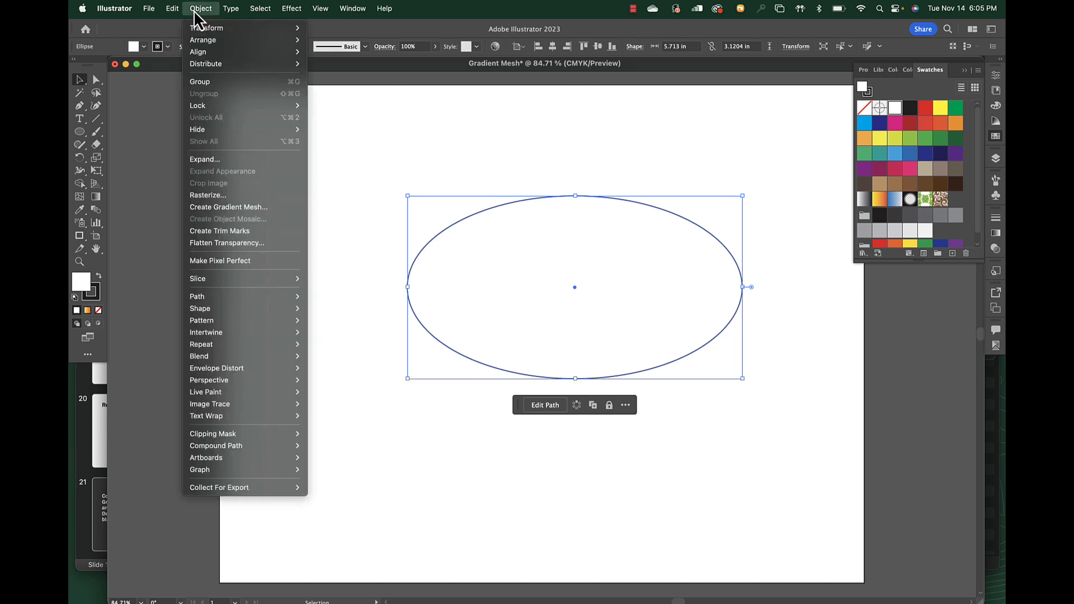
{"action": "left_click", "coordinate": [212, 208]}
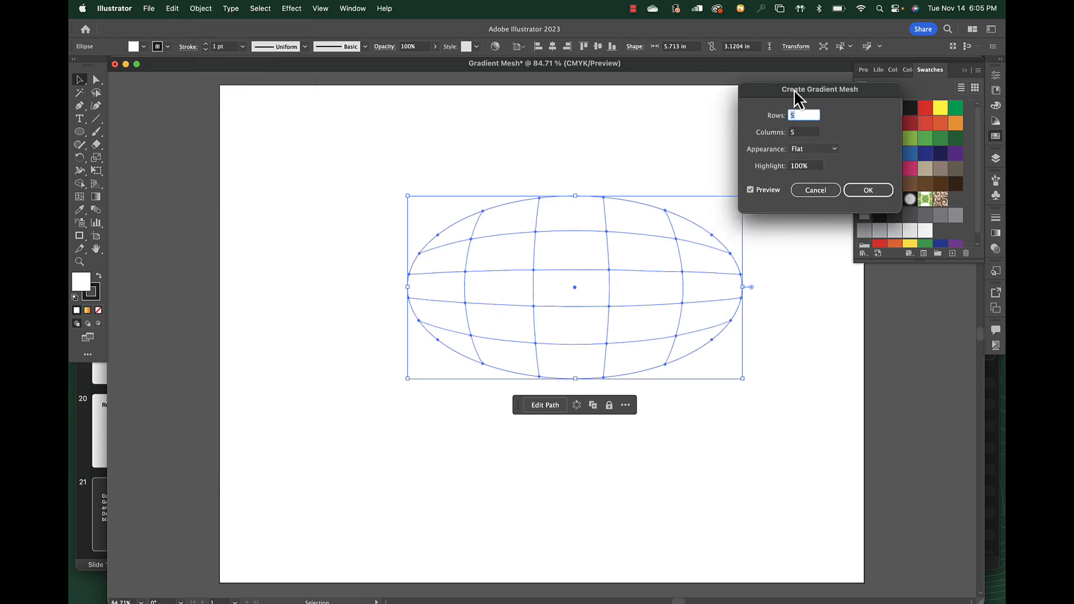
{"action": "left_click_drag", "start_coordinate": [794, 91], "coordinate": [734, 77]}
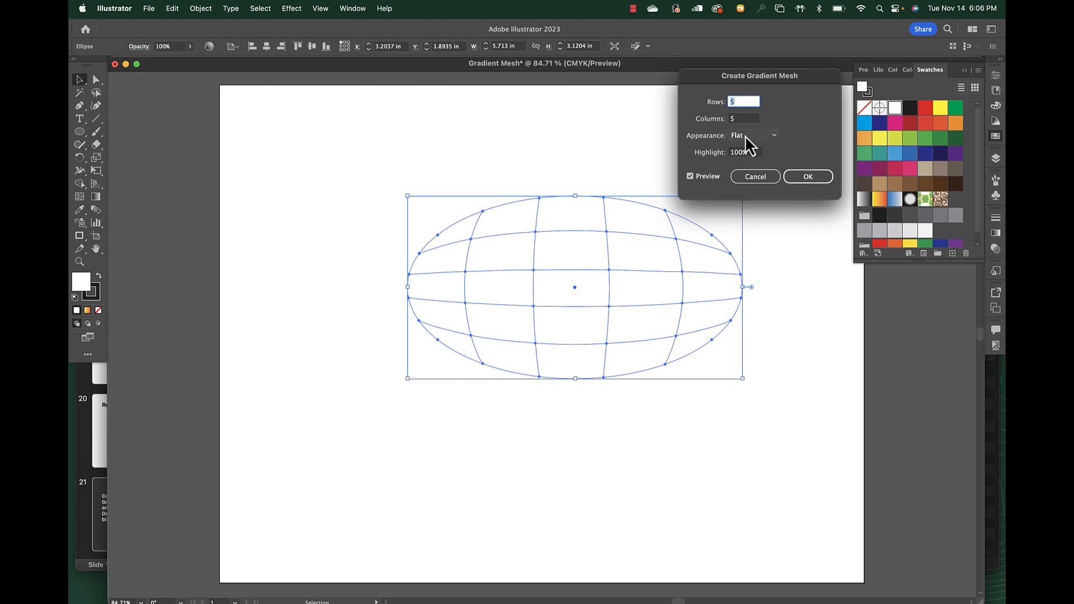
{"action": "left_click", "coordinate": [811, 177]}
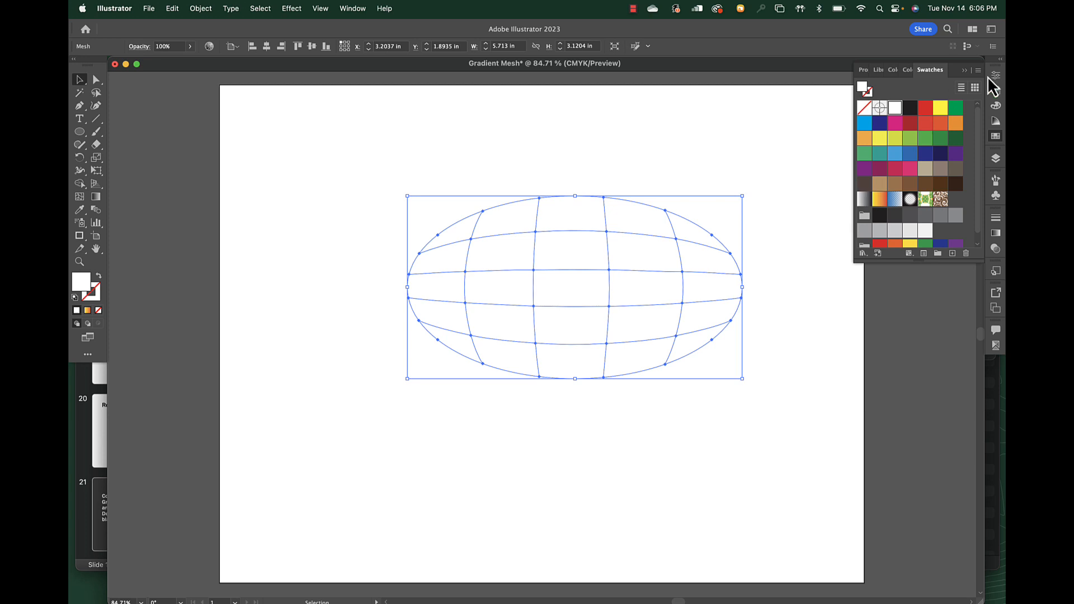
Step: Try a green fill on the mesh, and undo both the fill and the gradient mesh
{"action": "left_click", "coordinate": [952, 111]}
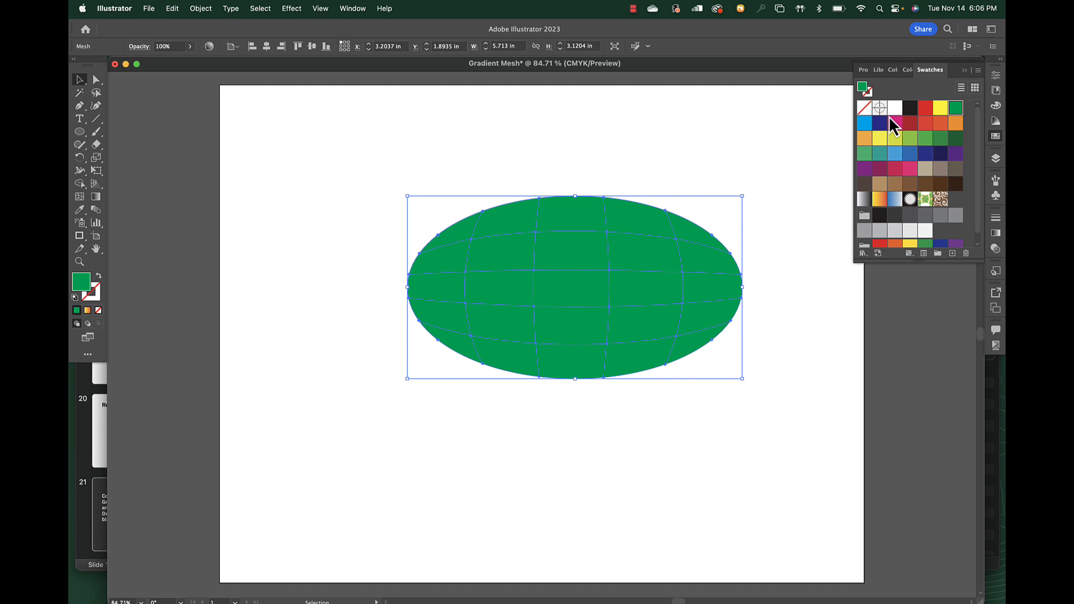
{"action": "key", "text": "super+z"}
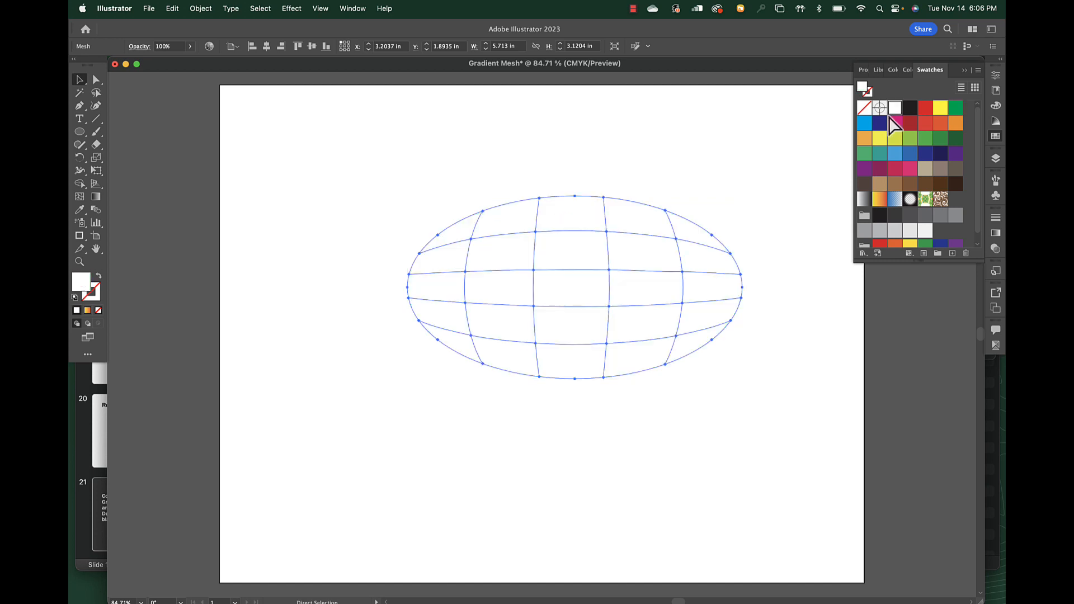
{"action": "key", "text": "super+z"}
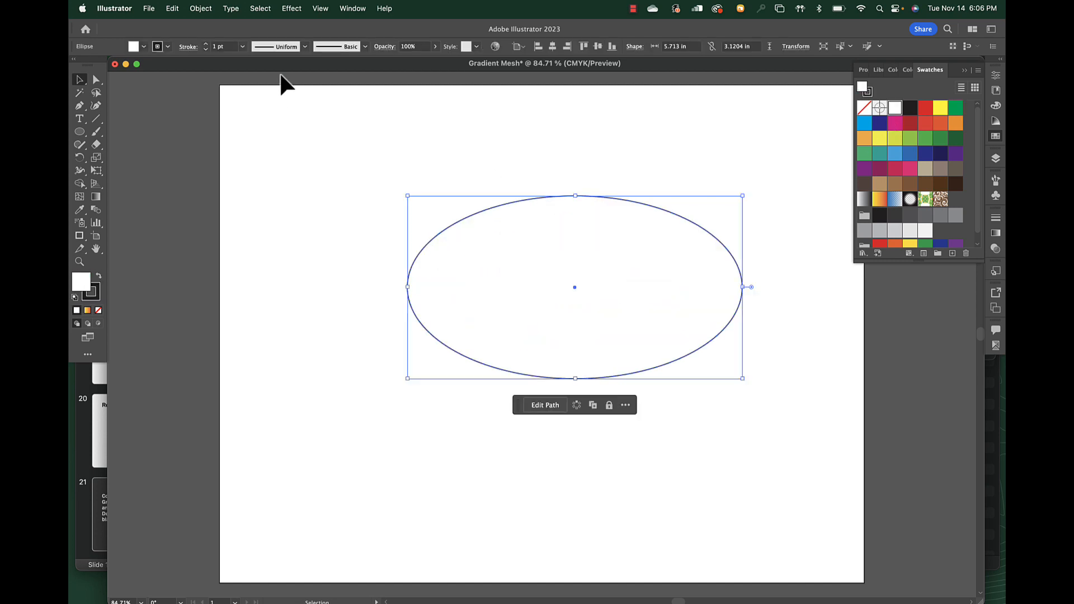
Step: Fill the ellipse with green and open the Create Gradient Mesh settings for it
{"action": "left_click", "coordinate": [953, 109]}
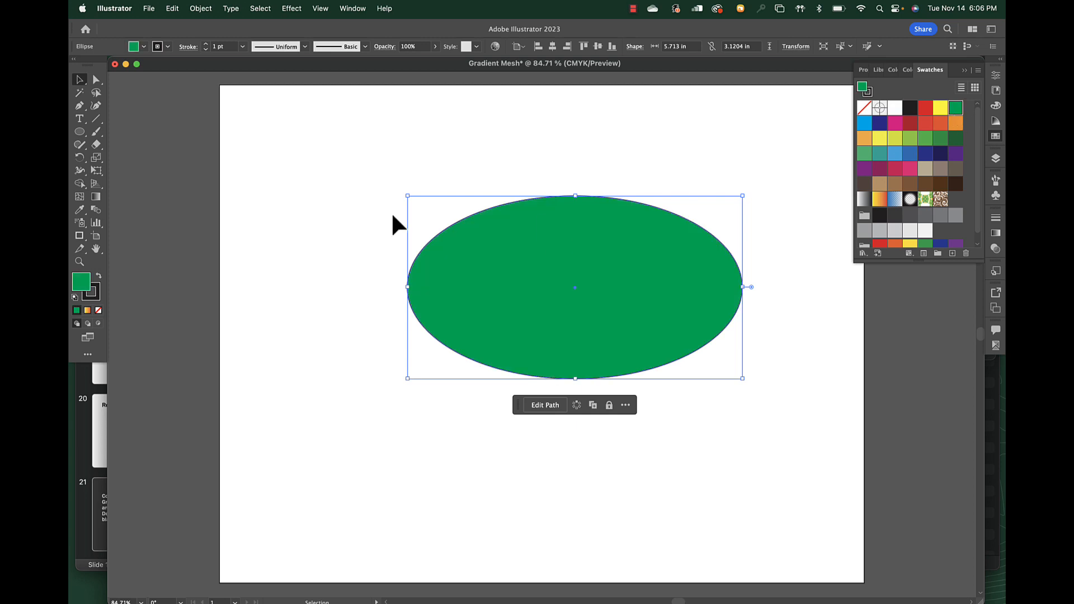
{"action": "left_click", "coordinate": [200, 9]}
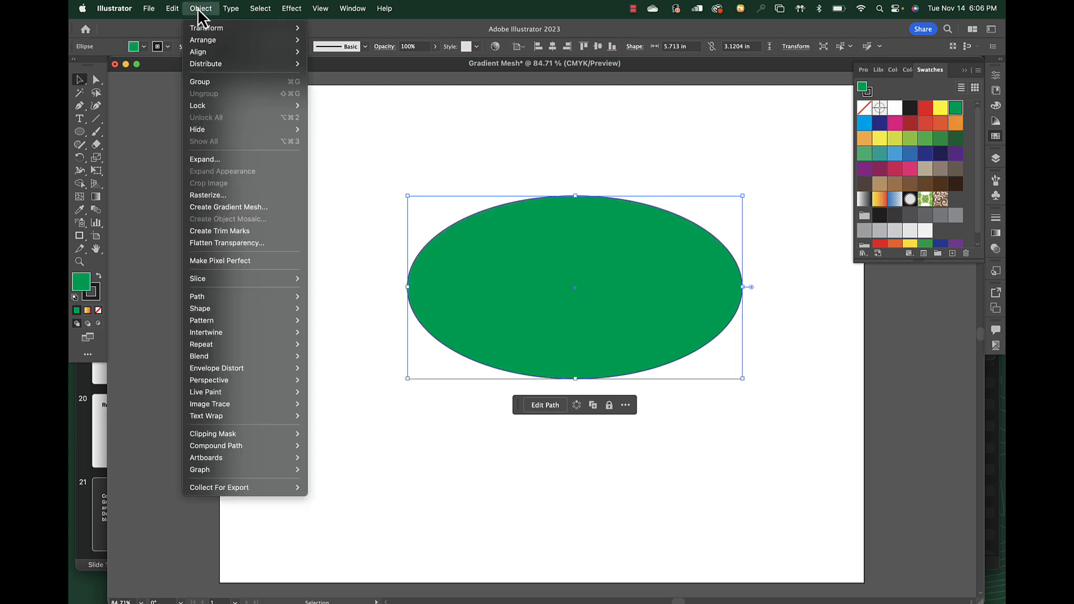
{"action": "left_click", "coordinate": [224, 207]}
Step: Preview the mesh with the To Center appearance and with the To Edge appearance
{"action": "left_click", "coordinate": [749, 139]}
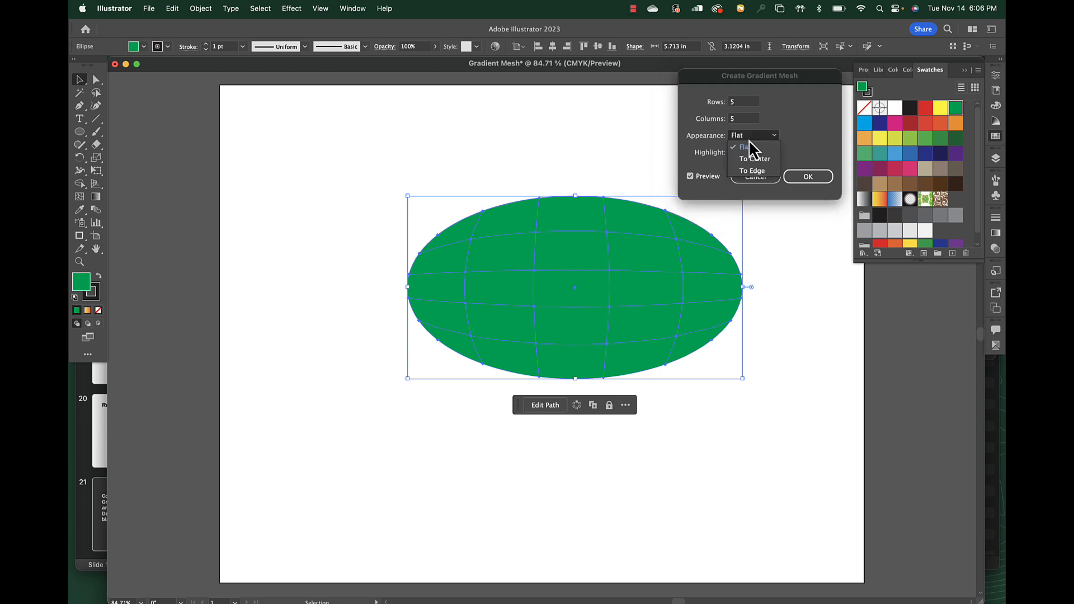
{"action": "left_click", "coordinate": [762, 160]}
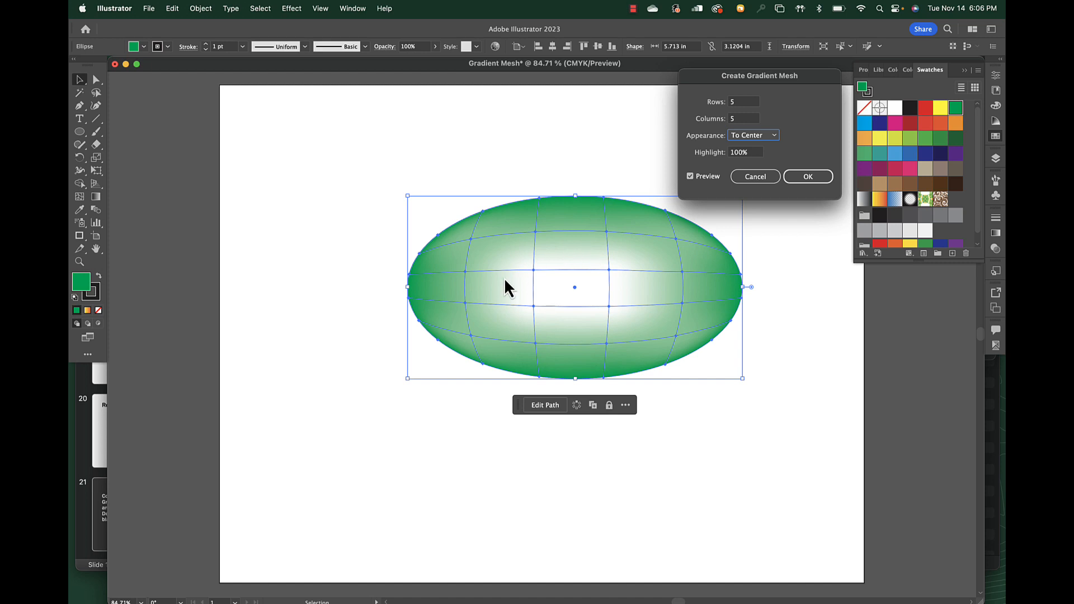
{"action": "left_click", "coordinate": [760, 137]}
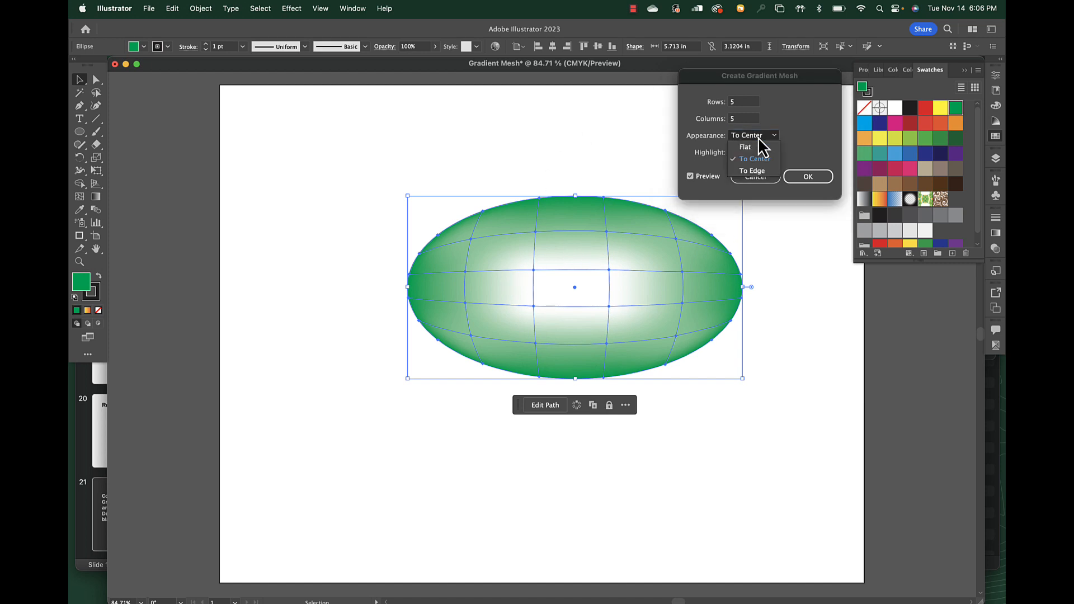
{"action": "left_click", "coordinate": [753, 171]}
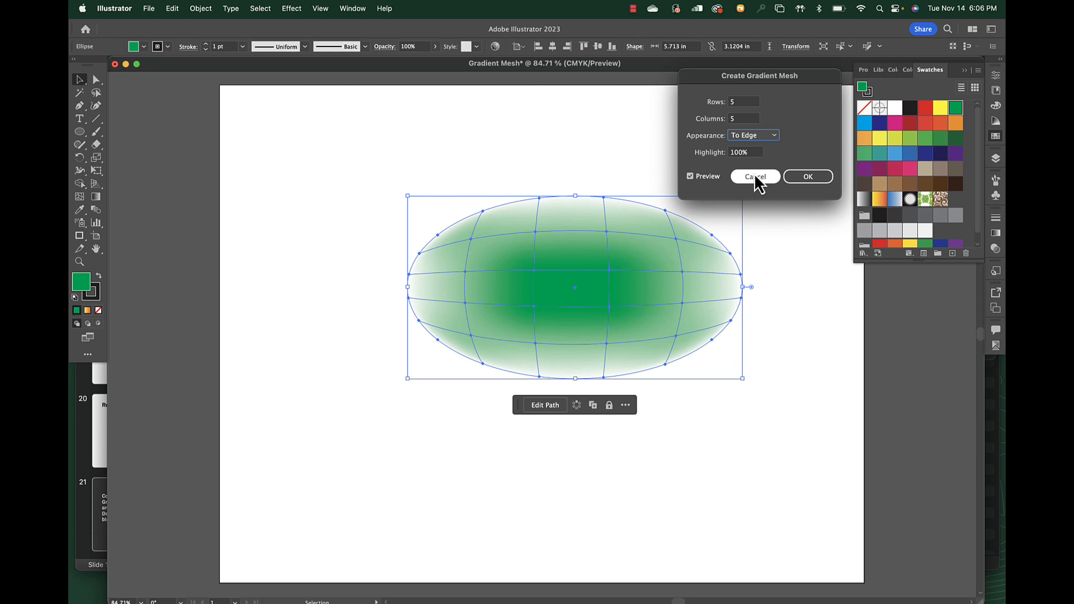
Step: Preview the mesh with the To Center appearance and a 50% highlight
{"action": "left_click", "coordinate": [744, 137]}
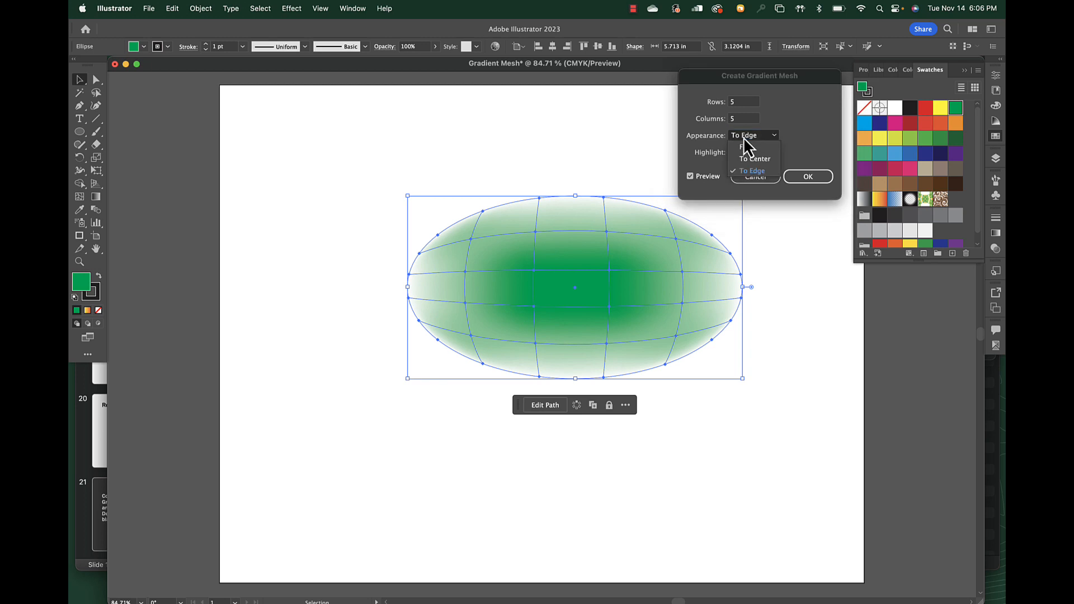
{"action": "left_click", "coordinate": [743, 159]}
{"action": "key", "text": "Tab"}
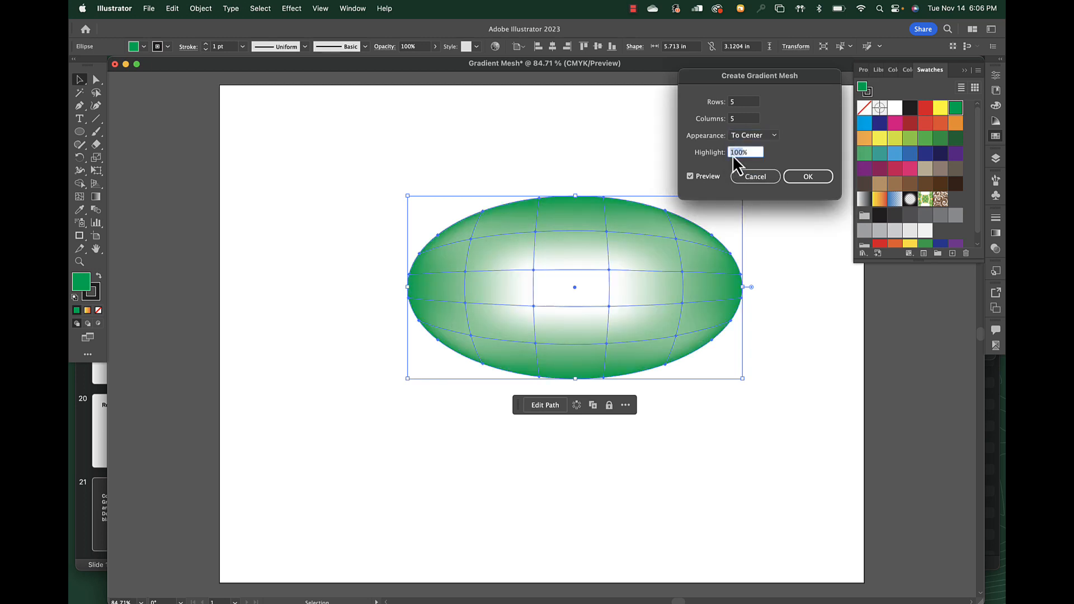
{"action": "type", "text": "50"}
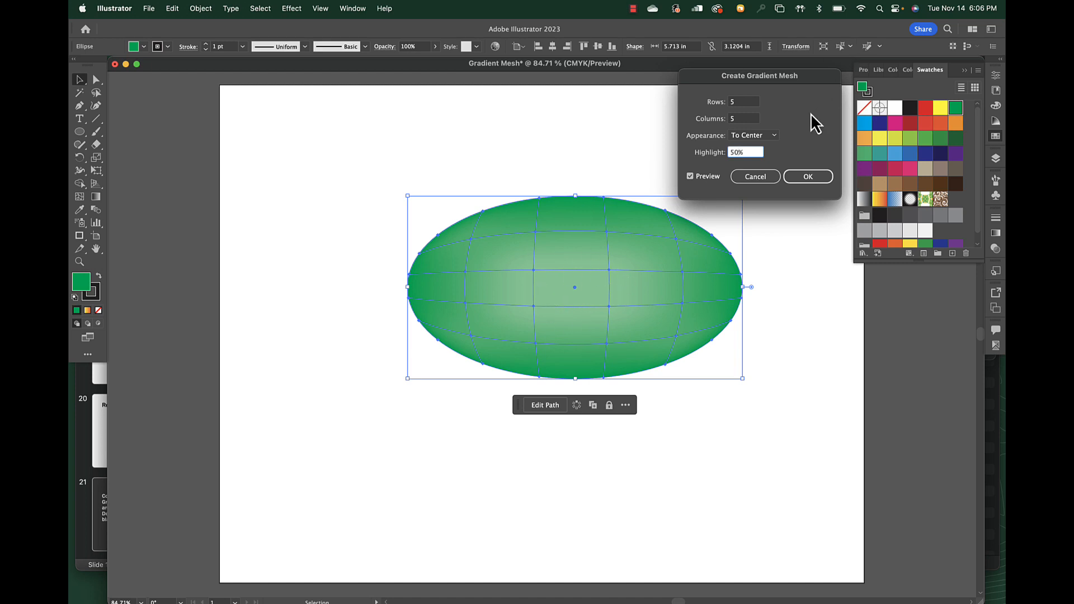
Step: Set the mesh appearance to Flat and create the 5-row, 5-column gradient mesh on the green ellipse
{"action": "left_click", "coordinate": [774, 140]}
{"action": "left_click", "coordinate": [764, 148]}
{"action": "left_click", "coordinate": [826, 175]}
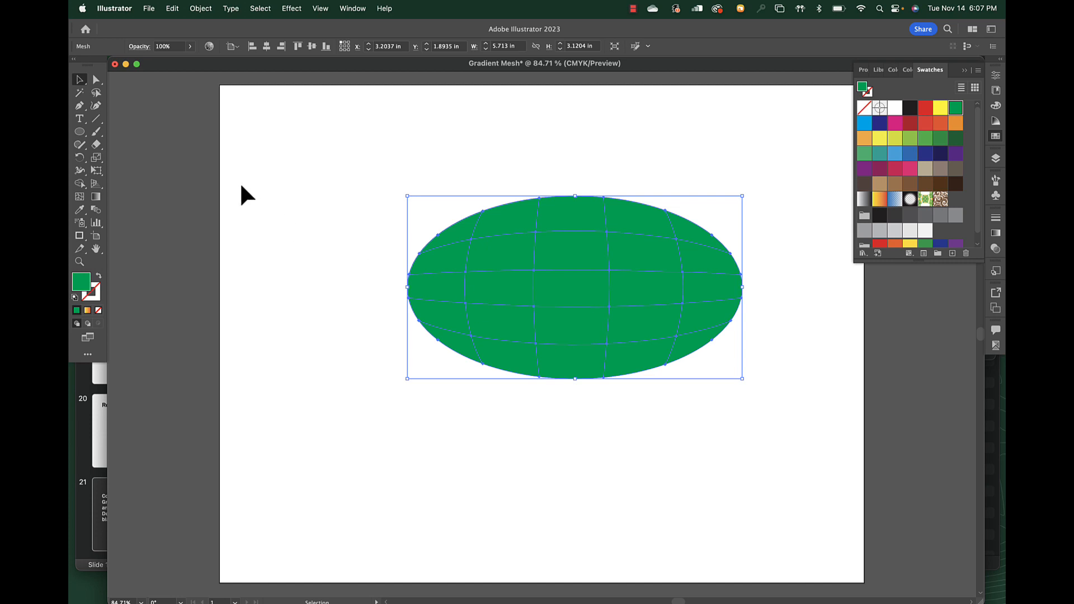
Step: Try adding and deleting mesh points and lines near the ellipse's centre with the Mesh tool
{"action": "left_click", "coordinate": [79, 197]}
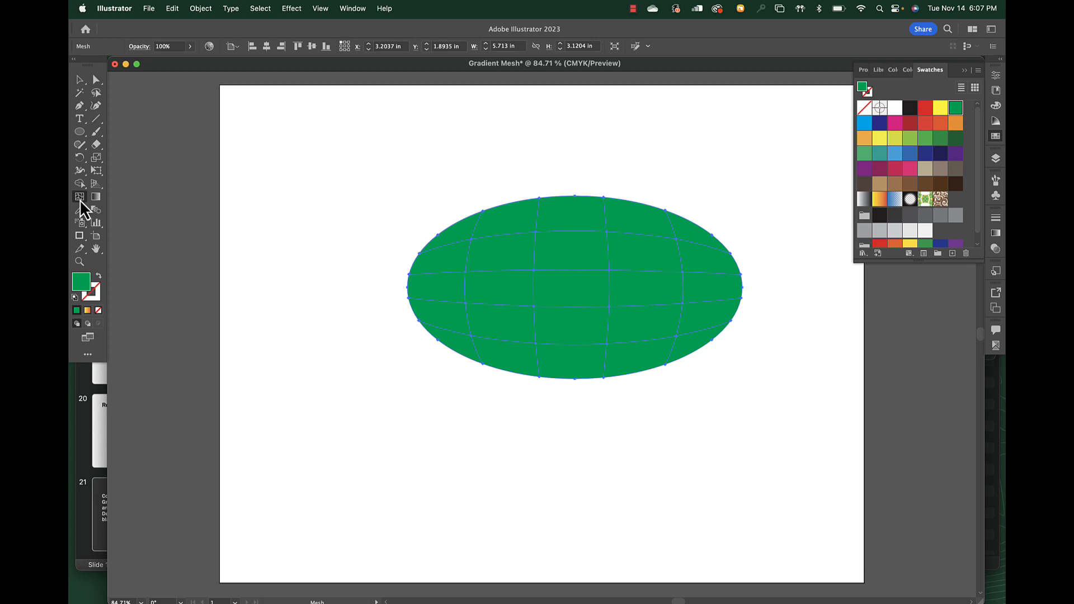
{"action": "left_click", "coordinate": [575, 254]}
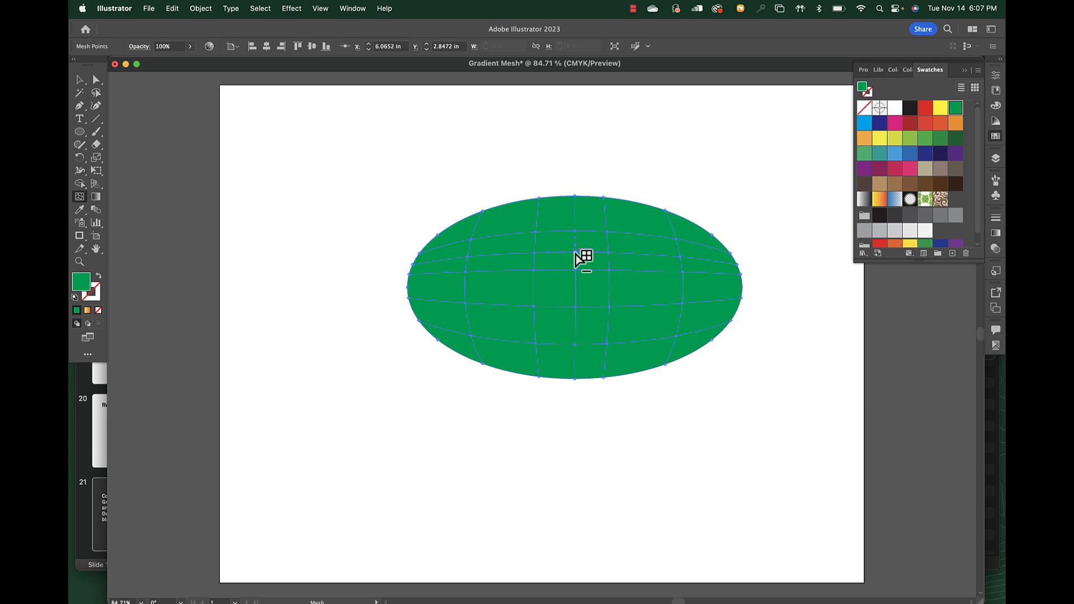
{"action": "left_click", "coordinate": [576, 253], "text": "alt"}
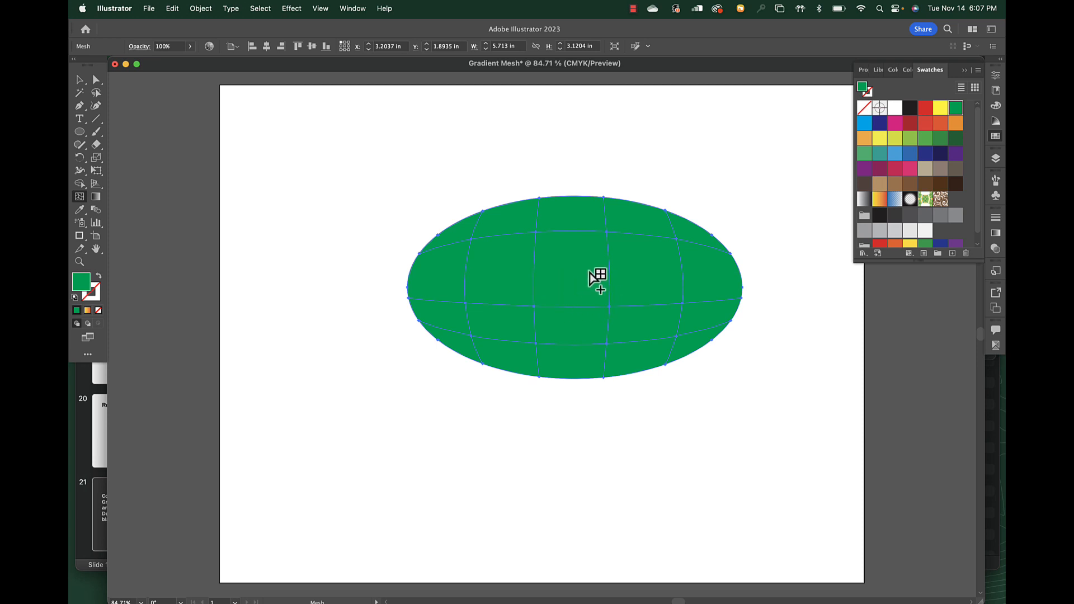
{"action": "left_click", "coordinate": [590, 272]}
Step: Fill the whole gradient mesh with the pink swatch (M=95 Y=20 K=0) using the Direct Selection tool
{"action": "left_click", "coordinate": [96, 82]}
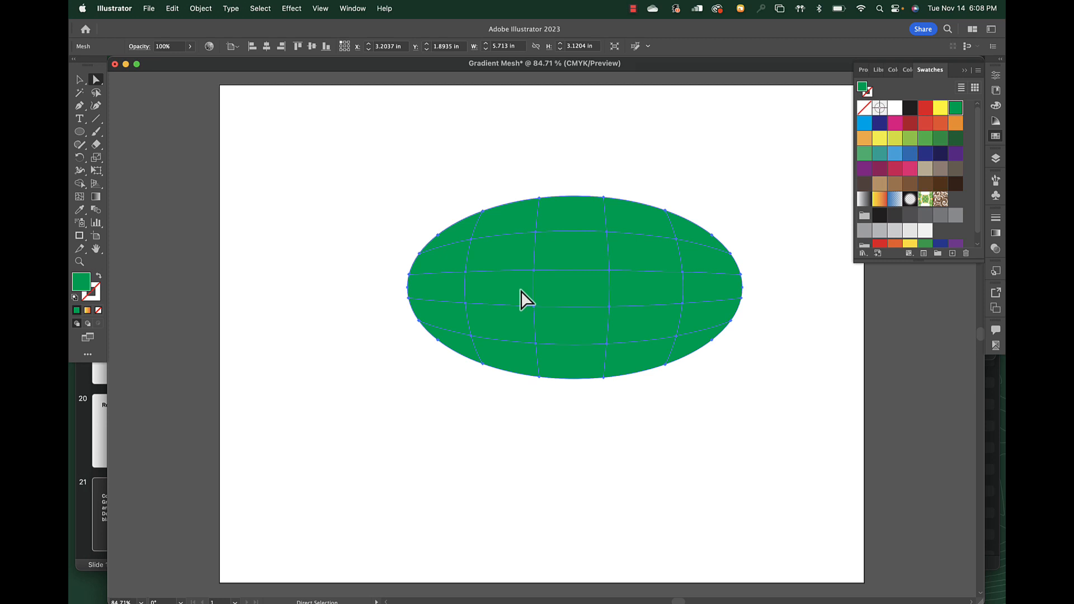
{"action": "left_click", "coordinate": [911, 169]}
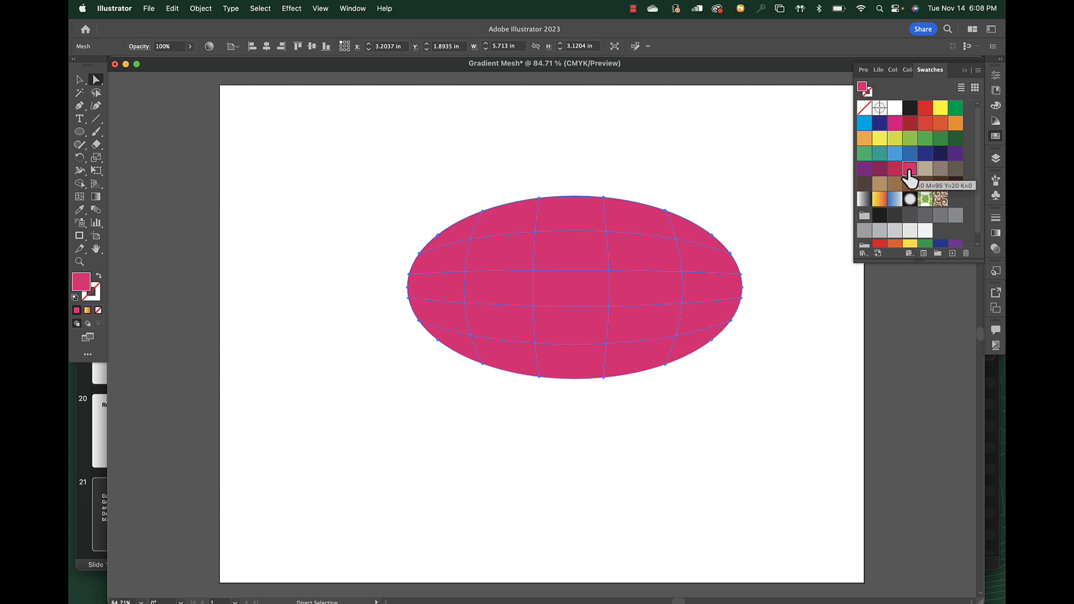
Step: Color the single mesh point just upper left of the ellipse's centre with the blue swatch (C=85 M=50 Y=0 K=0)
{"action": "left_click", "coordinate": [534, 271]}
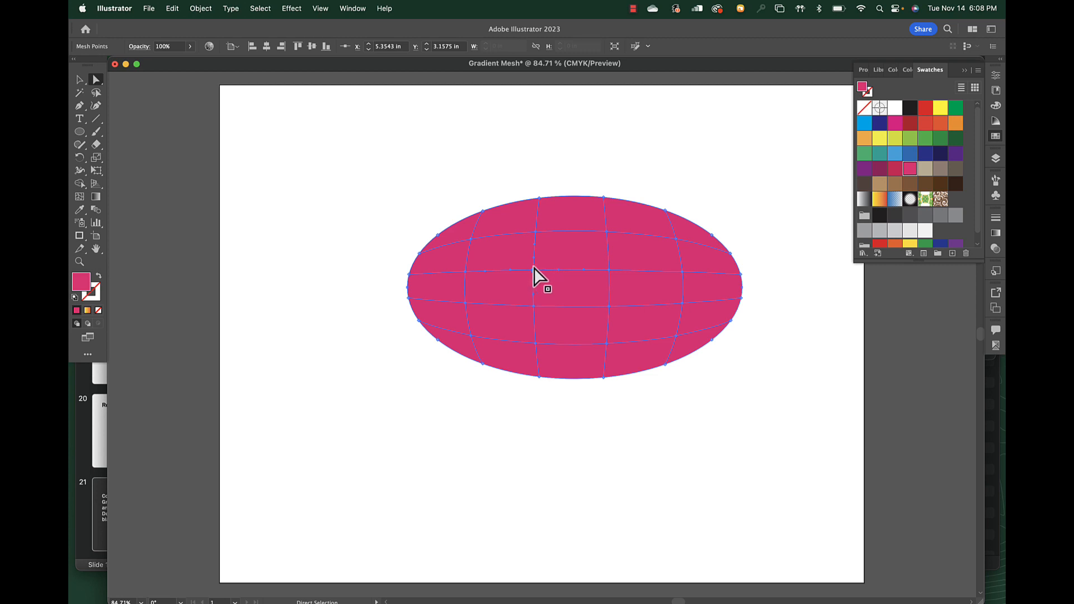
{"action": "scroll", "coordinate": [533, 270], "scroll_direction": "up", "scroll_amount": 3}
{"action": "scroll", "coordinate": [532, 270], "scroll_direction": "up", "scroll_amount": 2}
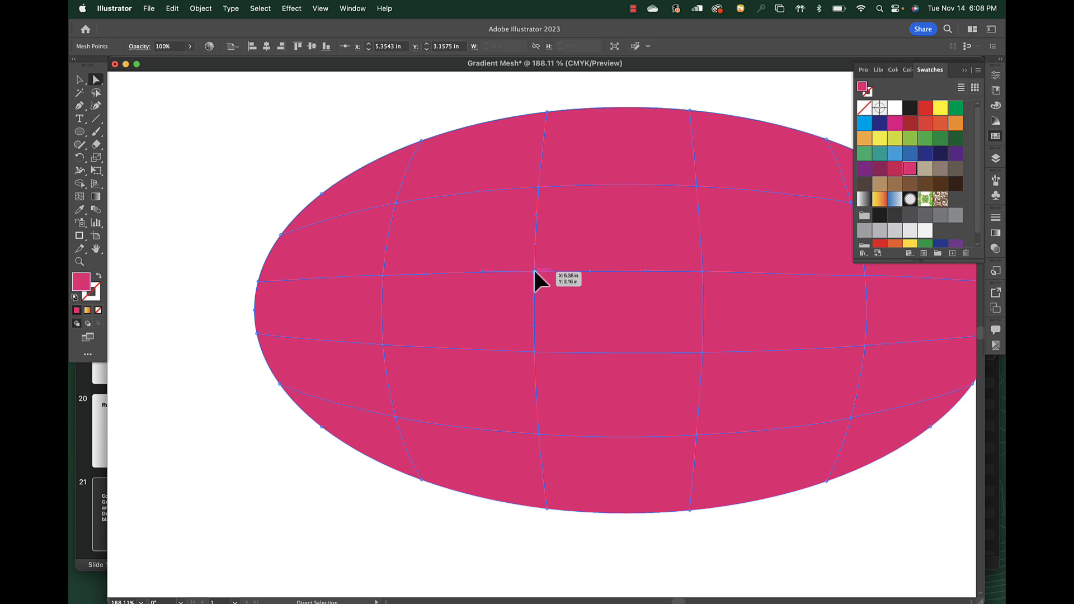
{"action": "left_click", "coordinate": [505, 105]}
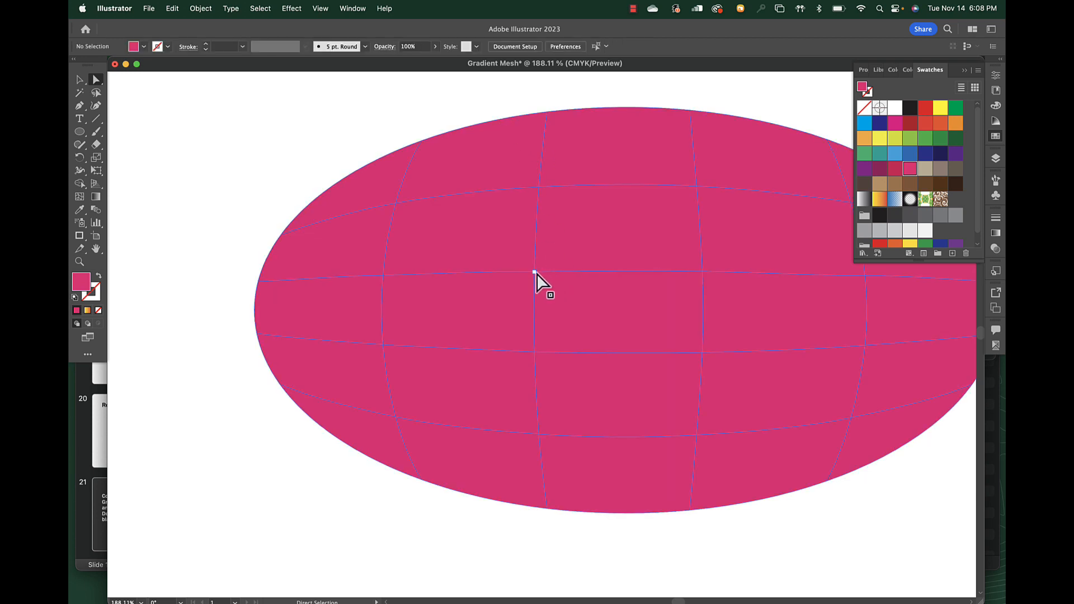
{"action": "left_click", "coordinate": [534, 273]}
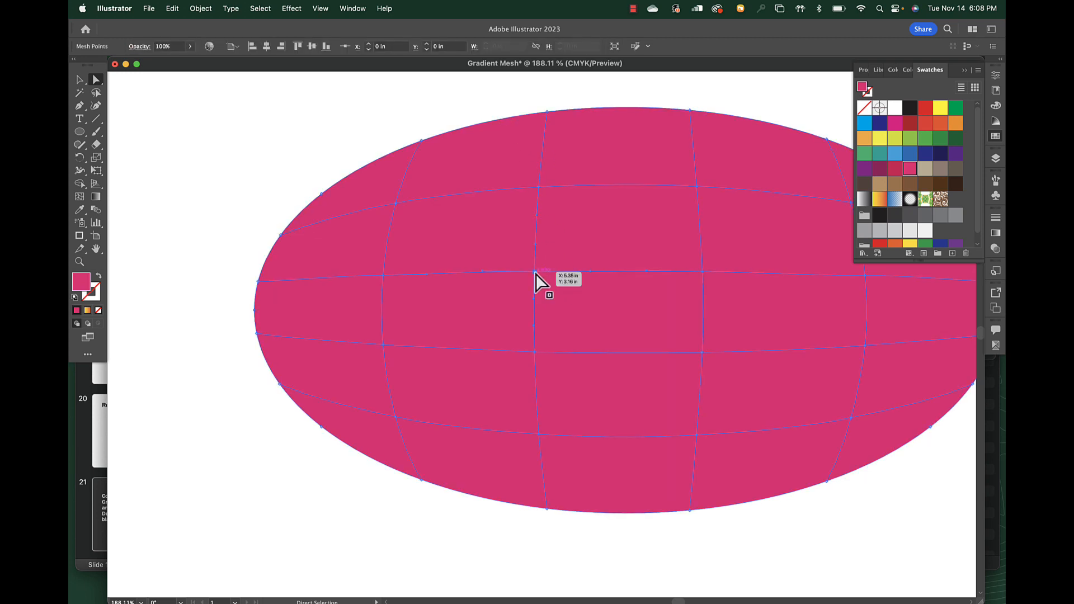
{"action": "left_click", "coordinate": [910, 154]}
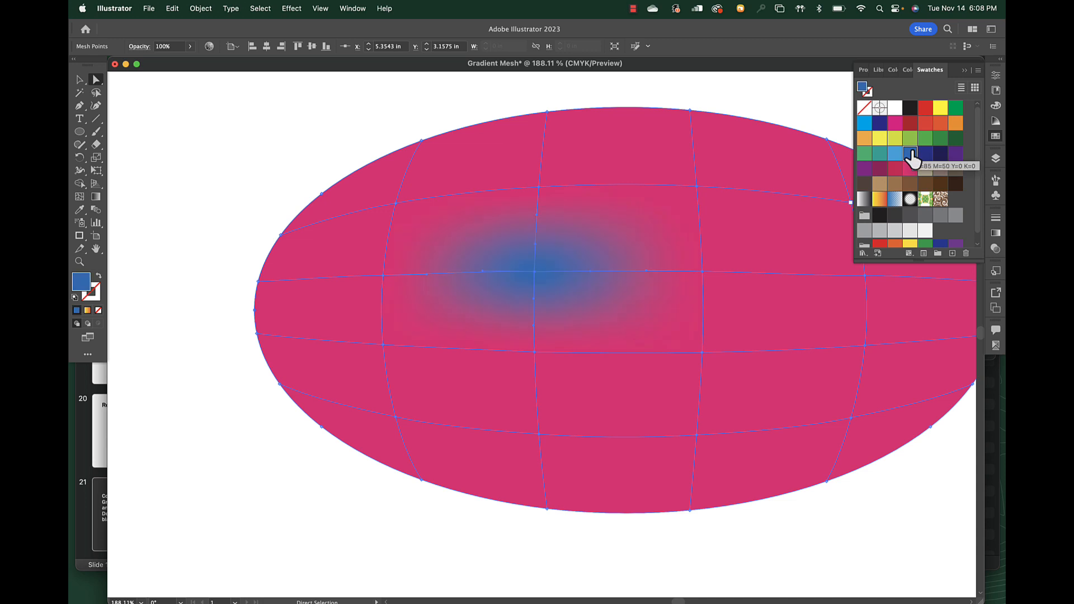
Step: Apply the blue swatch to the upper-right mesh patch and the yellow-green swatch to the mesh point just lower right of centre
{"action": "scroll", "coordinate": [675, 263], "scroll_direction": "right", "scroll_amount": 3}
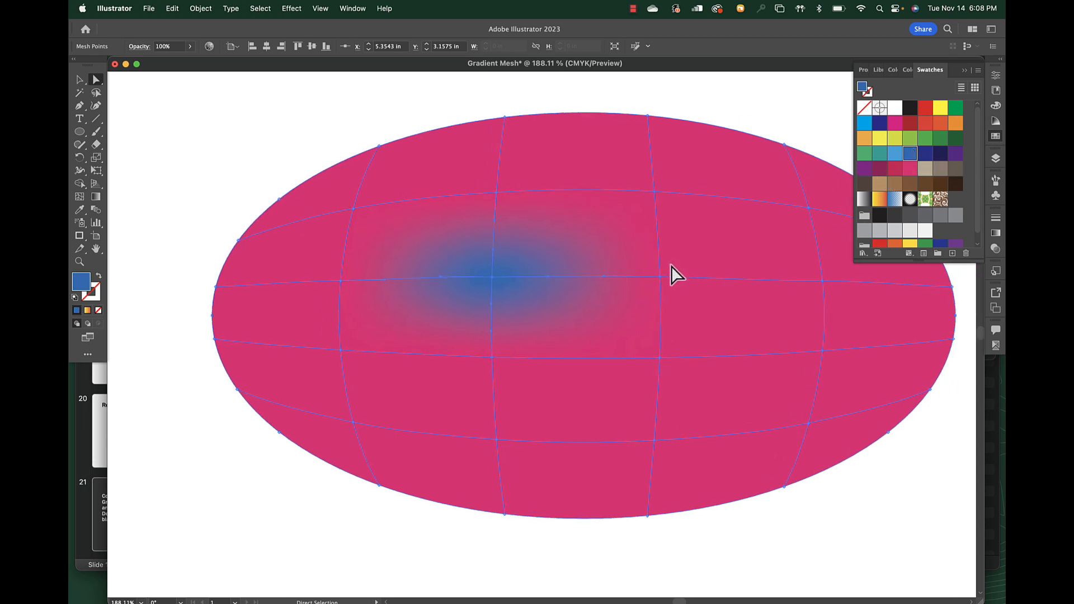
{"action": "scroll", "coordinate": [672, 266], "scroll_direction": "down", "scroll_amount": 3}
{"action": "scroll", "coordinate": [671, 267], "scroll_direction": "right", "scroll_amount": 2}
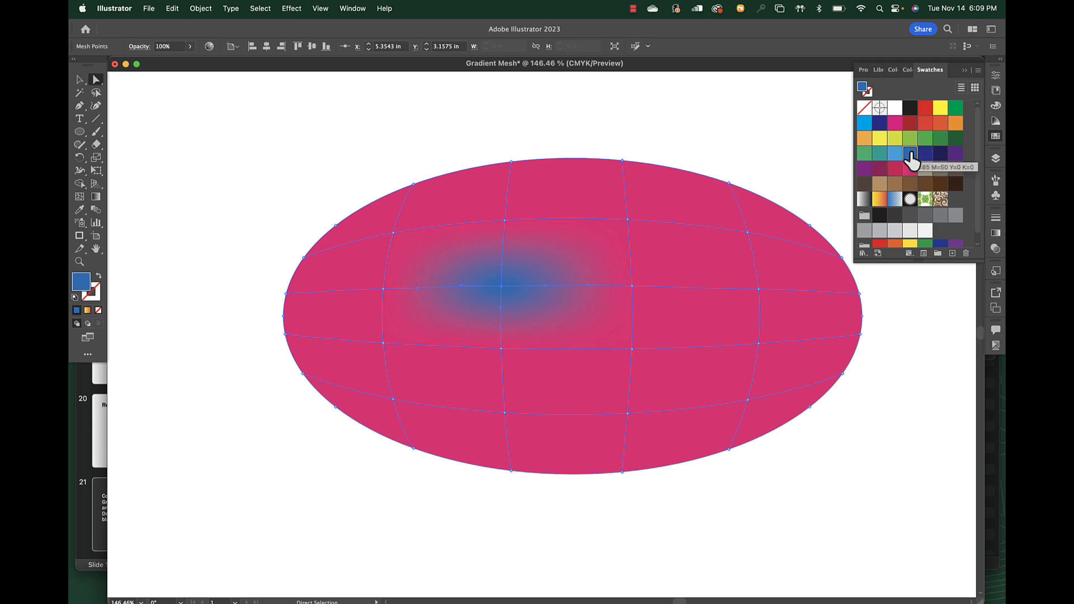
{"action": "left_click_drag", "start_coordinate": [910, 161], "coordinate": [695, 248]}
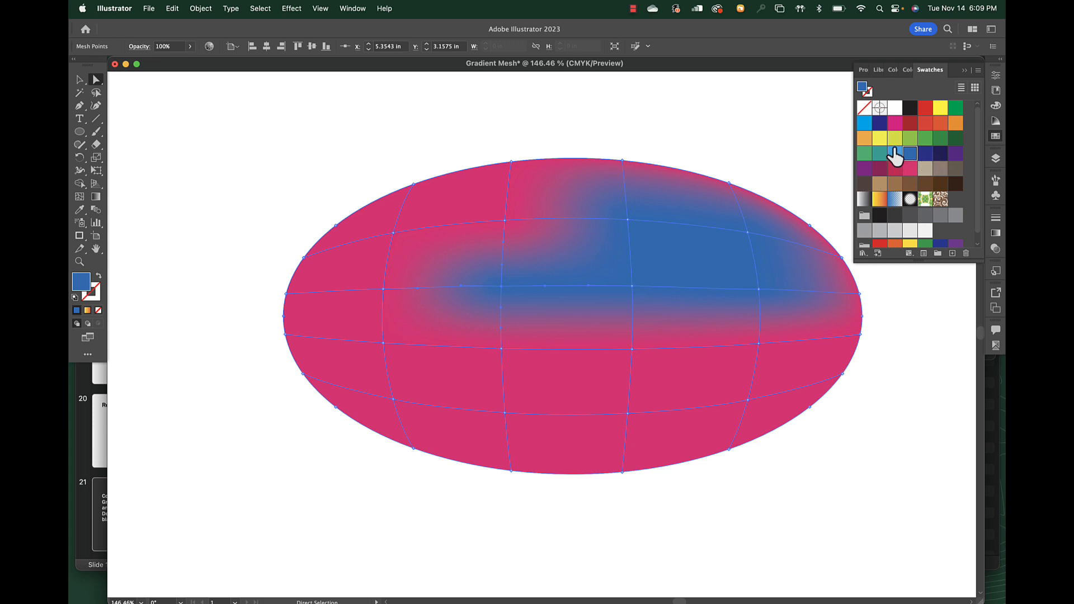
{"action": "left_click_drag", "start_coordinate": [909, 140], "coordinate": [632, 351]}
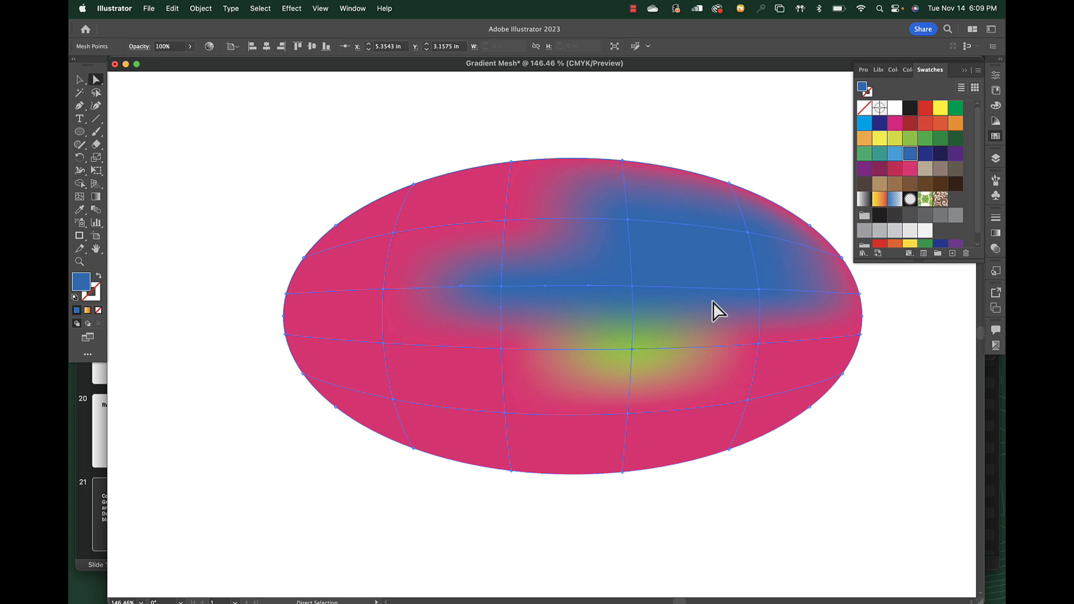
Step: Move the mesh point just upper right of the ellipse's centre slightly to the left, bending its vertical mesh line
{"action": "left_click", "coordinate": [713, 154]}
{"action": "left_click", "coordinate": [632, 286]}
{"action": "left_click_drag", "start_coordinate": [632, 286], "coordinate": [610, 287]}
Step: Fill the mesh points below the ellipse's top two rows with white and set their yellow to 7%
{"action": "left_click_drag", "start_coordinate": [257, 285], "coordinate": [892, 501]}
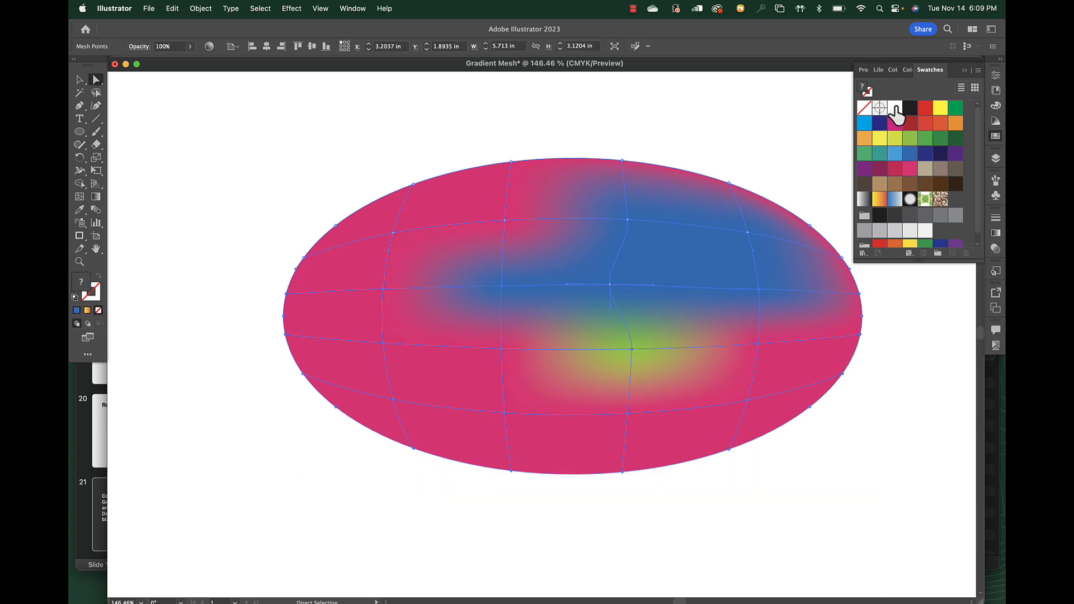
{"action": "left_click", "coordinate": [895, 108]}
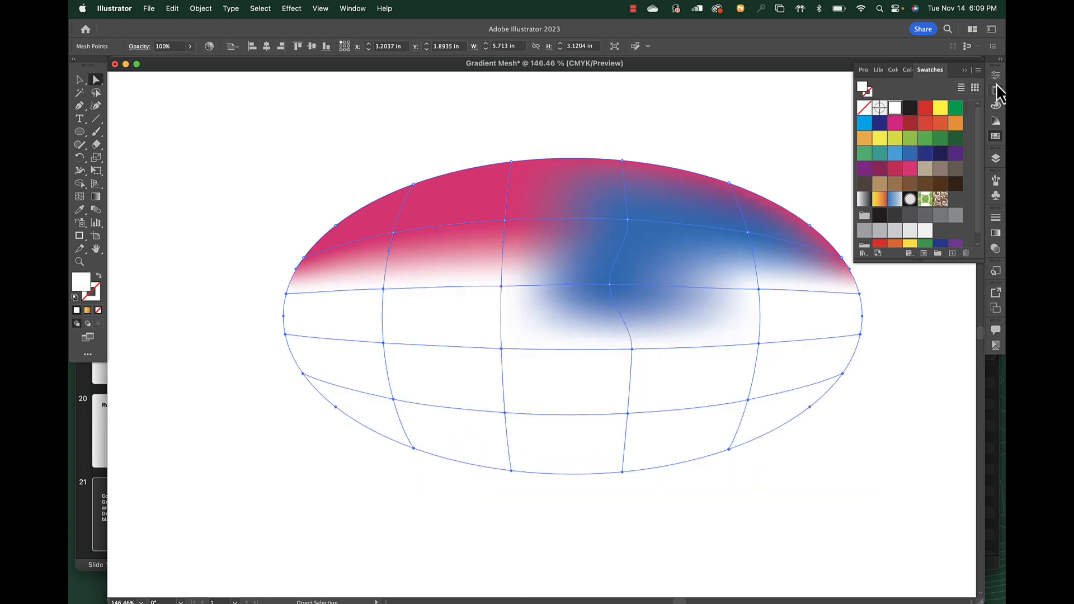
{"action": "left_click", "coordinate": [996, 105]}
{"action": "left_click_drag", "start_coordinate": [893, 119], "coordinate": [898, 120]}
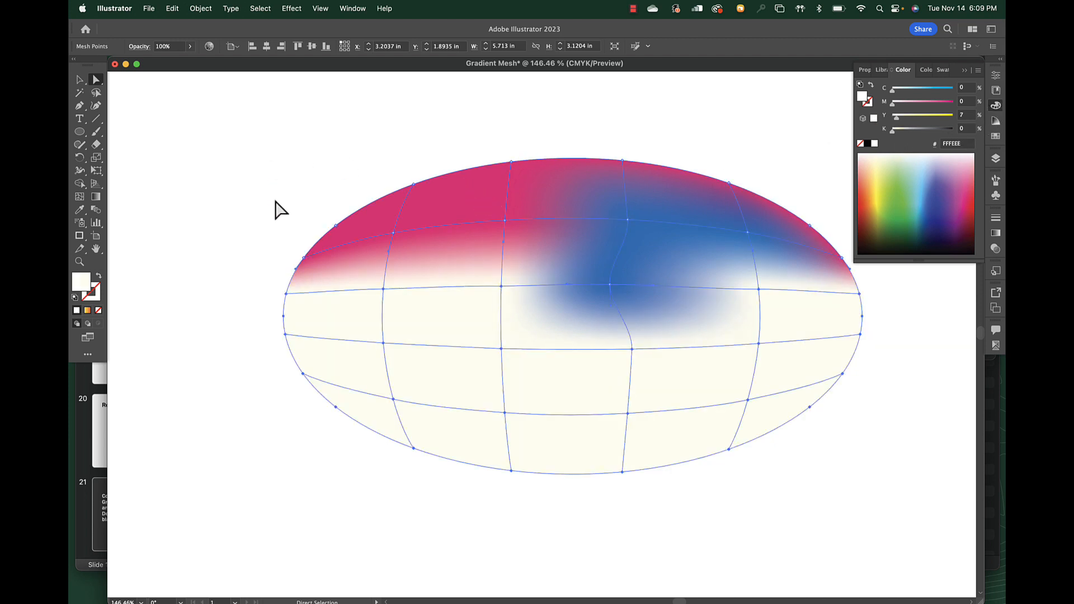
Step: Fill the top two rows of mesh points with green (C=86.67 M=21.57 Y=100 K=9.41) and darken the topmost row to 52% black
{"action": "left_click_drag", "start_coordinate": [248, 132], "coordinate": [639, 216]}
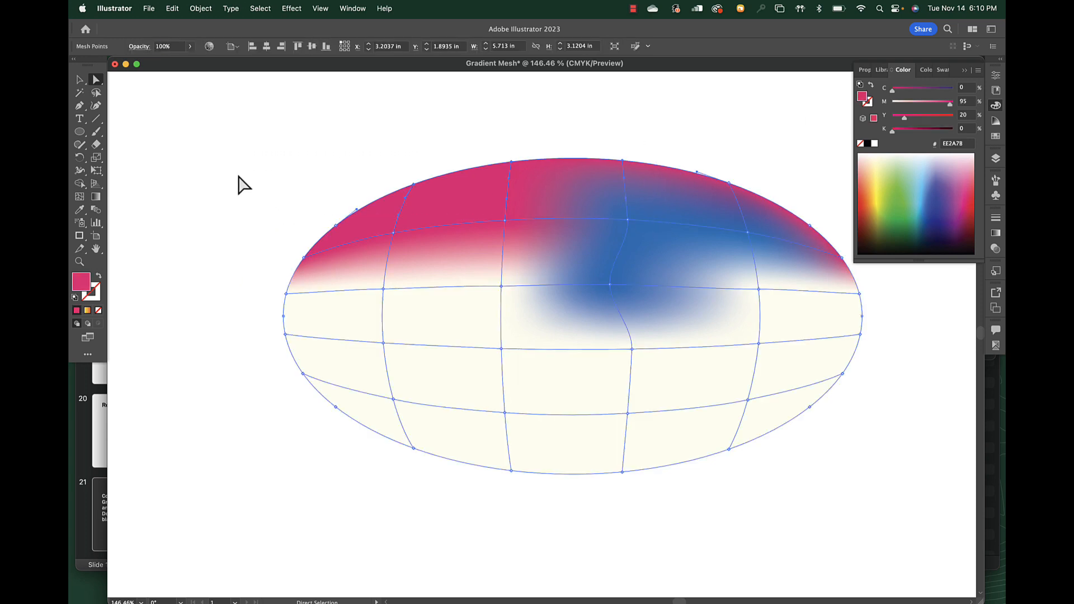
{"action": "left_click_drag", "start_coordinate": [237, 174], "coordinate": [860, 274]}
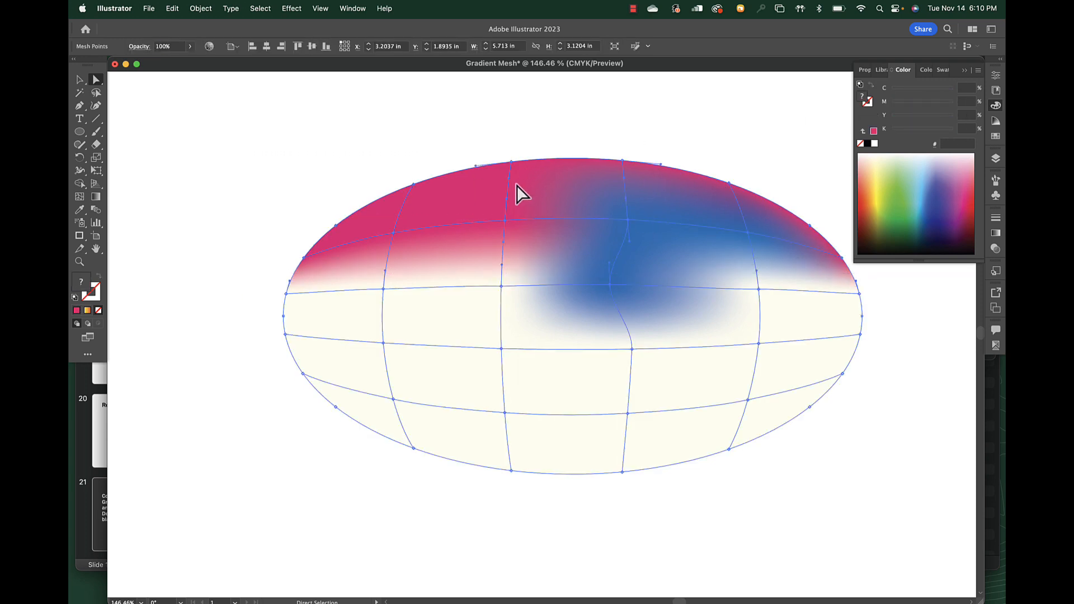
{"action": "left_click_drag", "start_coordinate": [284, 147], "coordinate": [865, 271]}
{"action": "left_click", "coordinate": [997, 137]}
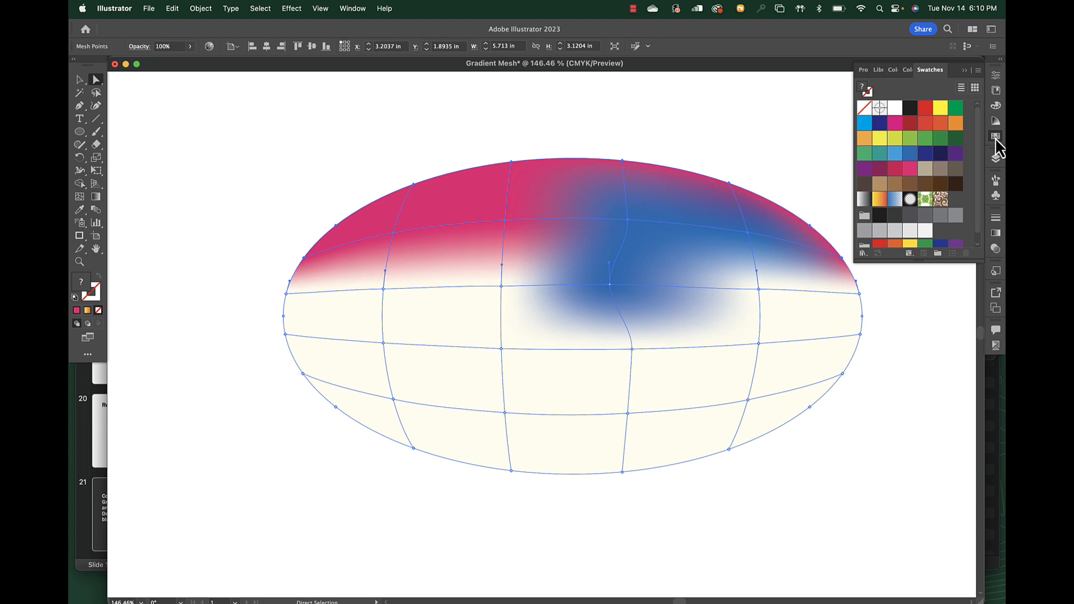
{"action": "left_click", "coordinate": [996, 106]}
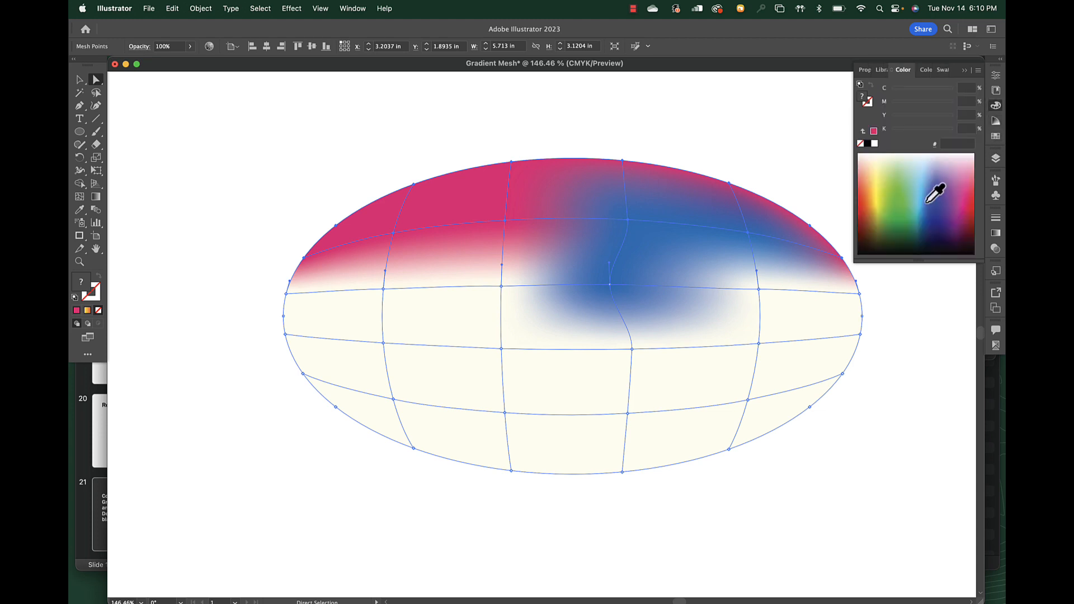
{"action": "left_click", "coordinate": [898, 228]}
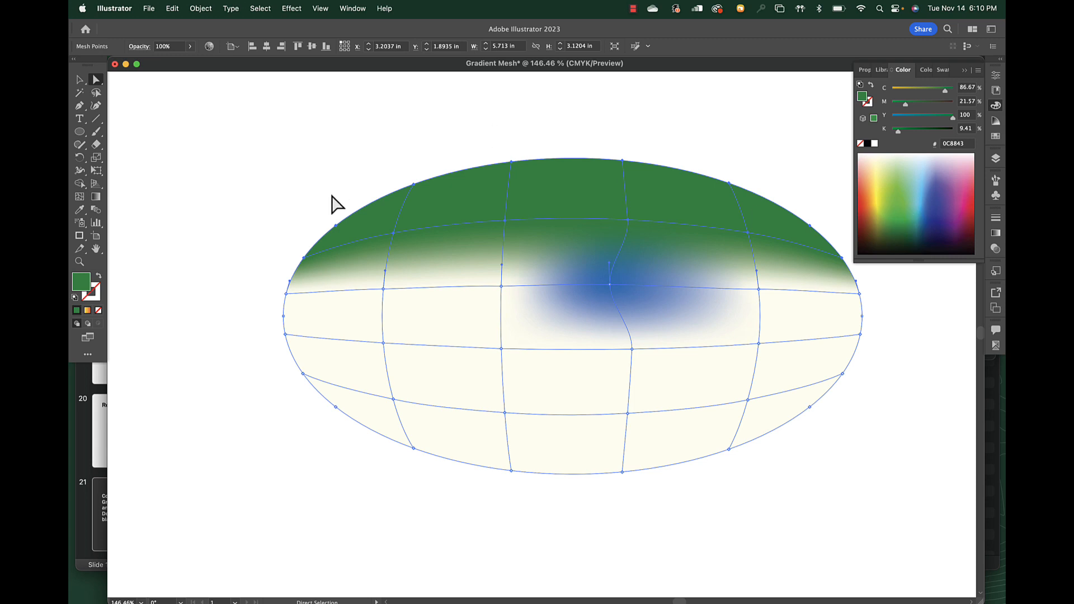
{"action": "left_click_drag", "start_coordinate": [320, 136], "coordinate": [780, 197]}
{"action": "left_click_drag", "start_coordinate": [898, 133], "coordinate": [925, 133]}
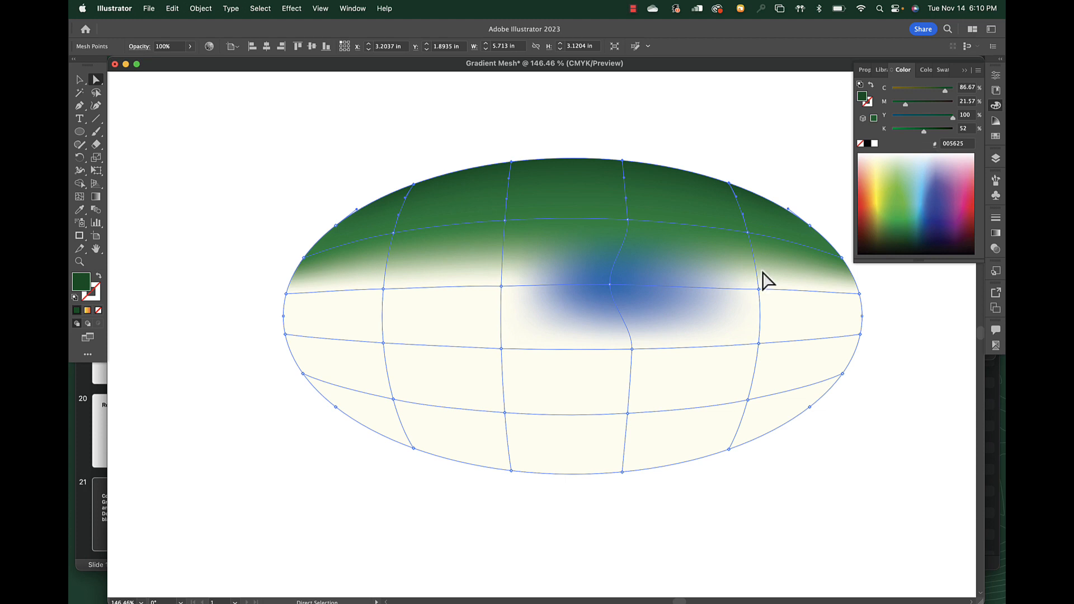
Step: Fill the third row of mesh points with bright green (C=63.92 M=0 Y=100 K=0)
{"action": "left_click_drag", "start_coordinate": [258, 290], "coordinate": [896, 305]}
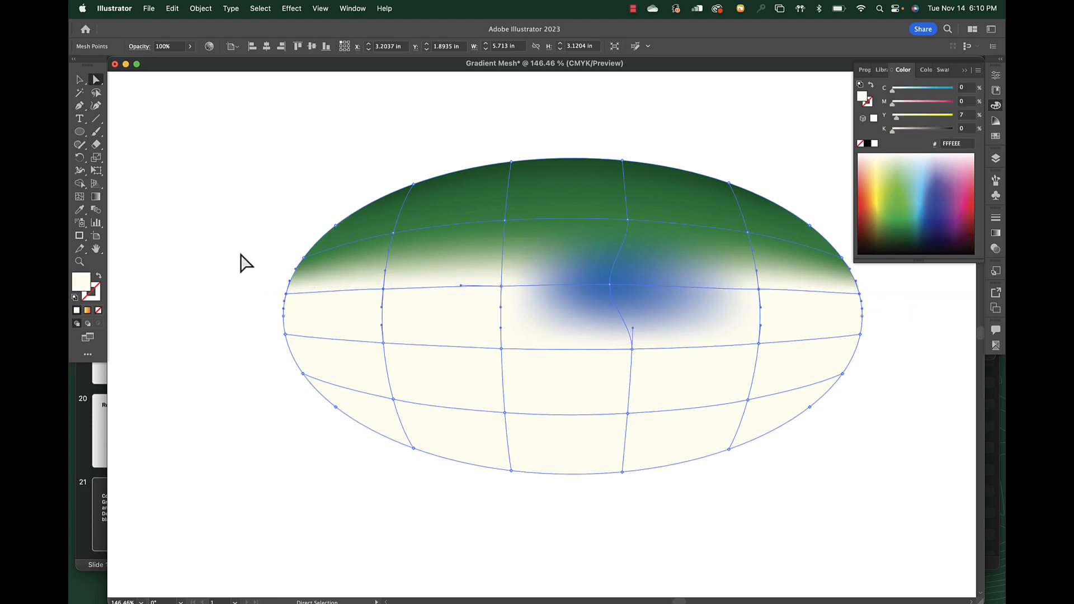
{"action": "left_click_drag", "start_coordinate": [256, 281], "coordinate": [713, 319]}
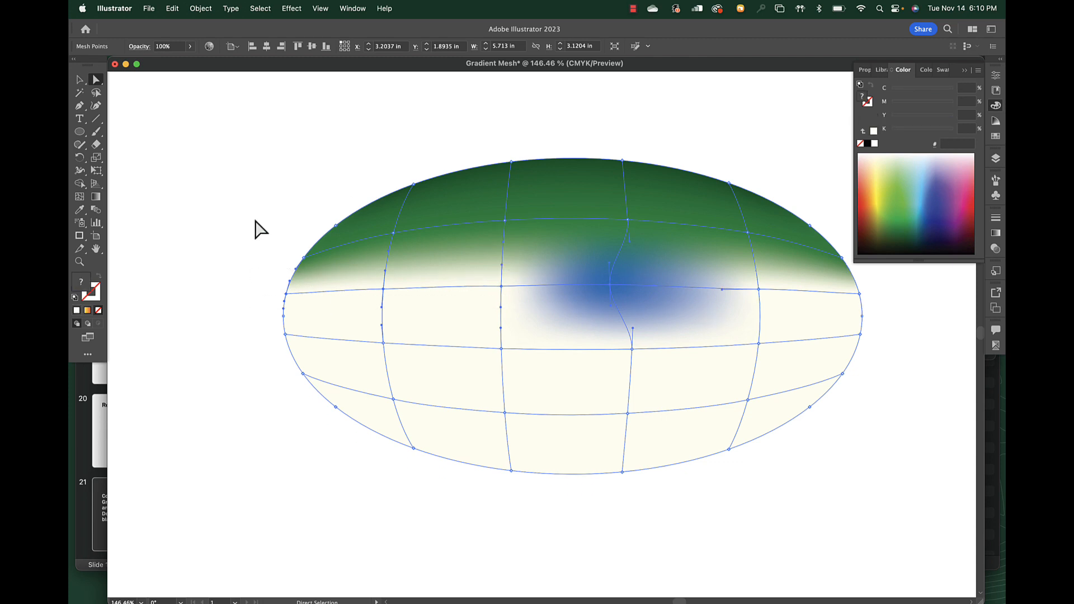
{"action": "left_click_drag", "start_coordinate": [254, 278], "coordinate": [930, 320]}
{"action": "left_click", "coordinate": [901, 205]}
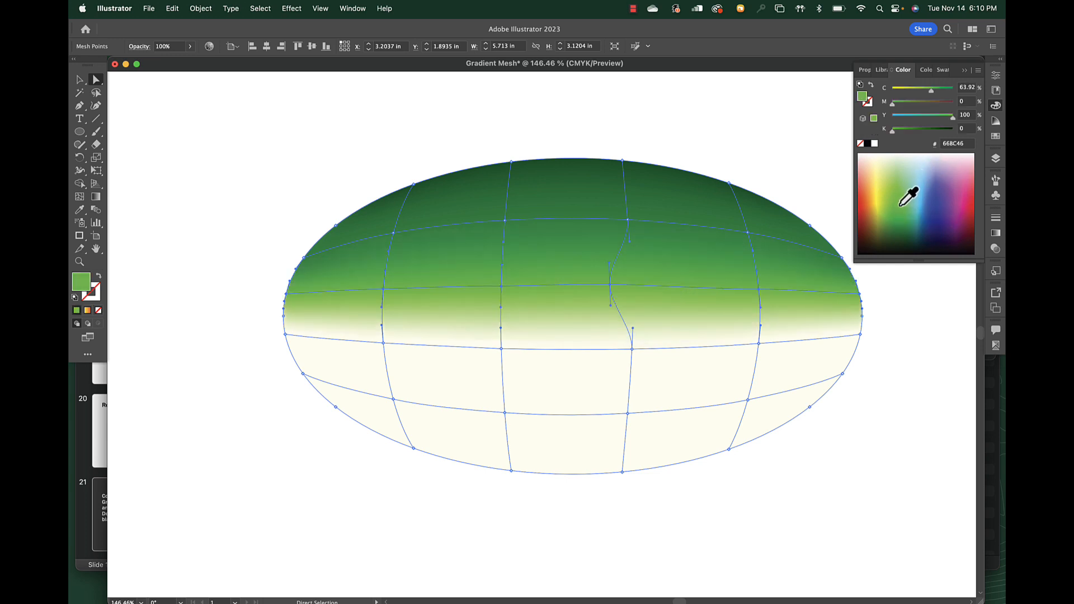
Step: Fill the fourth row of mesh points with pale green (C=29.02 M=0 Y=44.31 K=0)
{"action": "left_click_drag", "start_coordinate": [264, 325], "coordinate": [806, 365]}
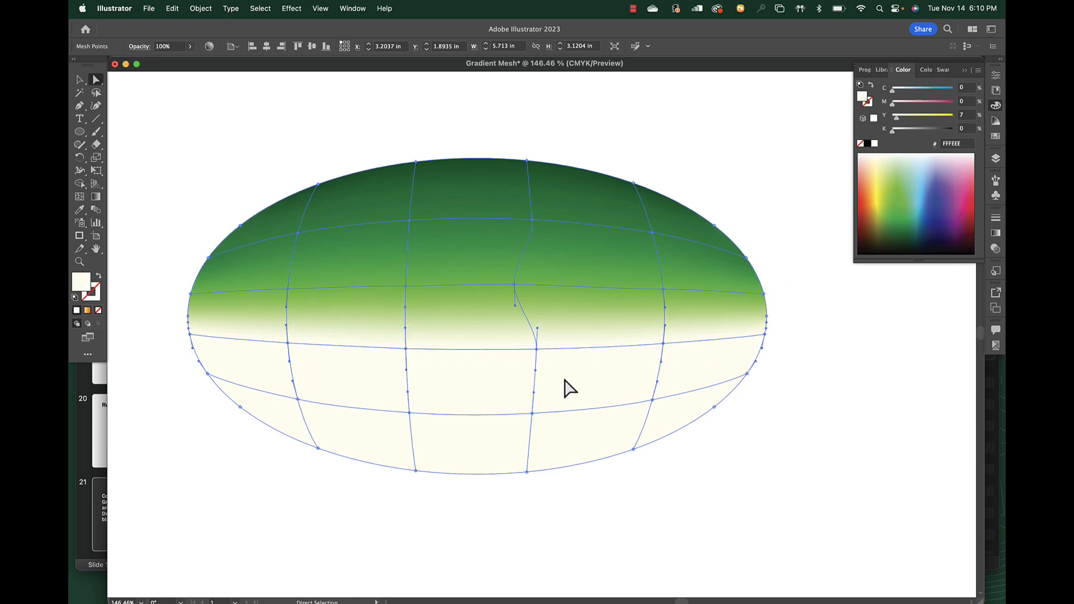
{"action": "left_click", "coordinate": [898, 179]}
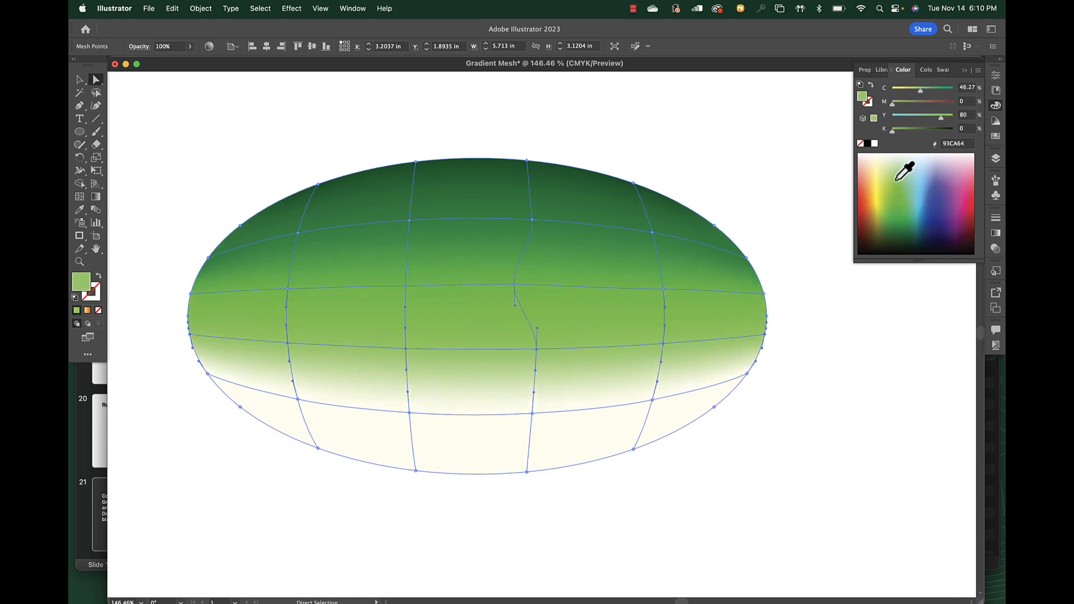
{"action": "left_click_drag", "start_coordinate": [898, 168], "coordinate": [897, 170]}
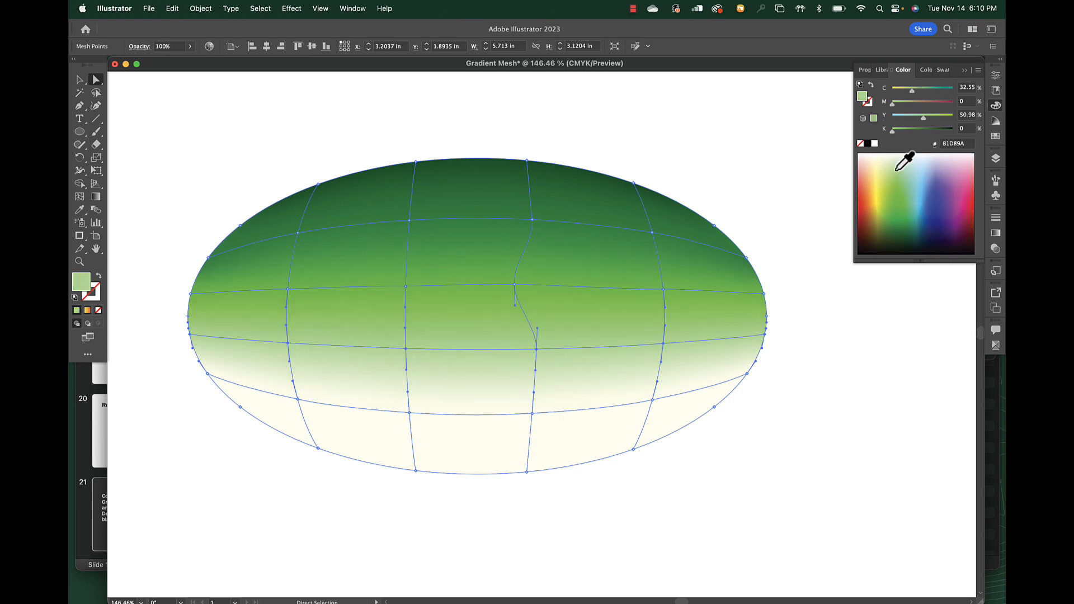
{"action": "left_click", "coordinate": [897, 164]}
Step: Set the yellow of the ellipse's bottommost row of mesh points to 4% and deselect the mesh
{"action": "scroll", "coordinate": [585, 340], "scroll_direction": "left", "scroll_amount": 5}
{"action": "scroll", "coordinate": [585, 341], "scroll_direction": "down", "scroll_amount": 3}
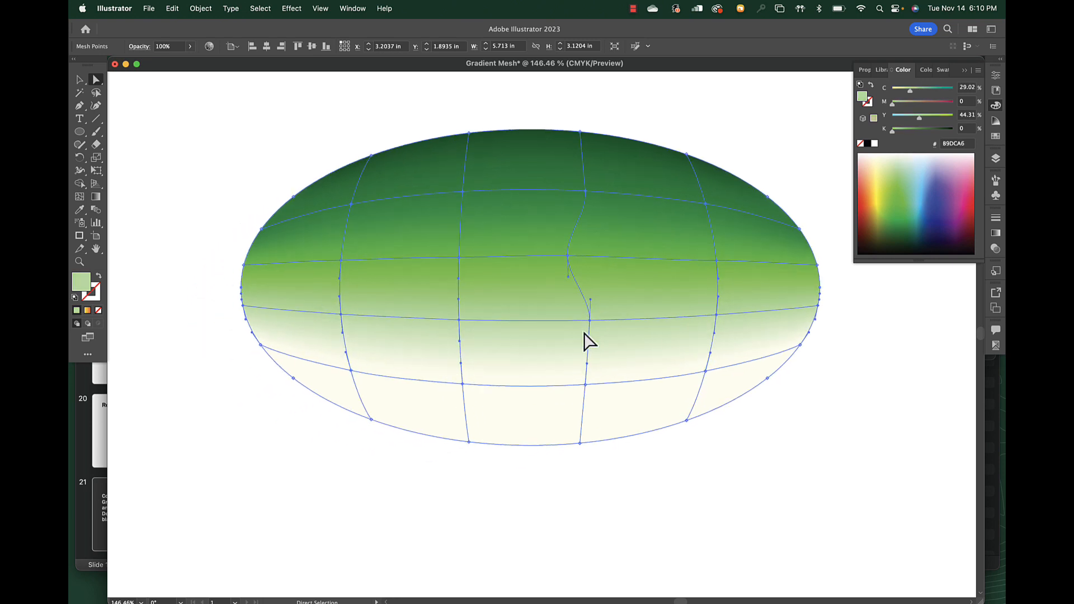
{"action": "left_click_drag", "start_coordinate": [238, 330], "coordinate": [766, 424]}
{"action": "left_click_drag", "start_coordinate": [331, 410], "coordinate": [730, 492]}
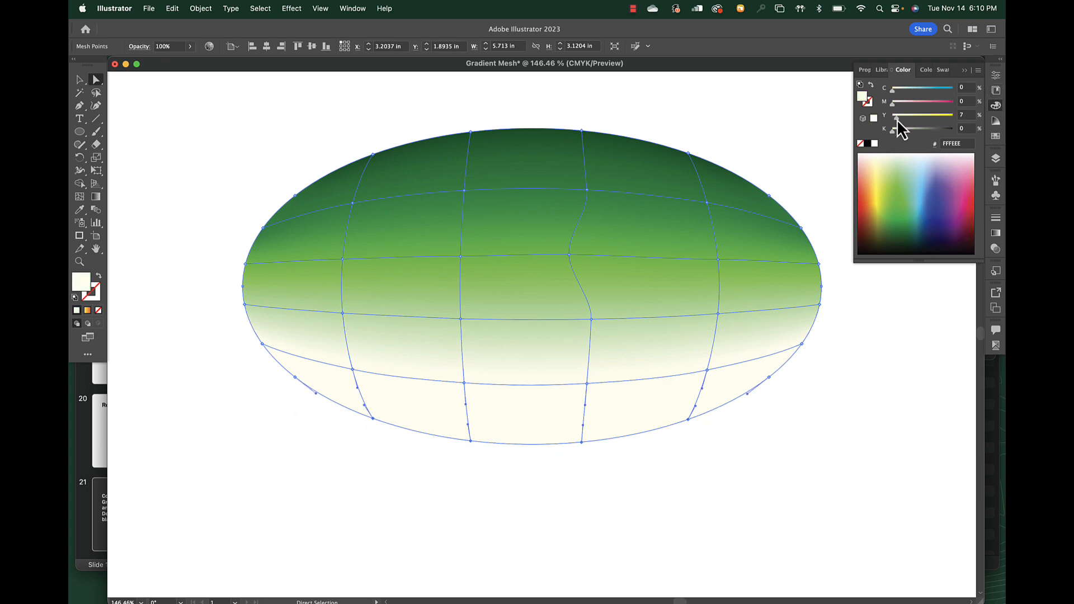
{"action": "left_click_drag", "start_coordinate": [898, 119], "coordinate": [895, 119]}
{"action": "left_click", "coordinate": [751, 124]}
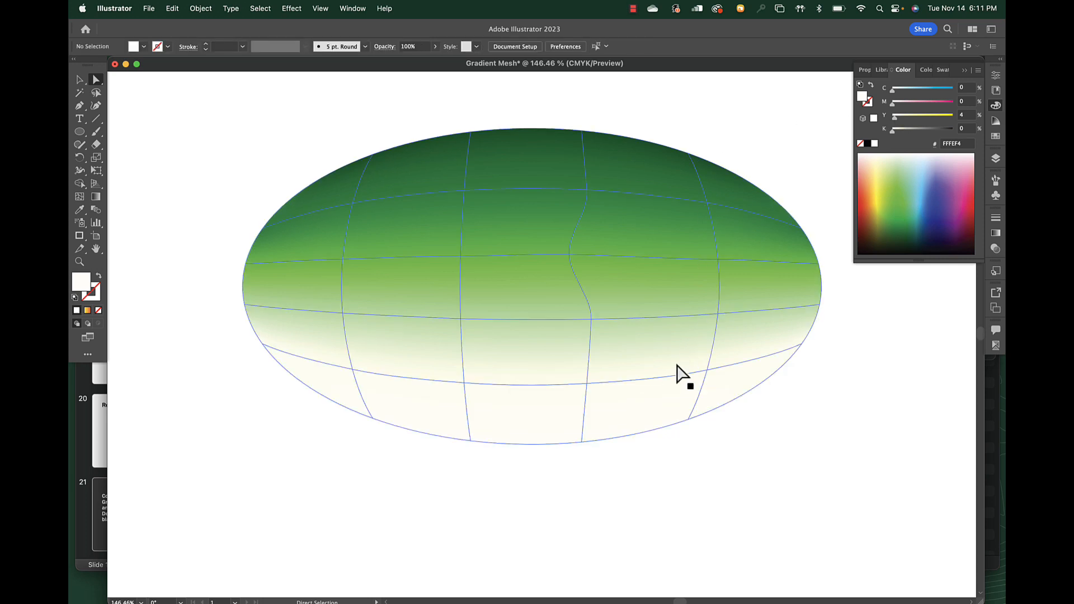
Step: Move the first, second and fourth inner mesh points of the bright green row slightly left to bend their vertical lines
{"action": "scroll", "coordinate": [674, 370], "scroll_direction": "down", "scroll_amount": 2}
{"action": "scroll", "coordinate": [674, 379], "scroll_direction": "up", "scroll_amount": 2}
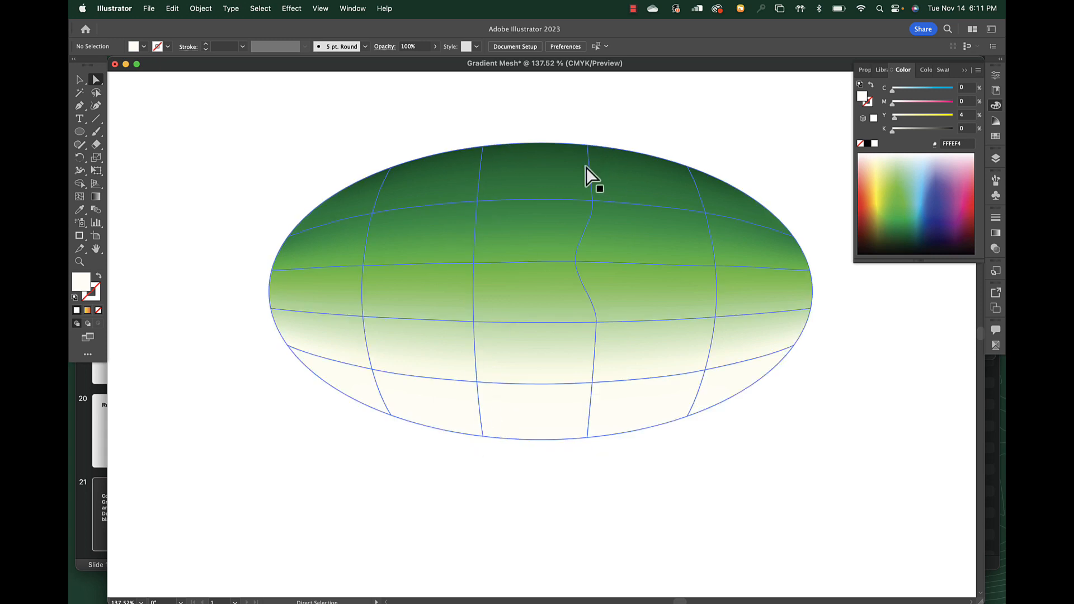
{"action": "left_click", "coordinate": [473, 262]}
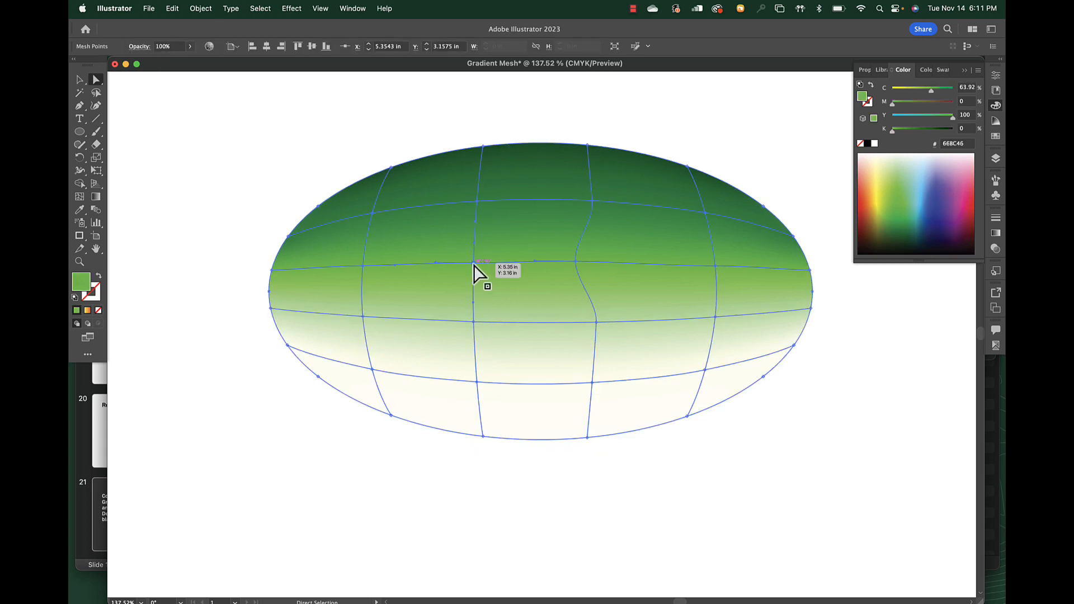
{"action": "left_click_drag", "start_coordinate": [471, 261], "coordinate": [454, 261]}
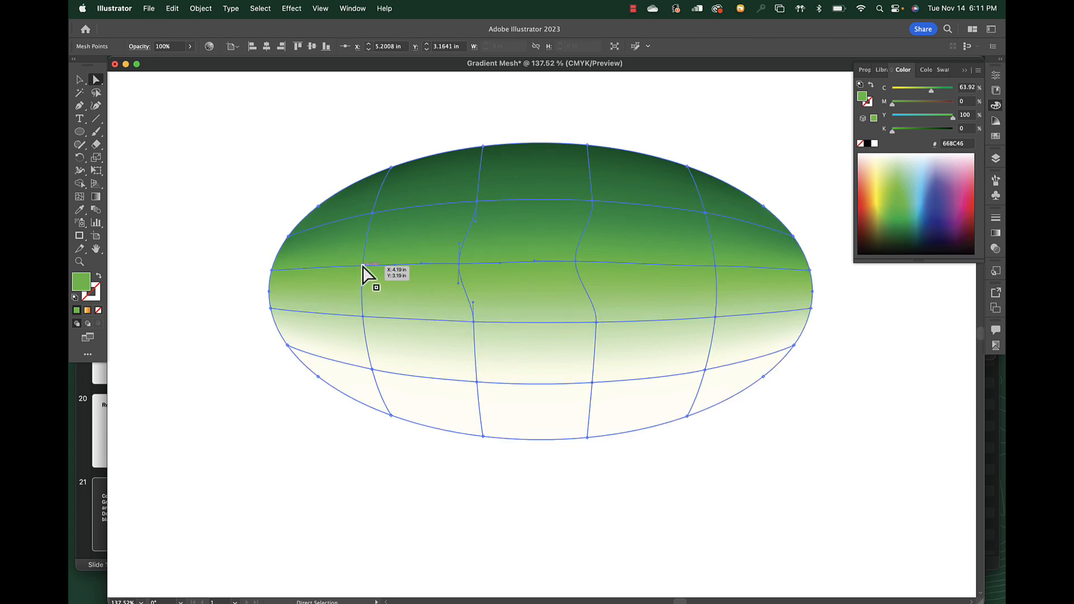
{"action": "left_click_drag", "start_coordinate": [362, 267], "coordinate": [352, 264]}
{"action": "left_click", "coordinate": [714, 266]}
{"action": "left_click_drag", "start_coordinate": [714, 265], "coordinate": [692, 267]}
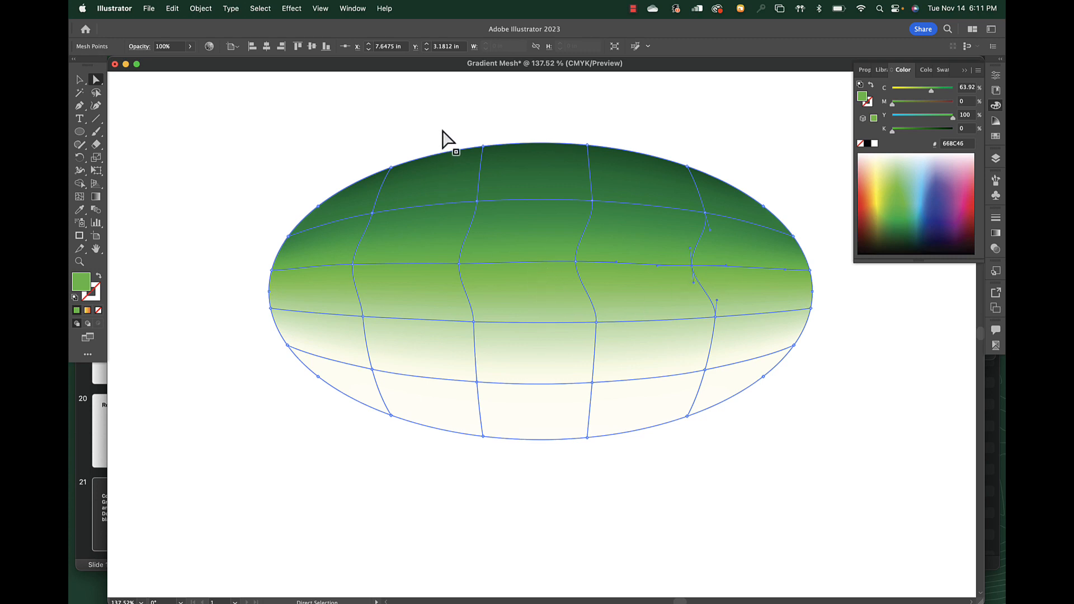
Step: Select the second inner column of mesh points from the ellipse's top edge to its bottom edge with the Lasso tool
{"action": "left_click_drag", "start_coordinate": [442, 132], "coordinate": [536, 481]}
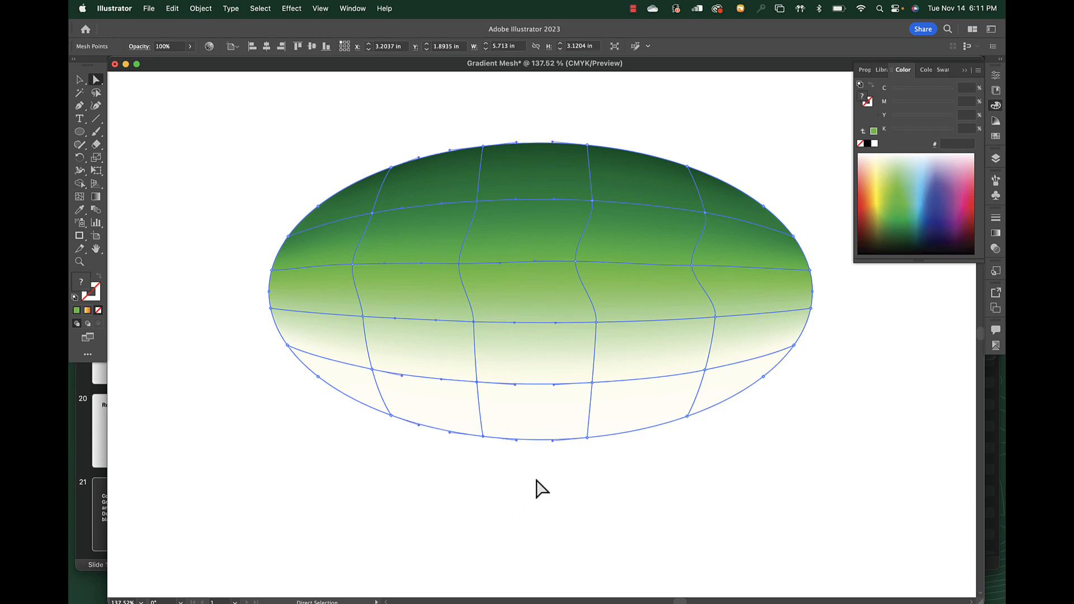
{"action": "left_click", "coordinate": [244, 161]}
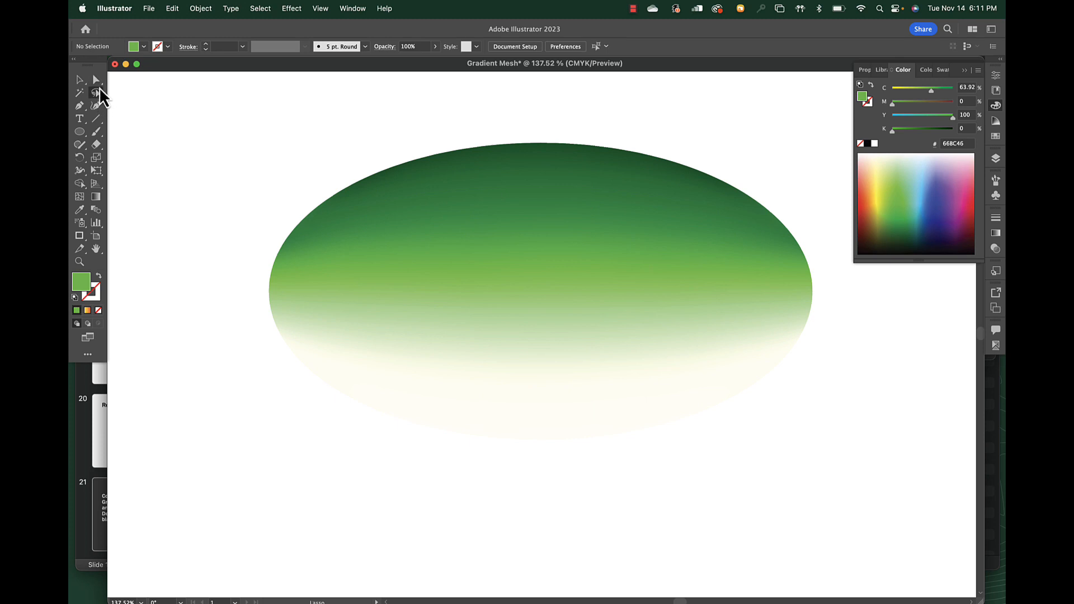
{"action": "mouse_move", "coordinate": [504, 155]}
{"action": "left_mouse_down"}
{"action": "mouse_move", "coordinate": [491, 216]}
{"action": "mouse_move", "coordinate": [481, 206]}
{"action": "left_mouse_up"}
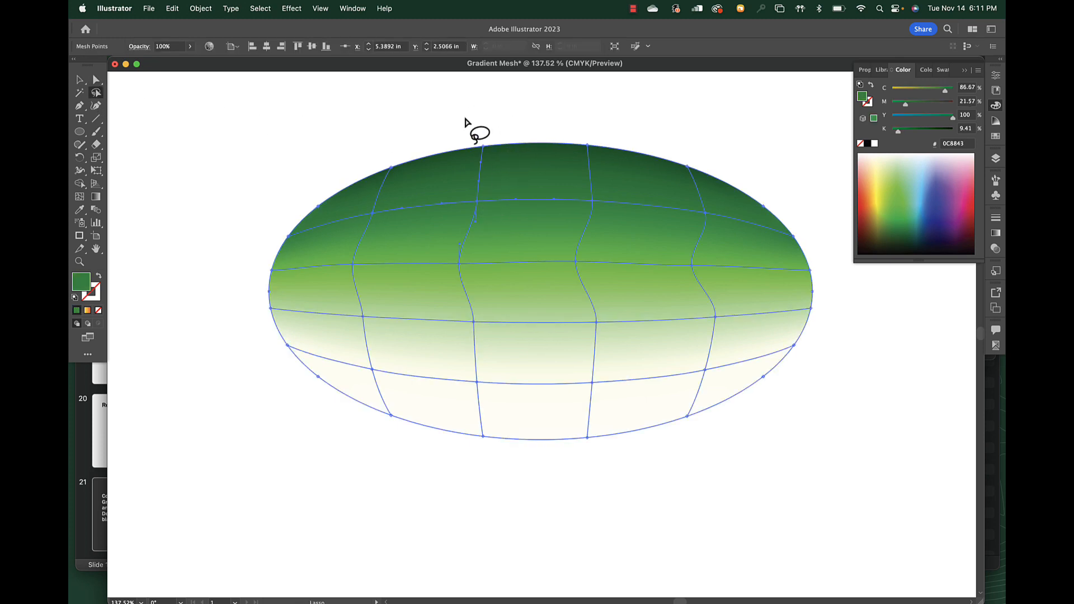
{"action": "mouse_move", "coordinate": [465, 119]}
{"action": "left_mouse_down"}
{"action": "mouse_move", "coordinate": [445, 170]}
{"action": "mouse_move", "coordinate": [448, 207]}
{"action": "mouse_move", "coordinate": [501, 222]}
{"action": "mouse_move", "coordinate": [518, 158]}
{"action": "mouse_move", "coordinate": [475, 124]}
{"action": "mouse_move", "coordinate": [437, 278]}
{"action": "mouse_move", "coordinate": [475, 445]}
{"action": "mouse_move", "coordinate": [485, 447]}
{"action": "mouse_move", "coordinate": [497, 419]}
{"action": "mouse_move", "coordinate": [474, 136]}
{"action": "left_mouse_up"}
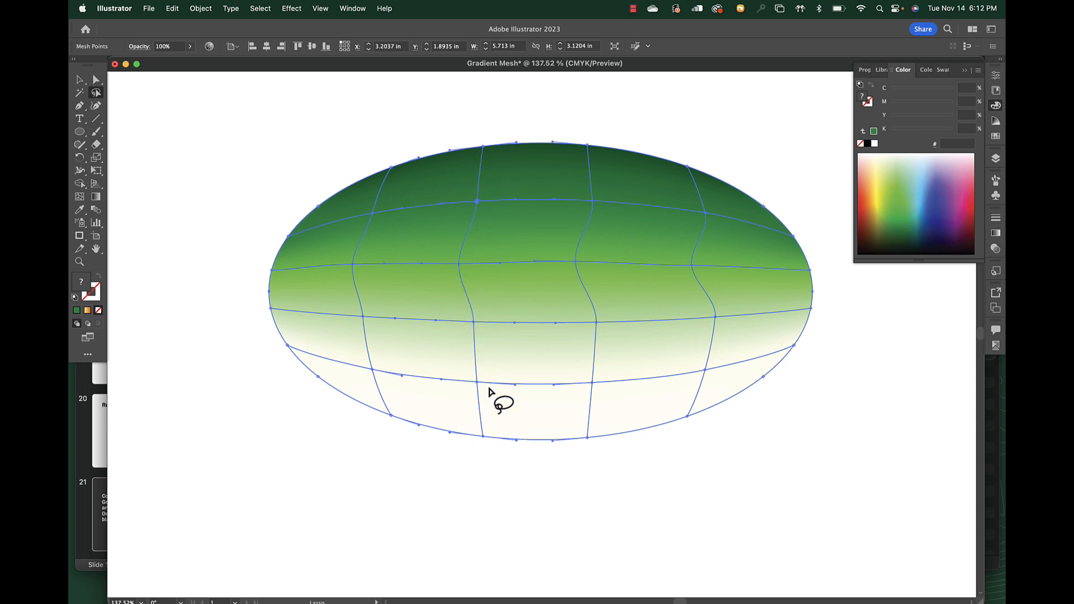
Step: Try filling the selected second inner column of mesh points with yellow (C=10.98 M=0 Y=81.18 K=0) and undo the fill
{"action": "left_click", "coordinate": [887, 178]}
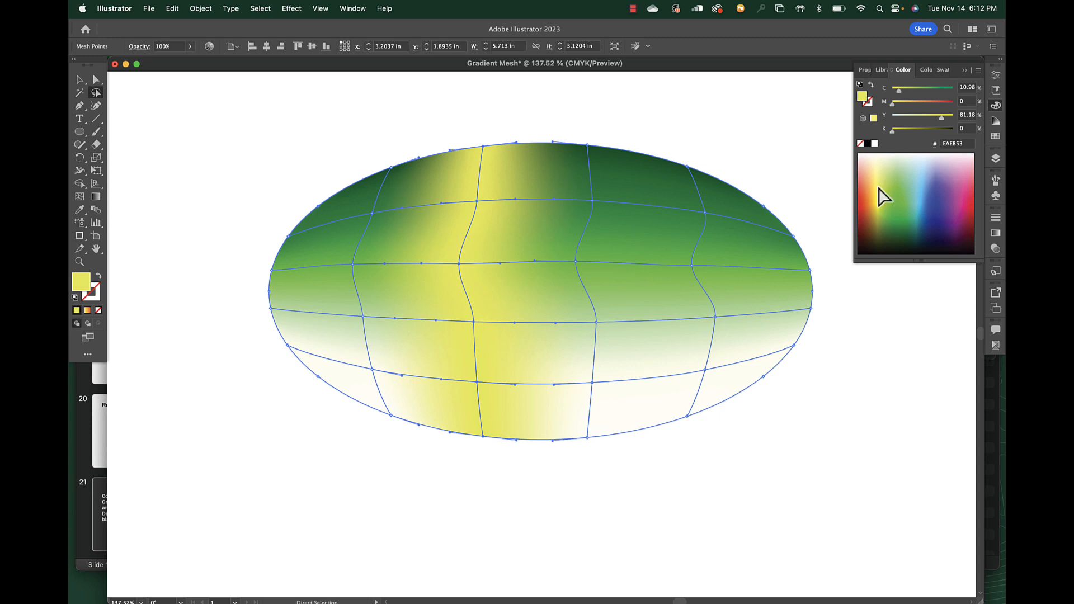
{"action": "key", "text": "super+z"}
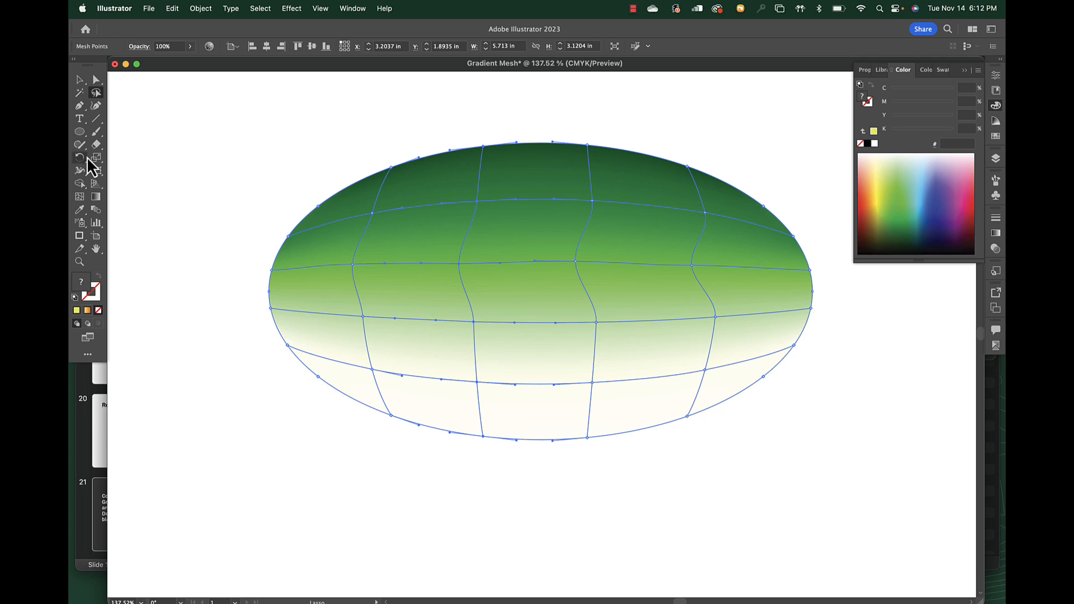
Step: Add a vertical mesh line close to each side of the second inner column, removing the extra horizontal lines created with them
{"action": "left_click", "coordinate": [80, 197]}
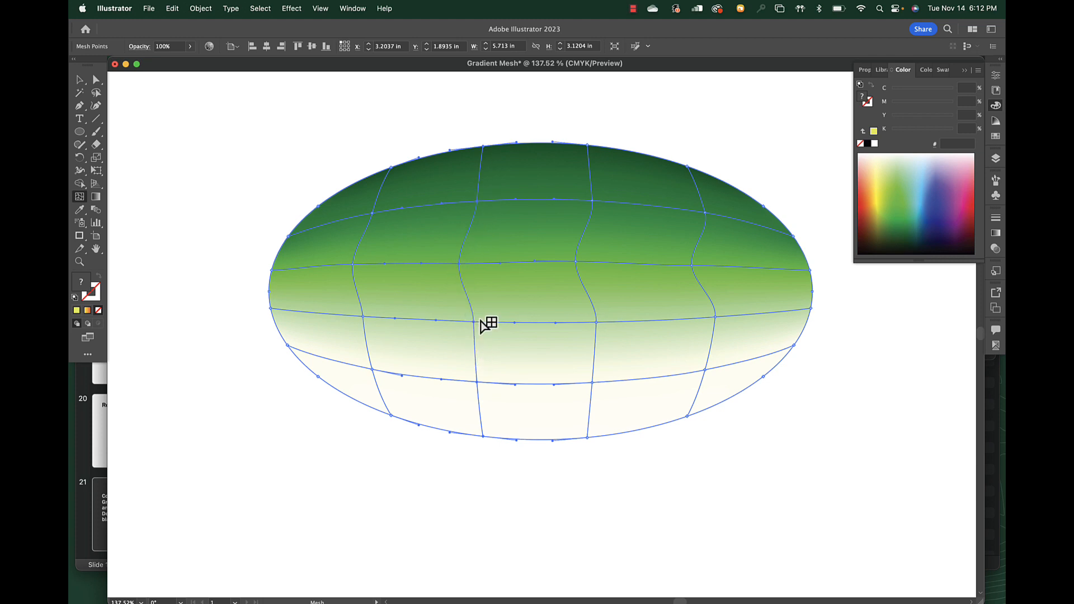
{"action": "left_click", "coordinate": [475, 243]}
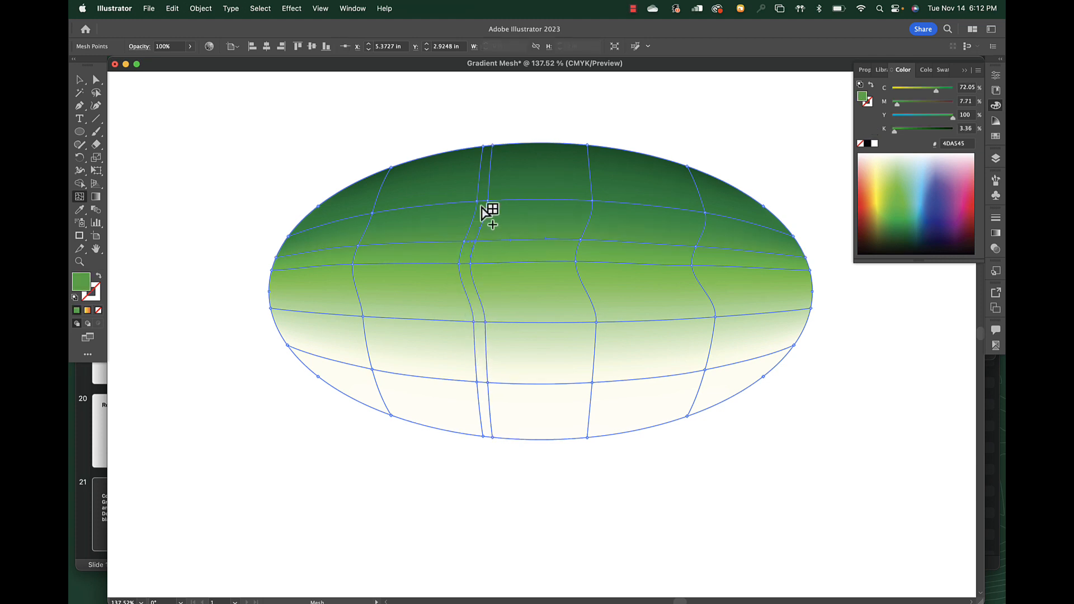
{"action": "left_click", "coordinate": [491, 241], "text": "alt"}
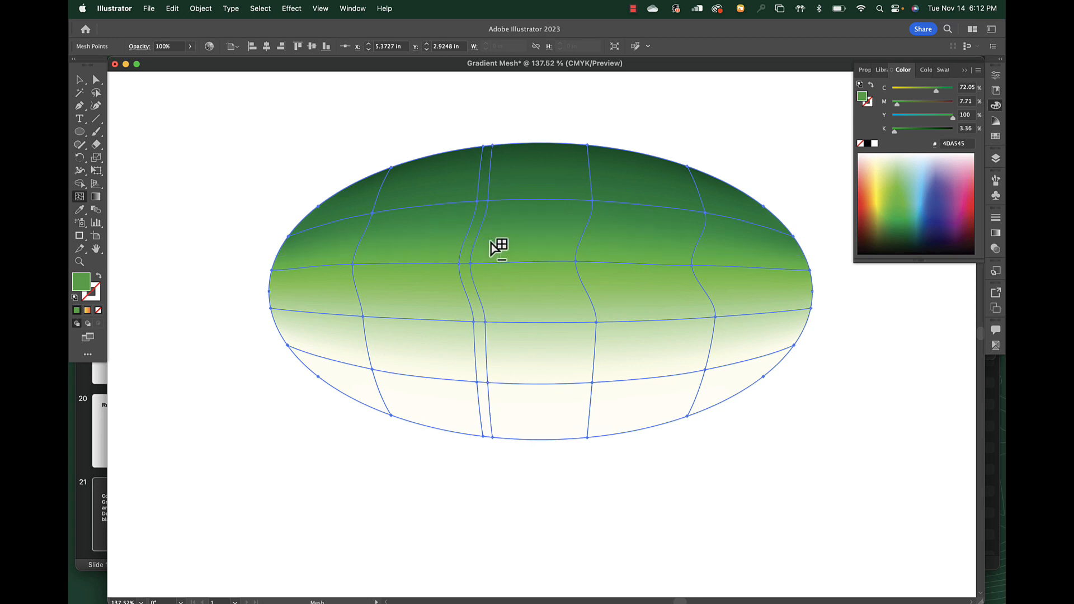
{"action": "left_click", "coordinate": [463, 229]}
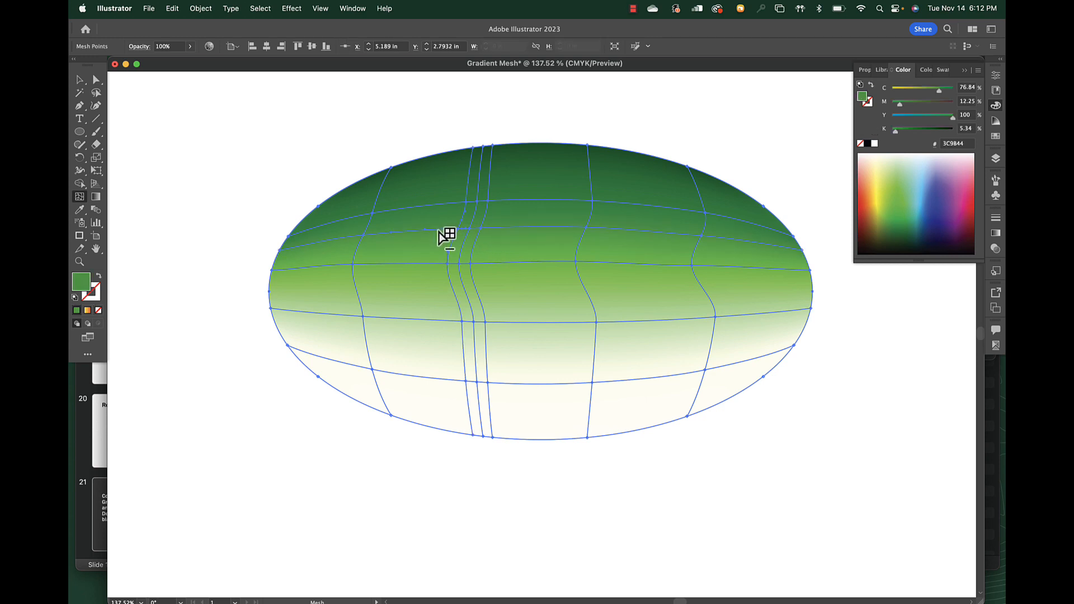
{"action": "left_click", "coordinate": [439, 230], "text": "alt"}
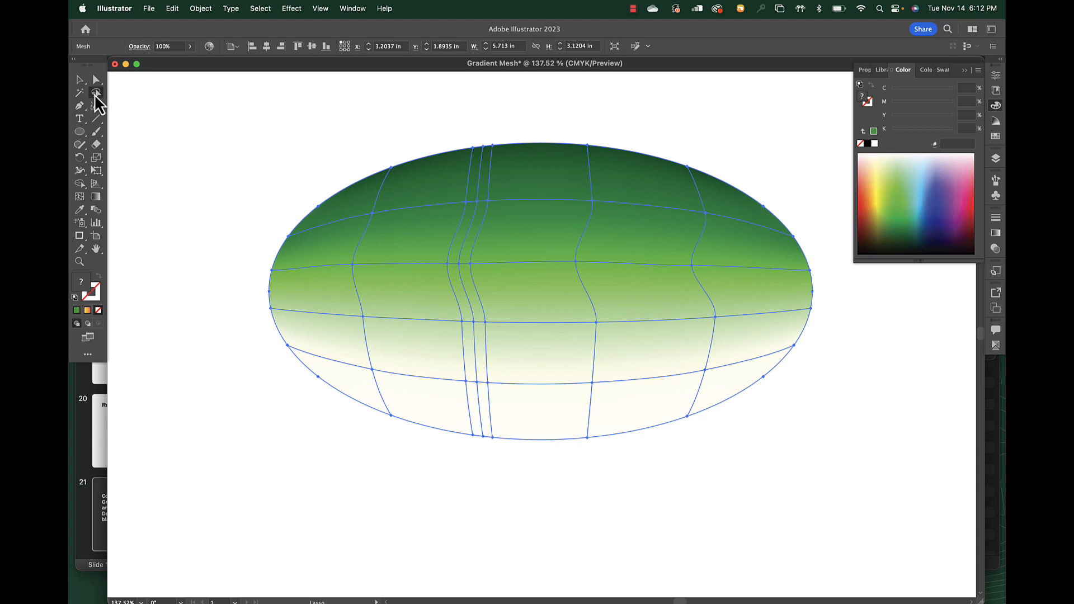
Step: Fill the upper three inner points of the second column's middle line with the yellow swatch, lower their yellow to 47%, and deselect the mesh
{"action": "left_click_drag", "start_coordinate": [477, 140], "coordinate": [454, 275]}
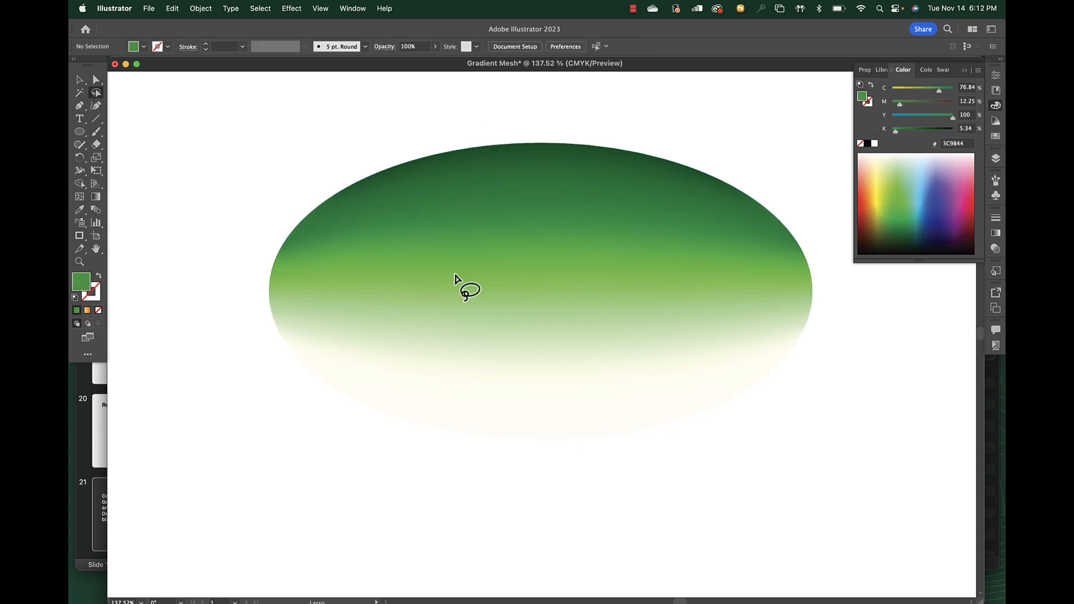
{"action": "key", "text": "super+a"}
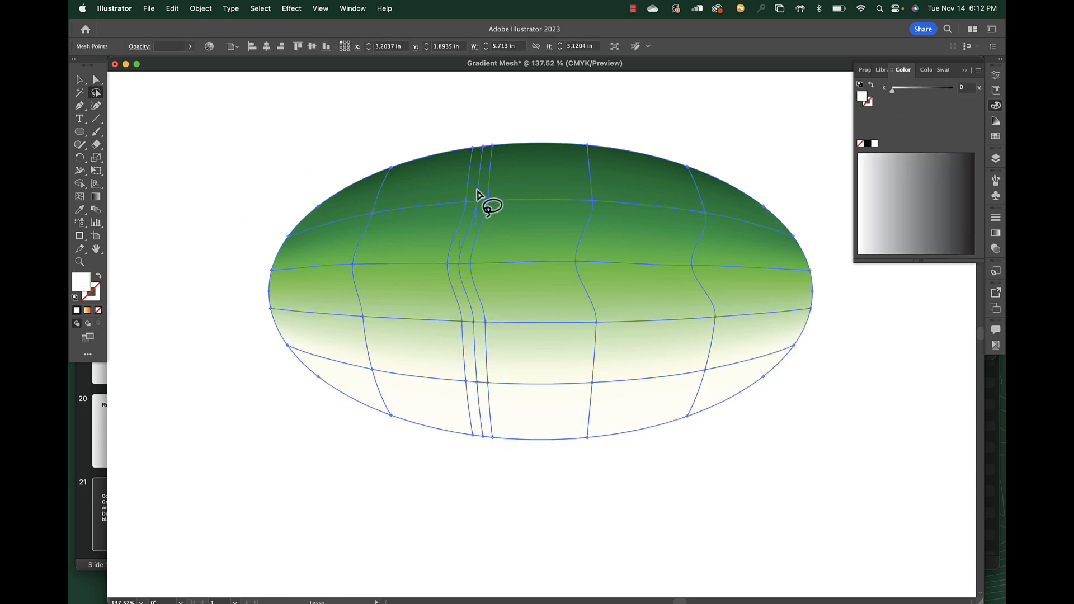
{"action": "mouse_move", "coordinate": [475, 196]}
{"action": "left_mouse_down"}
{"action": "mouse_move", "coordinate": [456, 258]}
{"action": "mouse_move", "coordinate": [455, 362]}
{"action": "mouse_move", "coordinate": [469, 357]}
{"action": "mouse_move", "coordinate": [468, 408]}
{"action": "mouse_move", "coordinate": [486, 388]}
{"action": "mouse_move", "coordinate": [482, 331]}
{"action": "left_mouse_up"}
{"action": "left_click", "coordinate": [480, 134]}
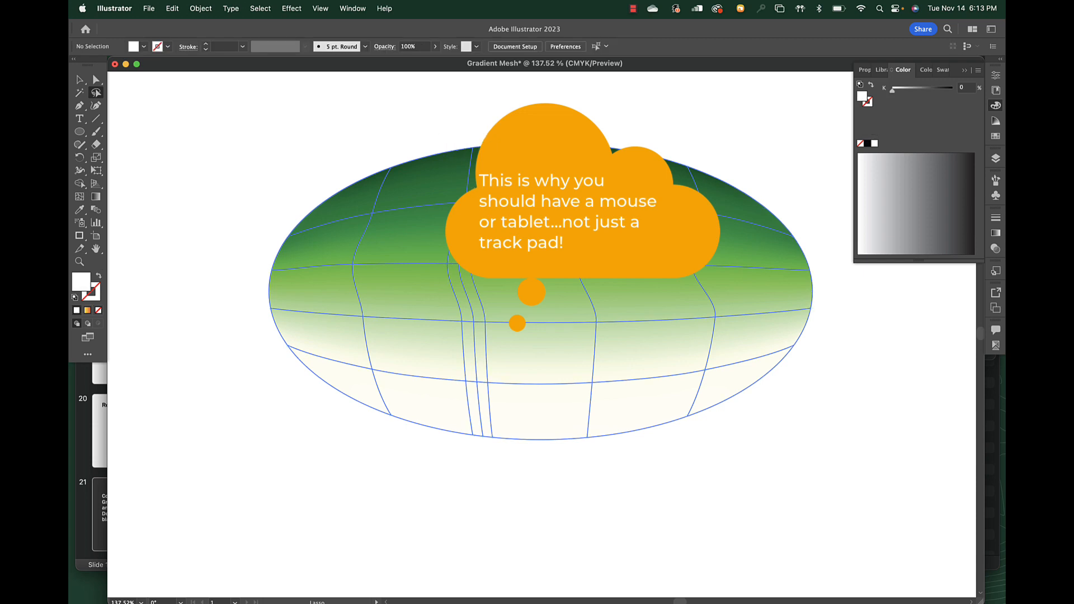
{"action": "mouse_move", "coordinate": [456, 262]}
{"action": "left_mouse_down"}
{"action": "mouse_move", "coordinate": [470, 352]}
{"action": "mouse_move", "coordinate": [481, 325]}
{"action": "mouse_move", "coordinate": [466, 252]}
{"action": "mouse_move", "coordinate": [480, 195]}
{"action": "mouse_move", "coordinate": [471, 194]}
{"action": "left_mouse_up"}
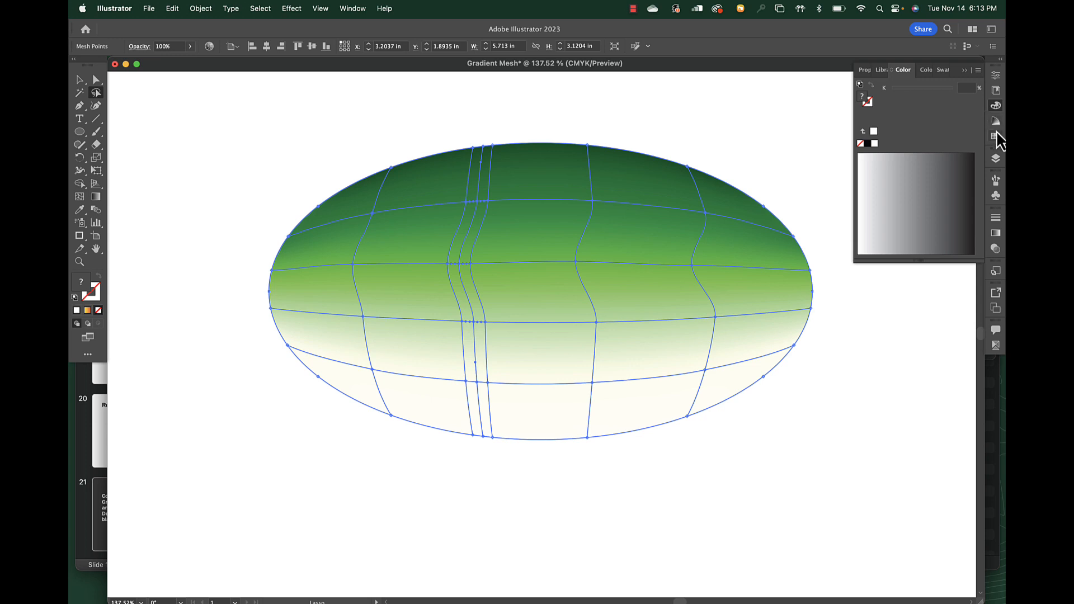
{"action": "left_click", "coordinate": [995, 137]}
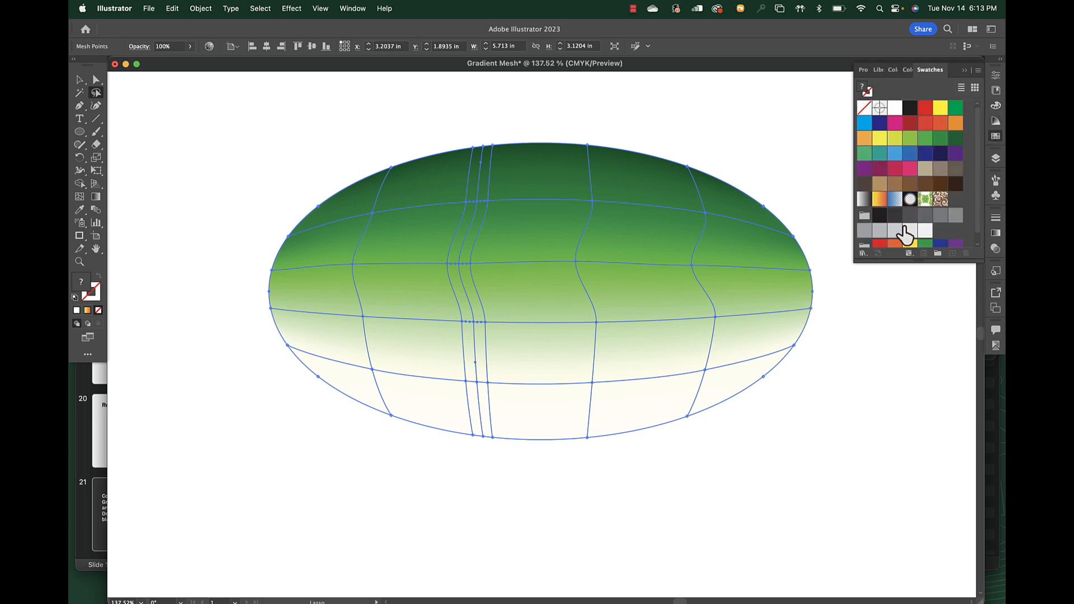
{"action": "left_click", "coordinate": [879, 140]}
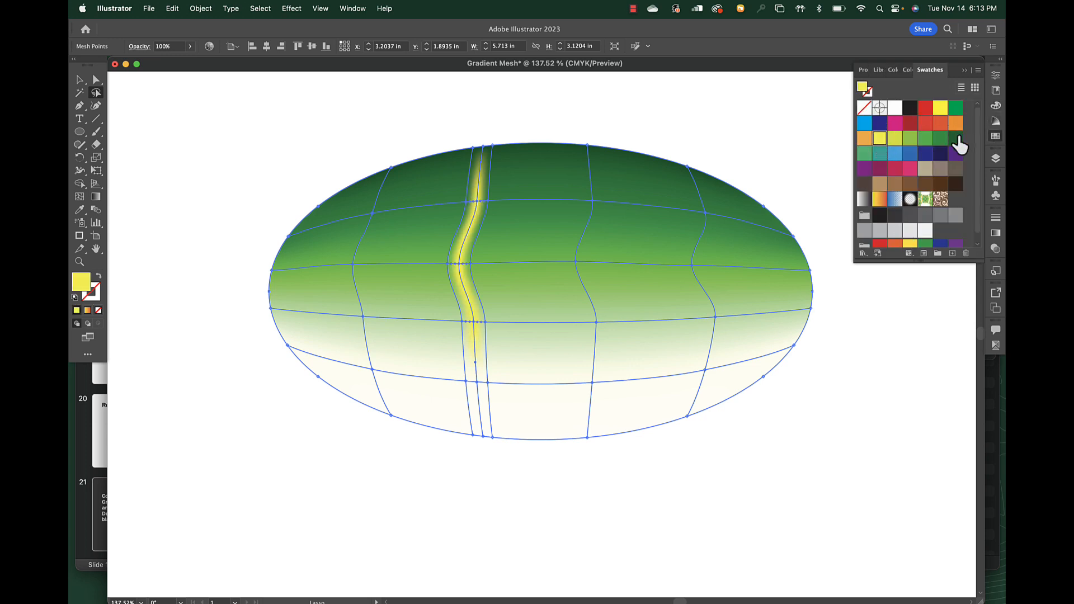
{"action": "left_click", "coordinate": [997, 107]}
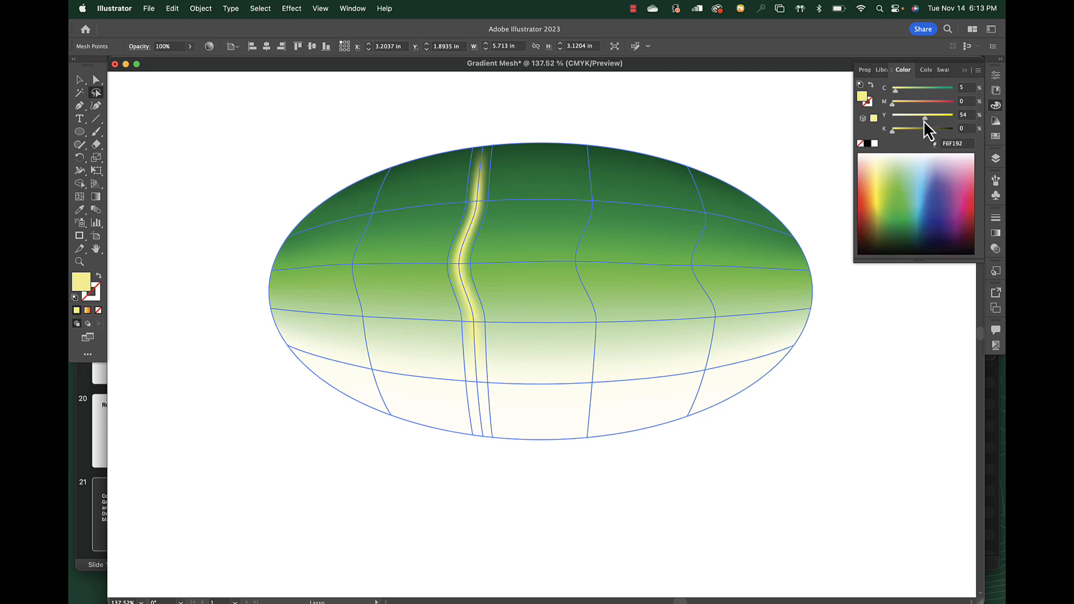
{"action": "mouse_move", "coordinate": [925, 119]}
{"action": "left_mouse_down"}
{"action": "mouse_move", "coordinate": [909, 120]}
{"action": "mouse_move", "coordinate": [920, 122]}
{"action": "left_mouse_up"}
{"action": "left_click", "coordinate": [623, 136]}
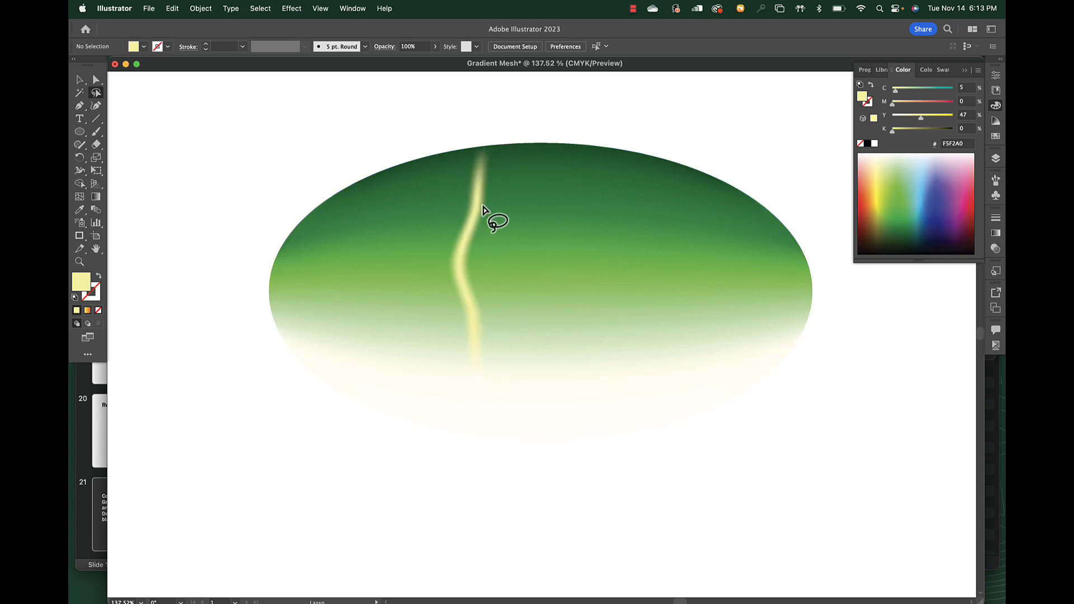
{"action": "key", "text": "super"}
{"action": "left_click", "coordinate": [501, 204], "text": "super"}
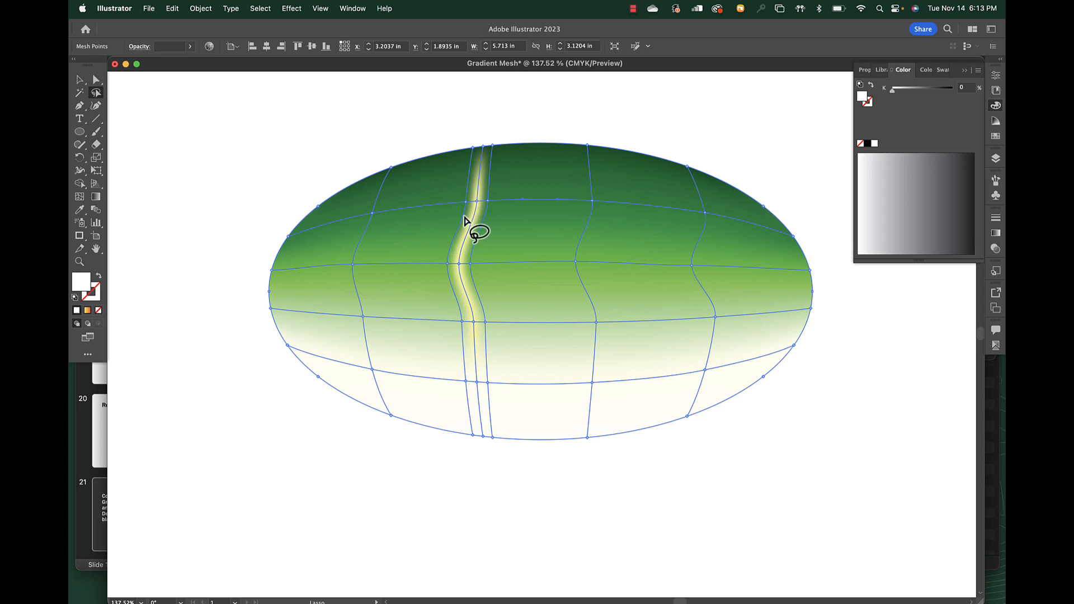
{"action": "left_click", "coordinate": [531, 127]}
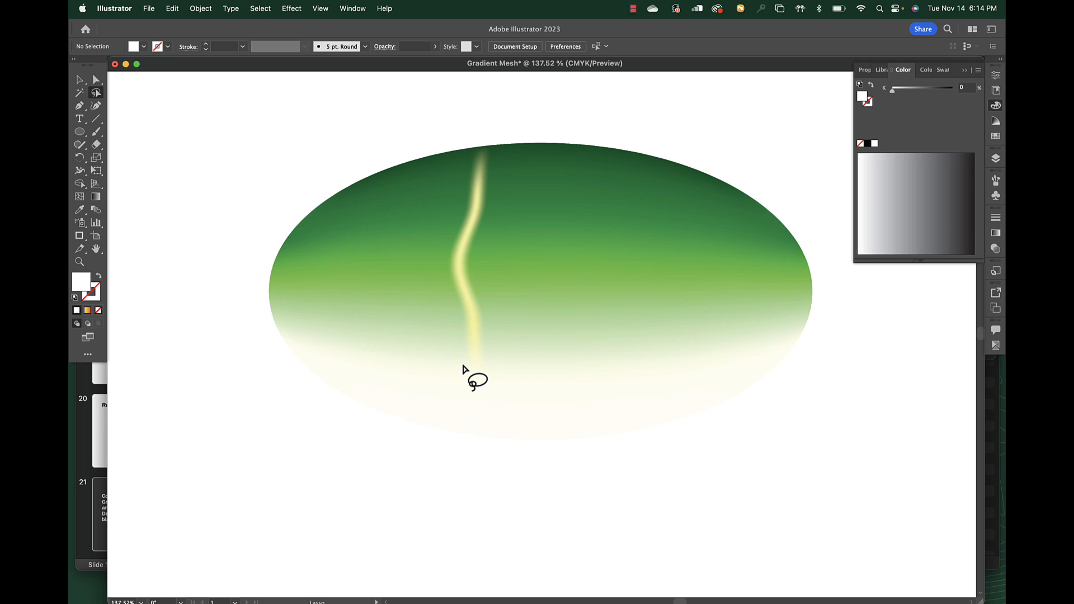
Step: Move the three mesh points where the pale yellow stripe crosses the bright green row about 0.05 in left and 0.07 in up
{"action": "key", "text": "a"}
{"action": "left_click", "coordinate": [520, 261]}
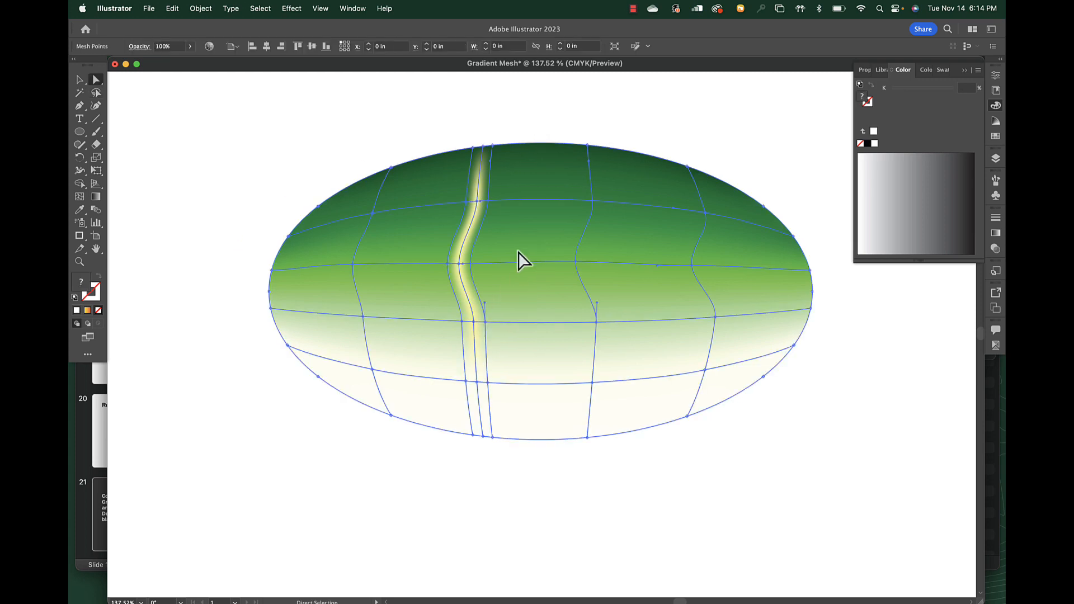
{"action": "left_click", "coordinate": [458, 262]}
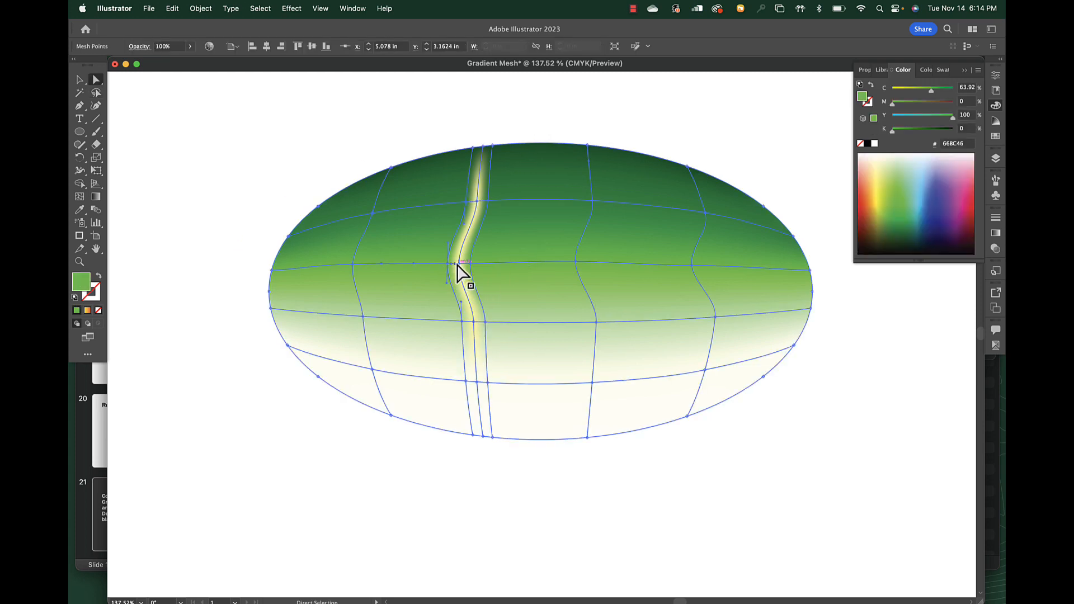
{"action": "left_click", "coordinate": [96, 93]}
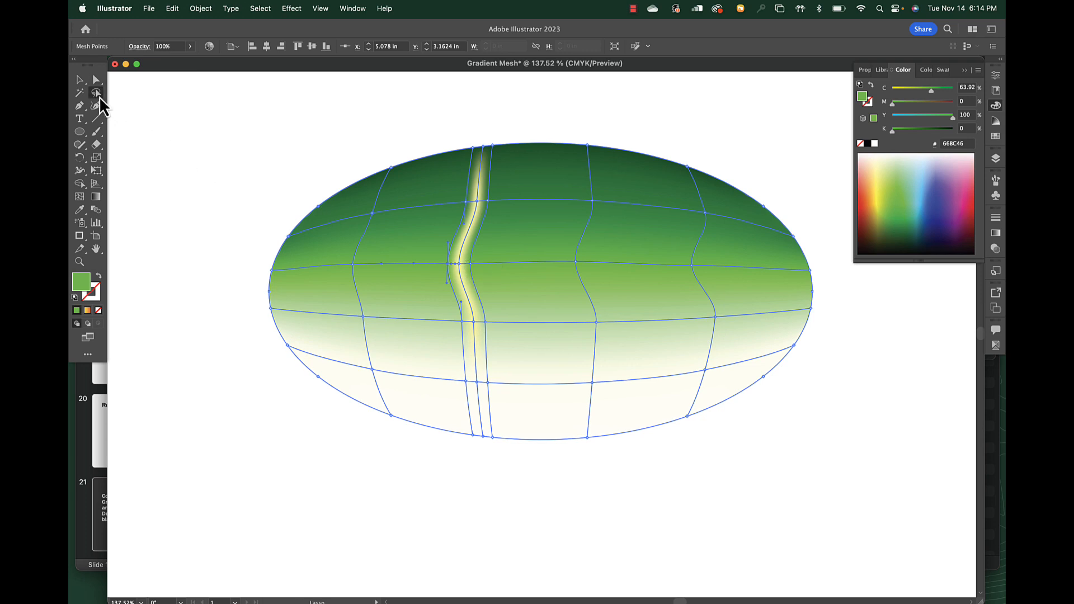
{"action": "mouse_move", "coordinate": [497, 254]}
{"action": "left_mouse_down"}
{"action": "mouse_move", "coordinate": [457, 254]}
{"action": "mouse_move", "coordinate": [429, 275]}
{"action": "mouse_move", "coordinate": [498, 285]}
{"action": "mouse_move", "coordinate": [473, 259]}
{"action": "mouse_move", "coordinate": [423, 264]}
{"action": "mouse_move", "coordinate": [522, 271]}
{"action": "mouse_move", "coordinate": [452, 269]}
{"action": "mouse_move", "coordinate": [459, 241]}
{"action": "mouse_move", "coordinate": [471, 244]}
{"action": "mouse_move", "coordinate": [470, 280]}
{"action": "mouse_move", "coordinate": [455, 304]}
{"action": "mouse_move", "coordinate": [437, 294]}
{"action": "mouse_move", "coordinate": [439, 274]}
{"action": "mouse_move", "coordinate": [494, 238]}
{"action": "mouse_move", "coordinate": [455, 227]}
{"action": "mouse_move", "coordinate": [457, 259]}
{"action": "left_mouse_up"}
{"action": "key", "text": "a"}
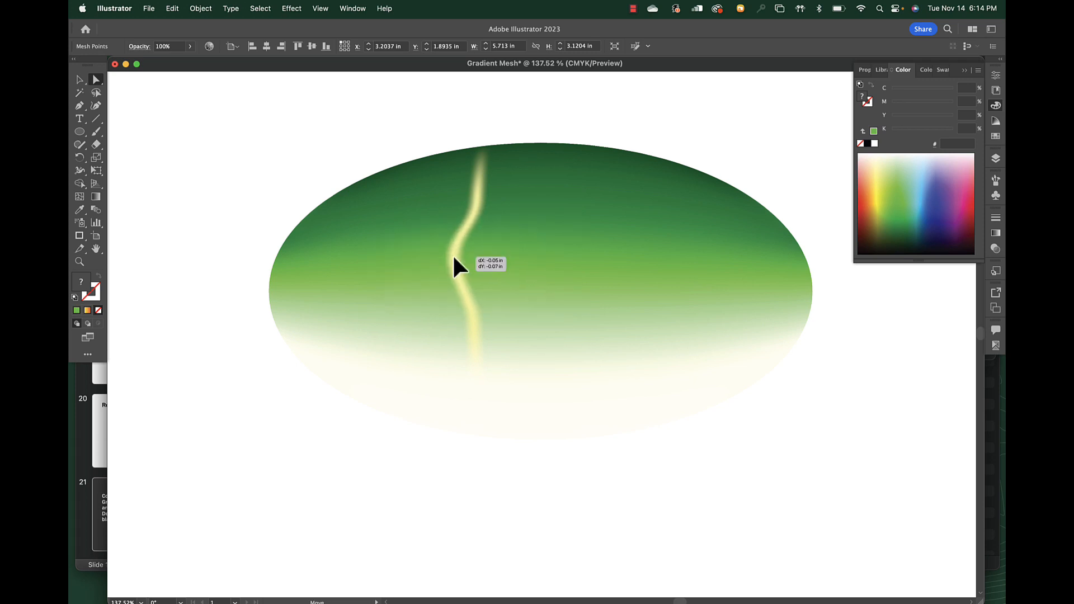
{"action": "key", "text": "super+h"}
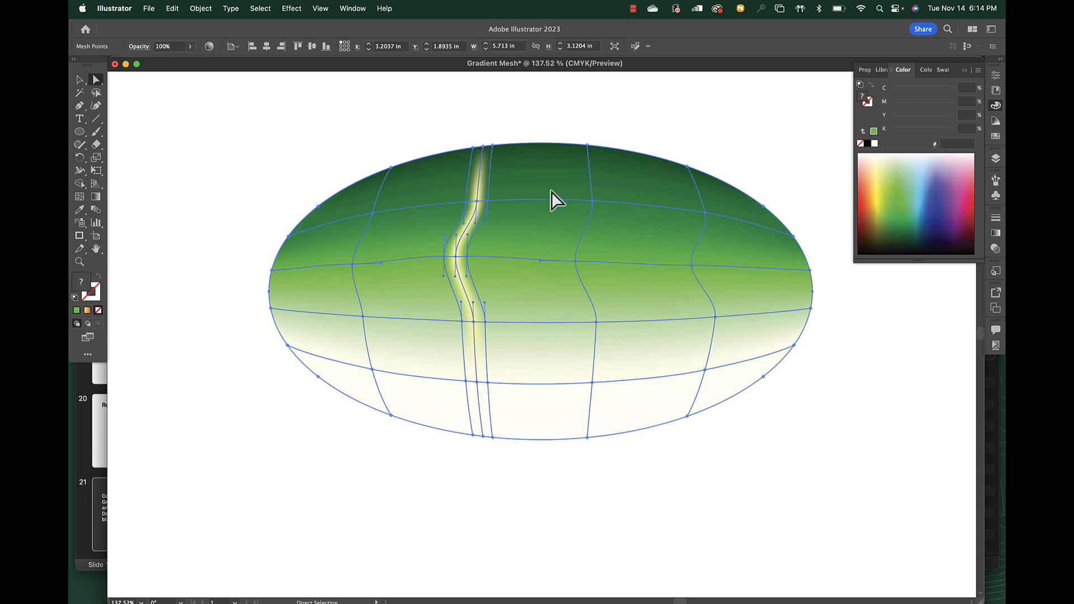
Step: Add a vertical mesh line close to each side of the third original inner column, removing the extra horizontal lines
{"action": "left_click", "coordinate": [80, 197]}
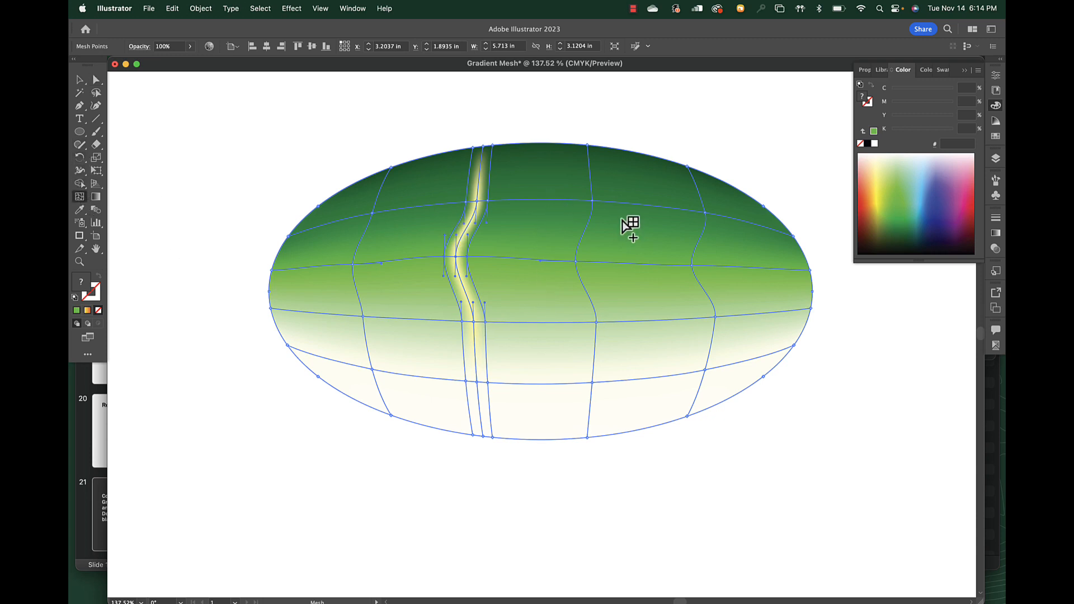
{"action": "left_click", "coordinate": [571, 239]}
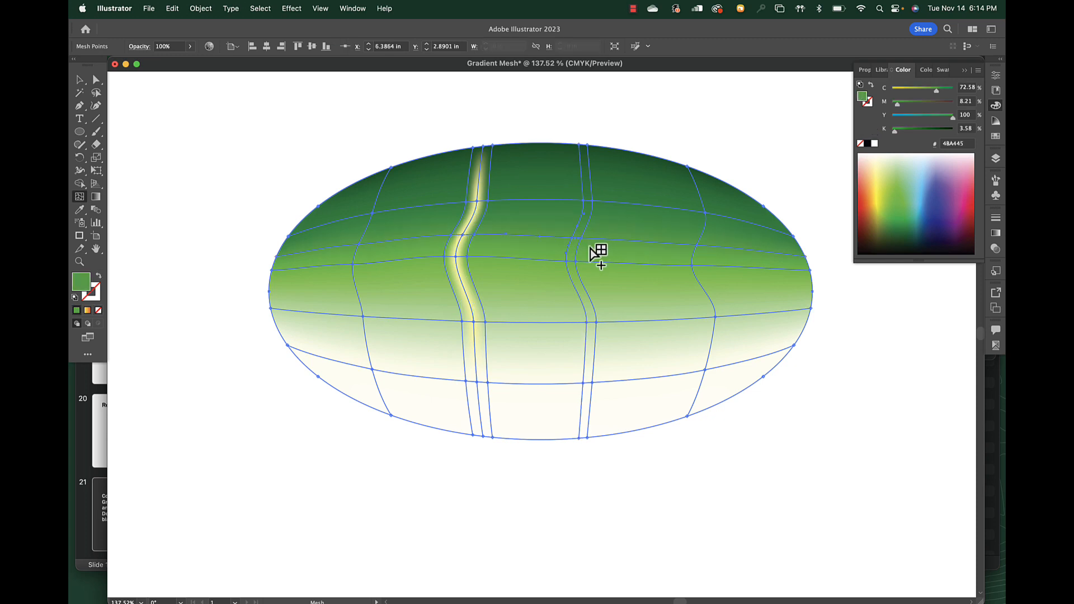
{"action": "left_click", "coordinate": [590, 243]}
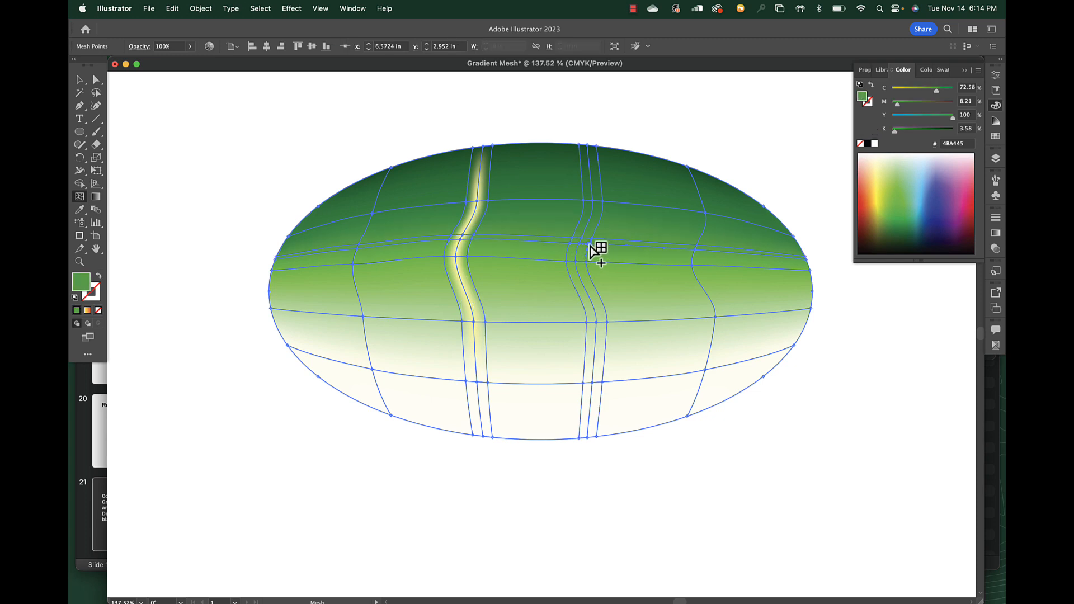
{"action": "left_click", "coordinate": [615, 246], "text": "alt"}
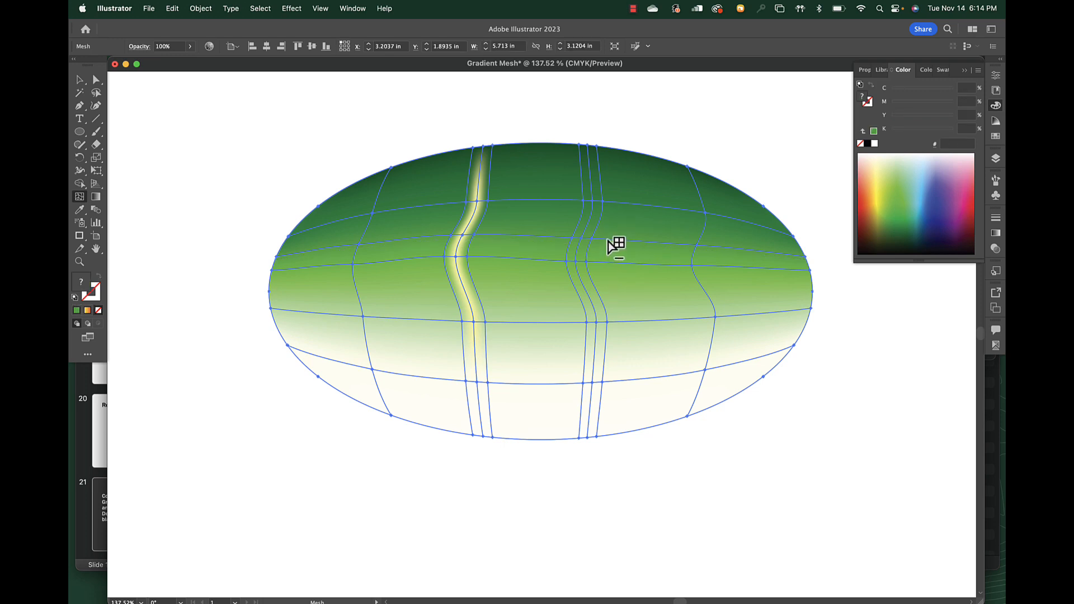
Step: Flank the fourth original inner column with a close vertical mesh line on each side and remove the added horizontal lines
{"action": "left_click", "coordinate": [698, 239]}
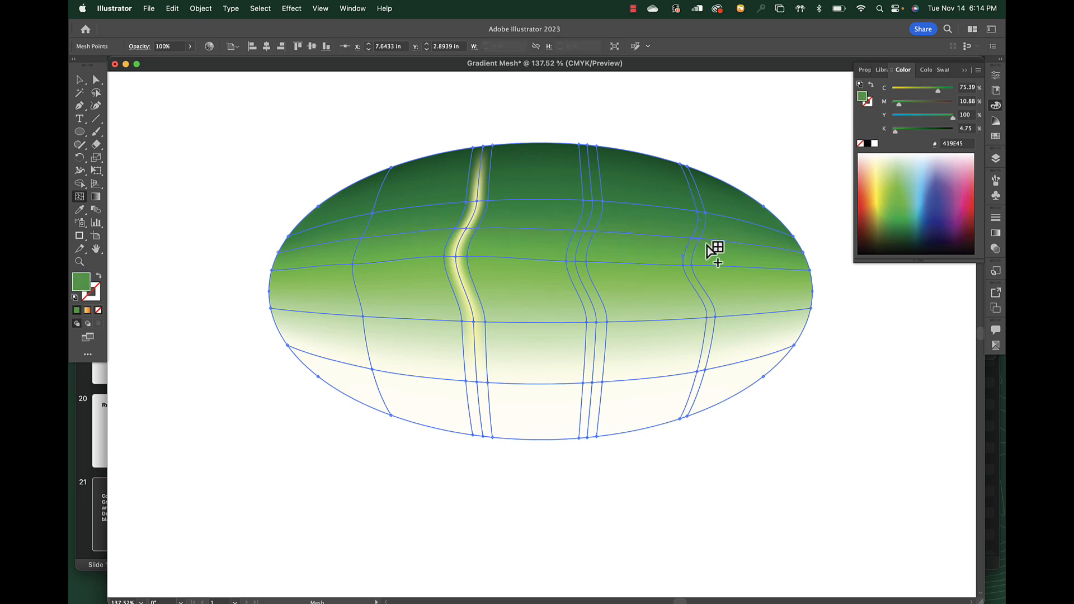
{"action": "left_click", "coordinate": [710, 244]}
{"action": "left_click", "coordinate": [719, 246], "text": "alt"}
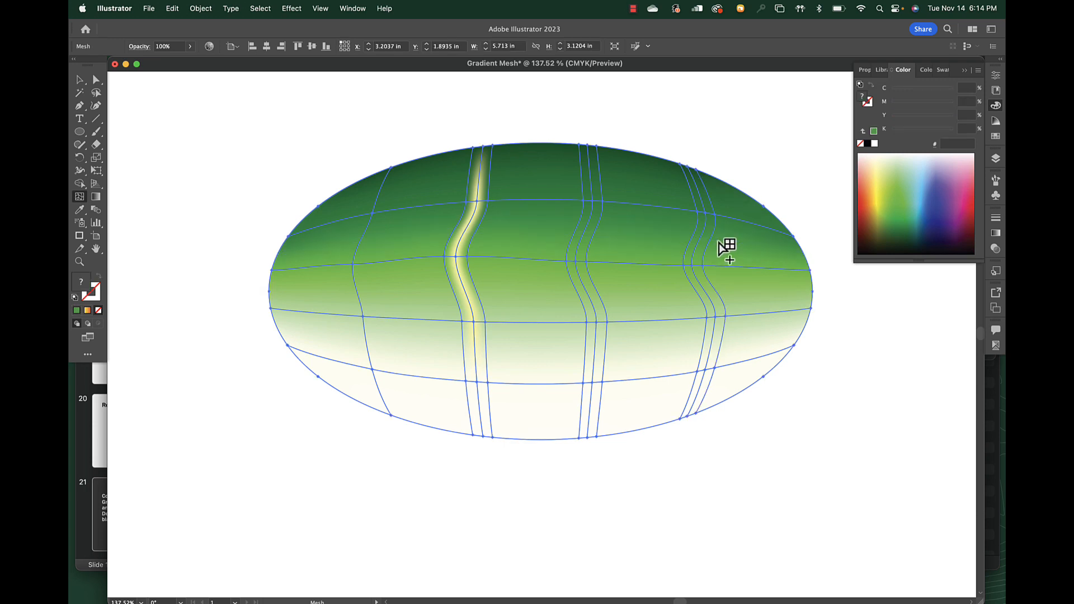
Step: Fill the upper three inner points of the third column's middle line with the yellow swatch and set their yellow to 46%
{"action": "key", "text": "a"}
{"action": "left_click_drag", "start_coordinate": [593, 202], "coordinate": [576, 263]}
{"action": "left_click", "coordinate": [588, 324], "text": "shift"}
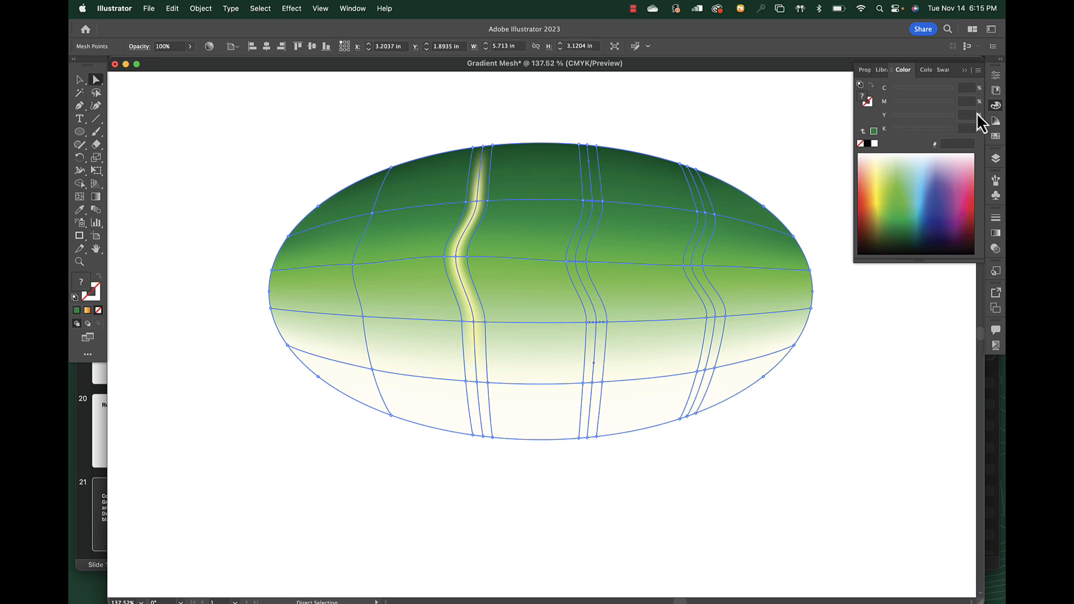
{"action": "left_click", "coordinate": [997, 137]}
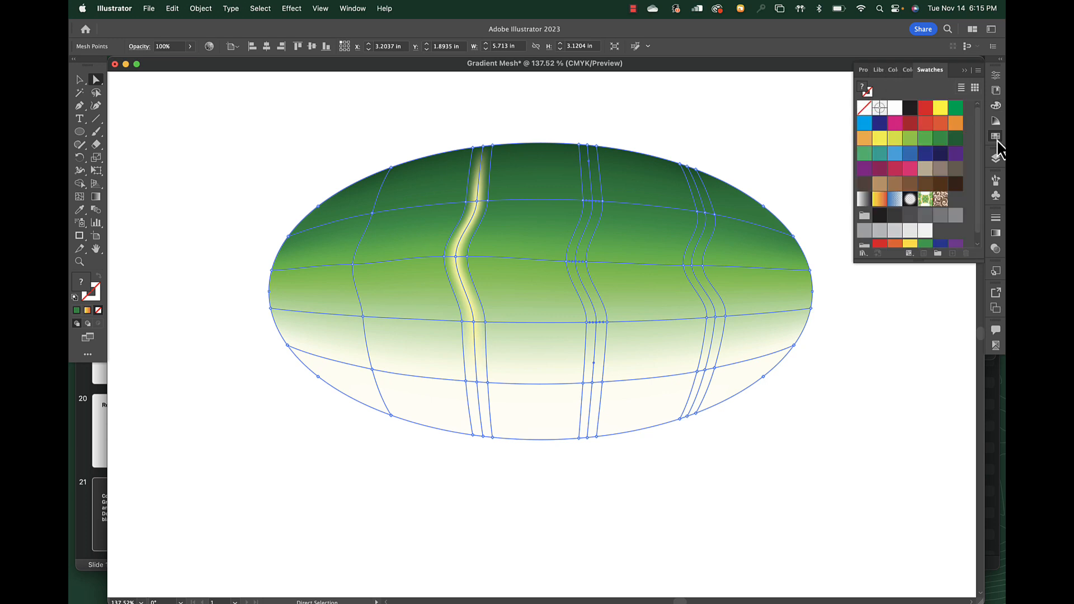
{"action": "left_click", "coordinate": [880, 140]}
{"action": "left_click", "coordinate": [995, 105]}
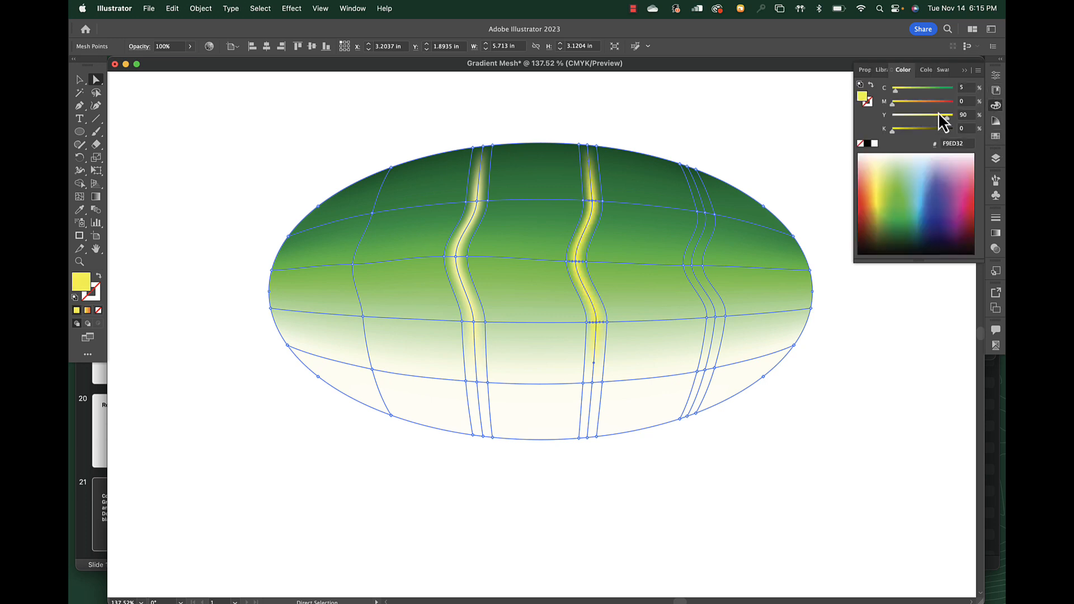
{"action": "left_click_drag", "start_coordinate": [940, 115], "coordinate": [921, 117]}
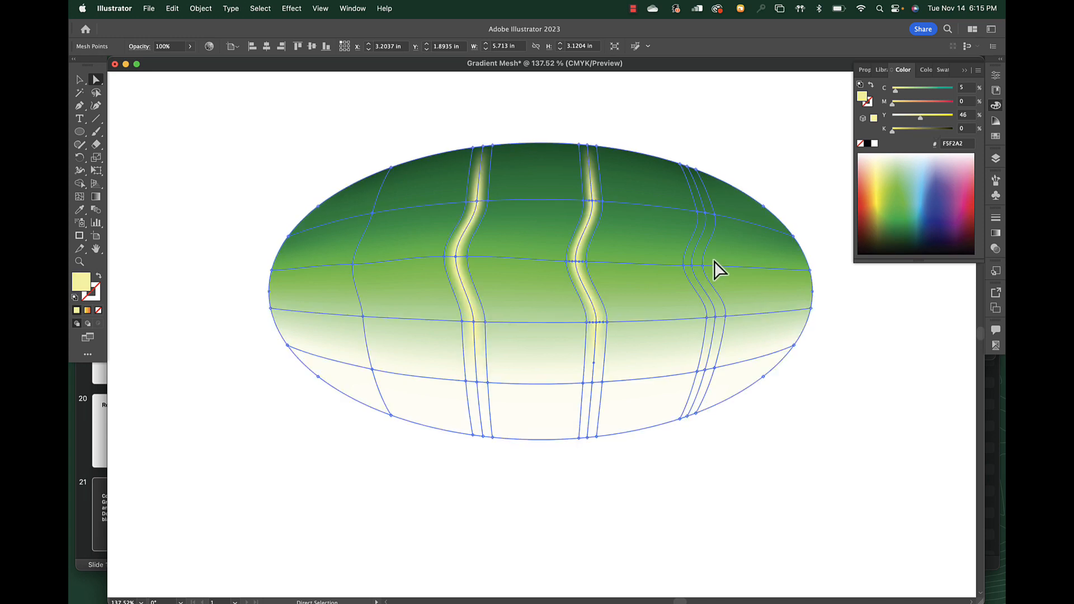
Step: Fill the upper three inner points of the fourth column's middle line with pale yellow (C=3.92 M=0 Y=59.22 K=0)
{"action": "left_click", "coordinate": [708, 218]}
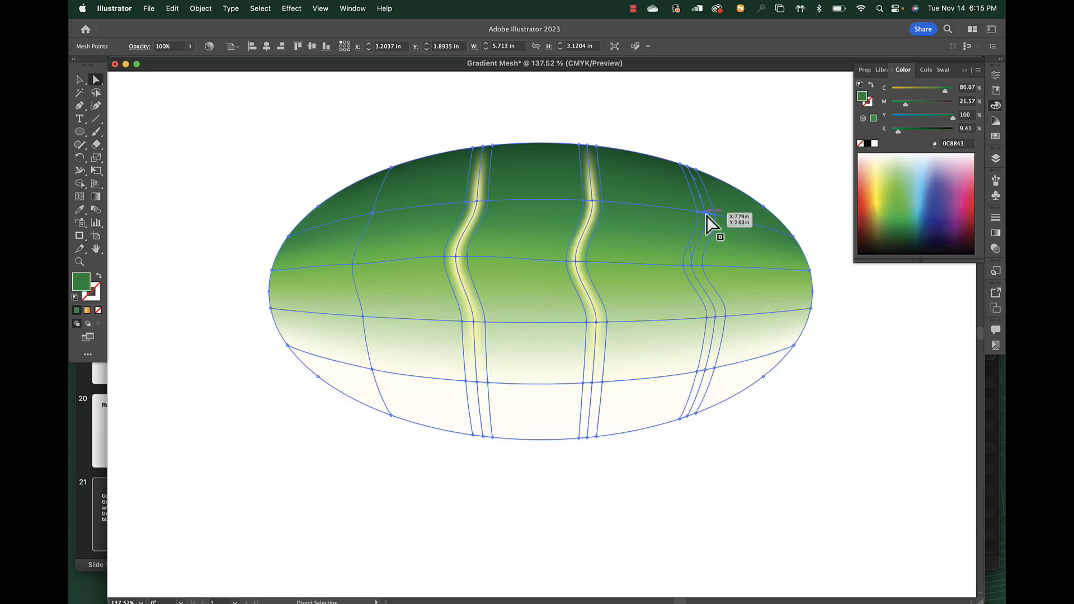
{"action": "left_click", "coordinate": [689, 262]}
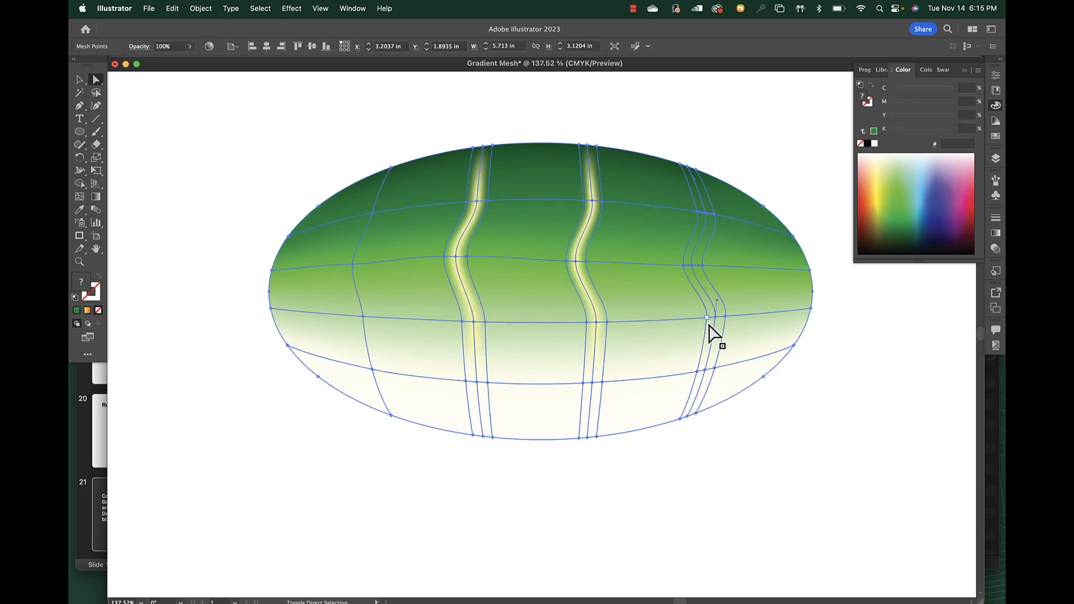
{"action": "left_click", "coordinate": [878, 177]}
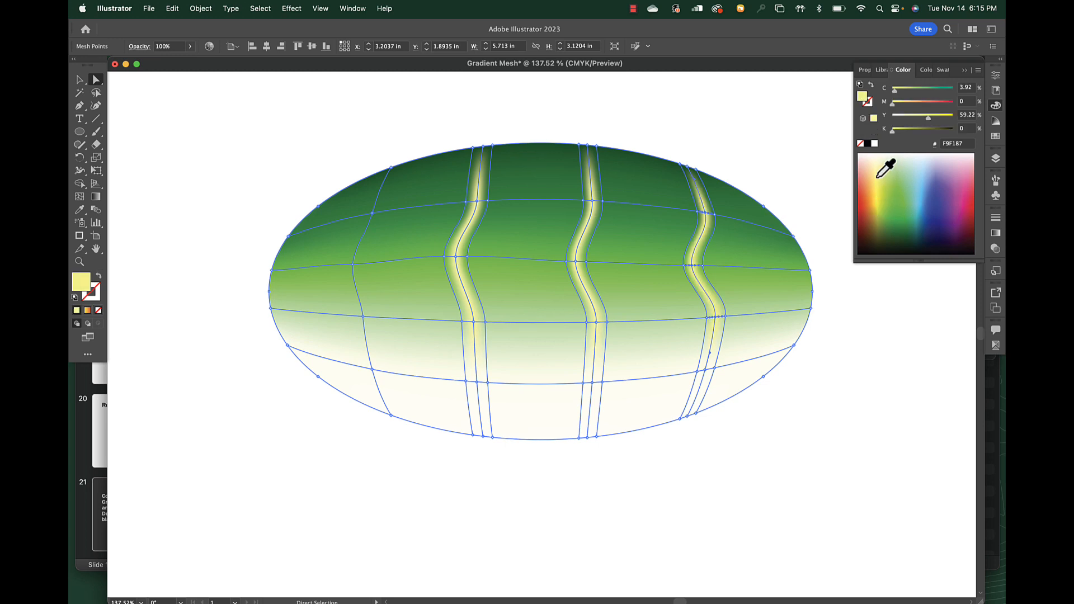
Step: Draw a pale yellow circle about 0.36 in across near the left end of the green ellipse
{"action": "left_click", "coordinate": [755, 156]}
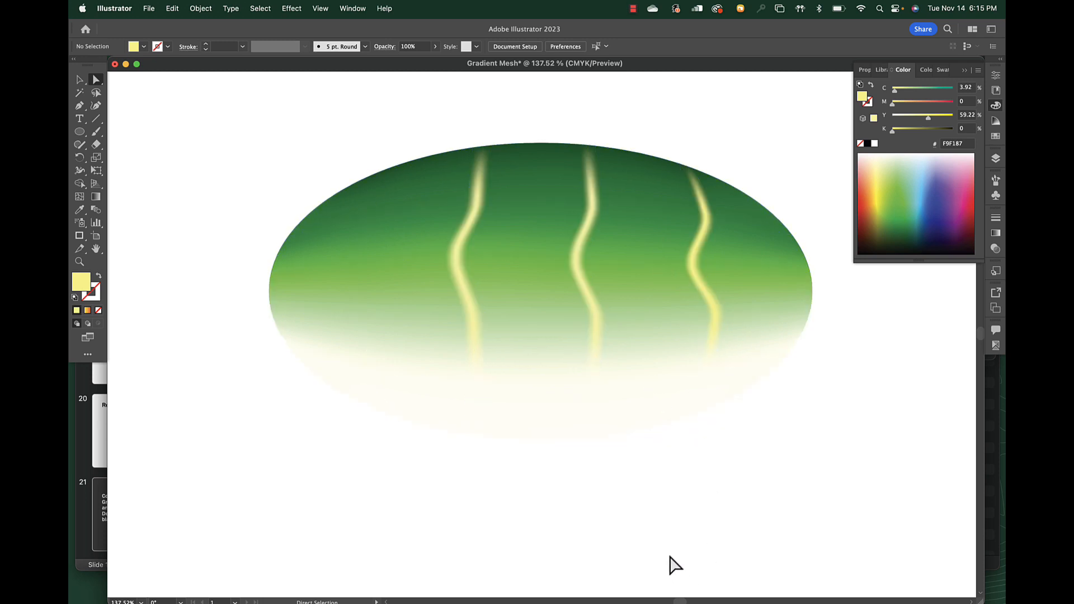
{"action": "key", "text": "l"}
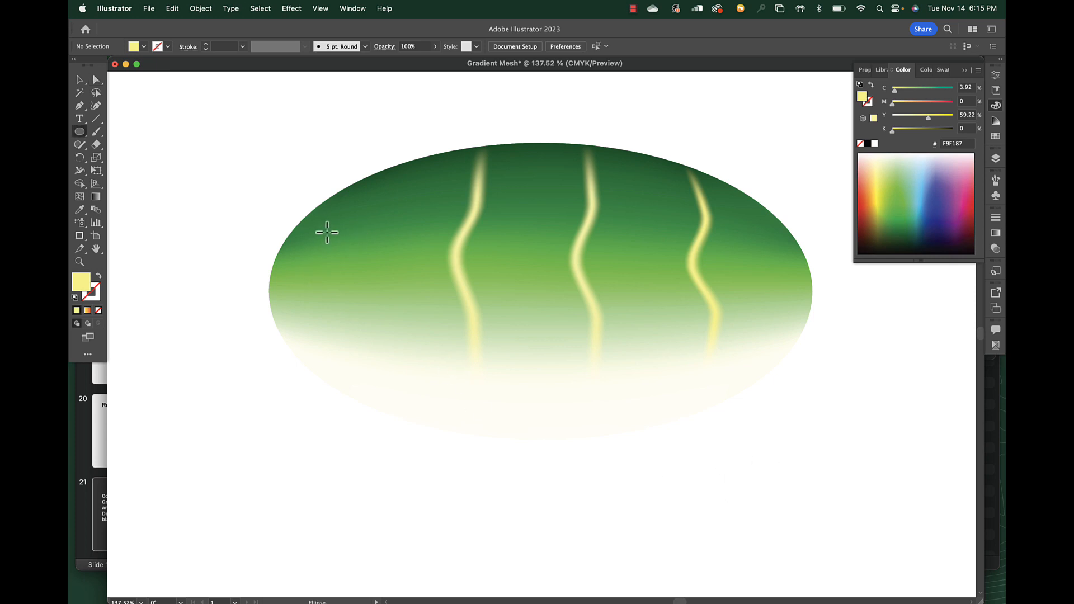
{"action": "mouse_move", "coordinate": [320, 235]}
{"action": "left_mouse_down"}
{"action": "mouse_move", "coordinate": [353, 269]}
{"action": "mouse_move", "coordinate": [326, 240]}
{"action": "left_mouse_up"}
{"action": "key", "text": "v"}
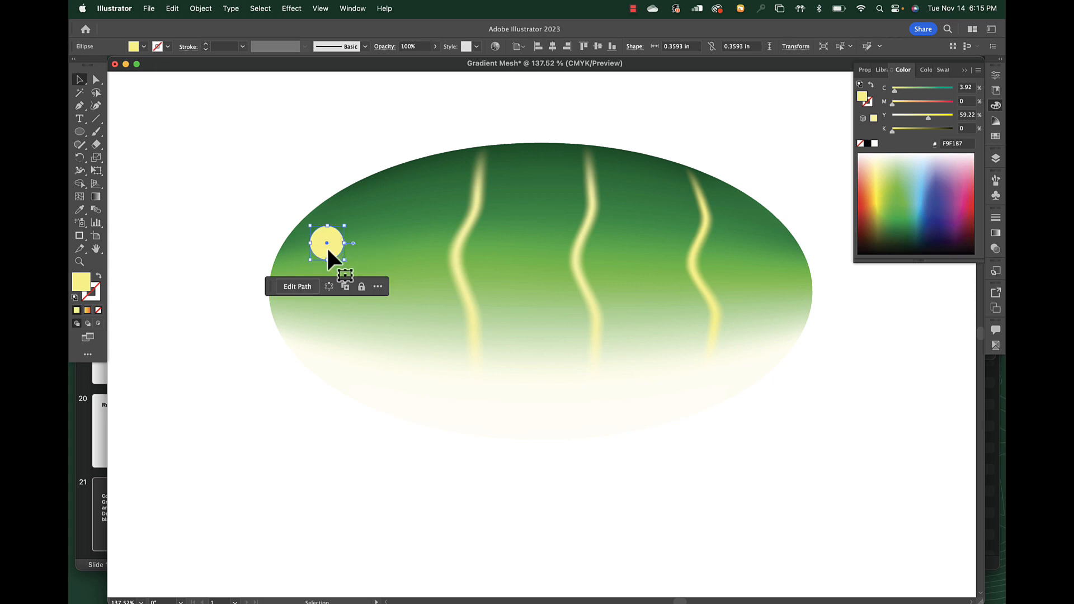
Step: Draw a concentric circle about 0.2 in across inside the yellow circle and fill it with black
{"action": "scroll", "coordinate": [327, 246], "scroll_direction": "up", "scroll_amount": 5}
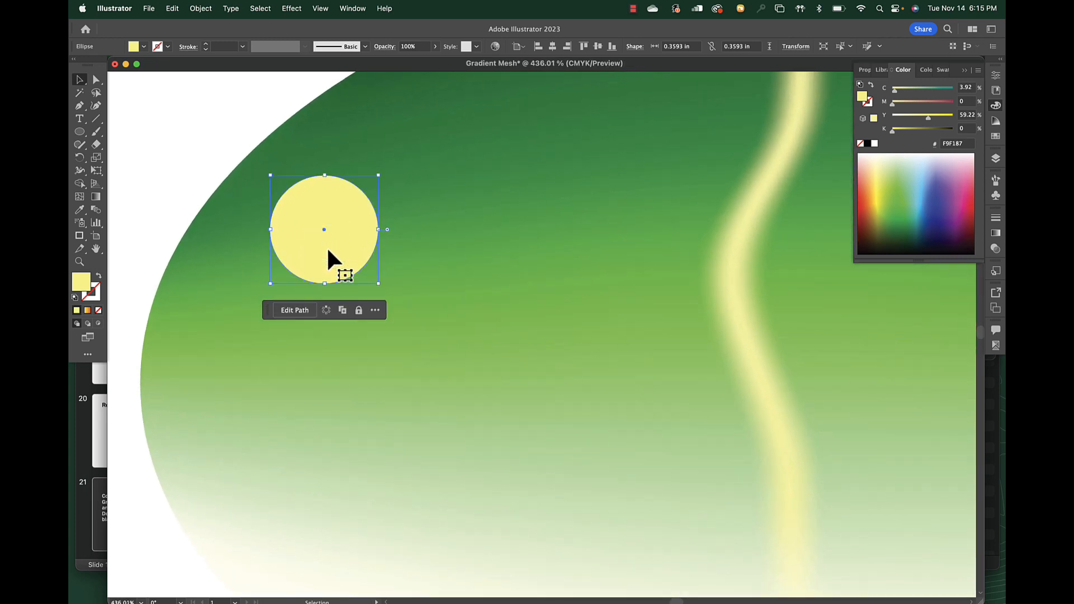
{"action": "key", "text": "l"}
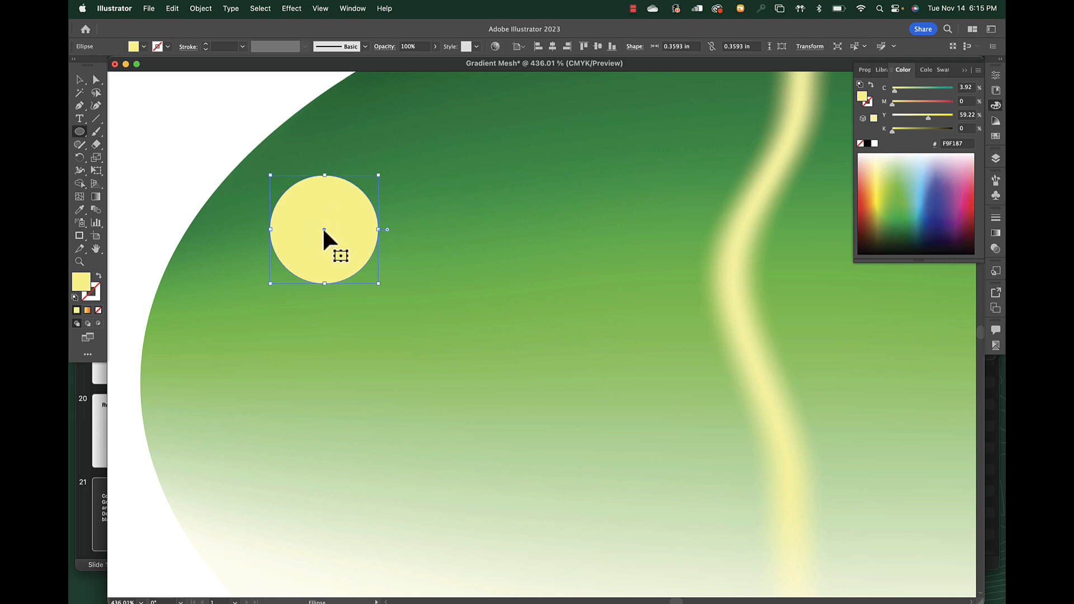
{"action": "left_click_drag", "start_coordinate": [323, 229], "coordinate": [354, 230]}
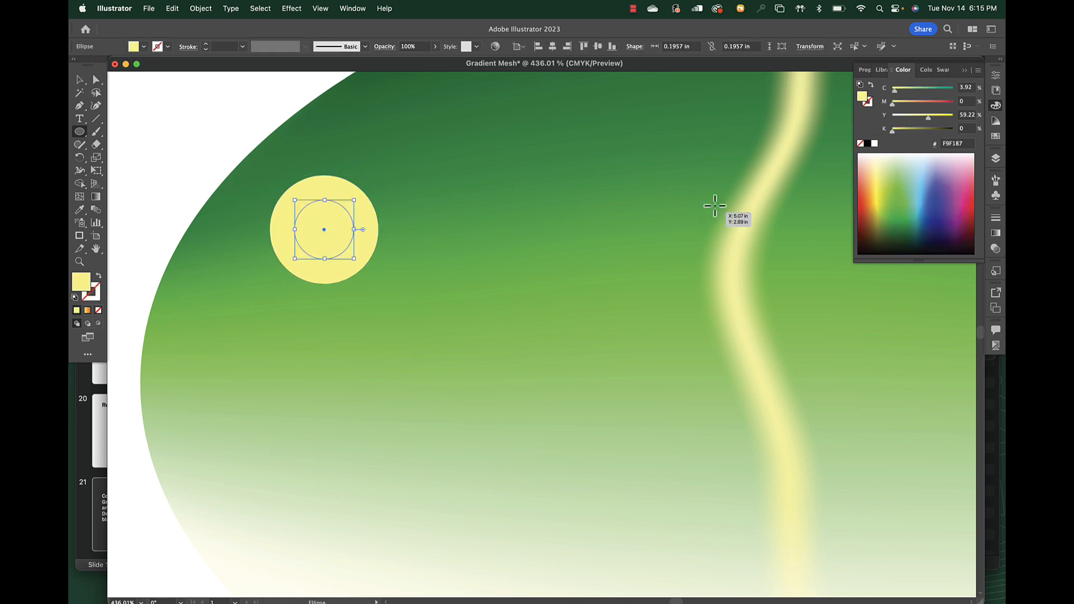
{"action": "left_click", "coordinate": [868, 144]}
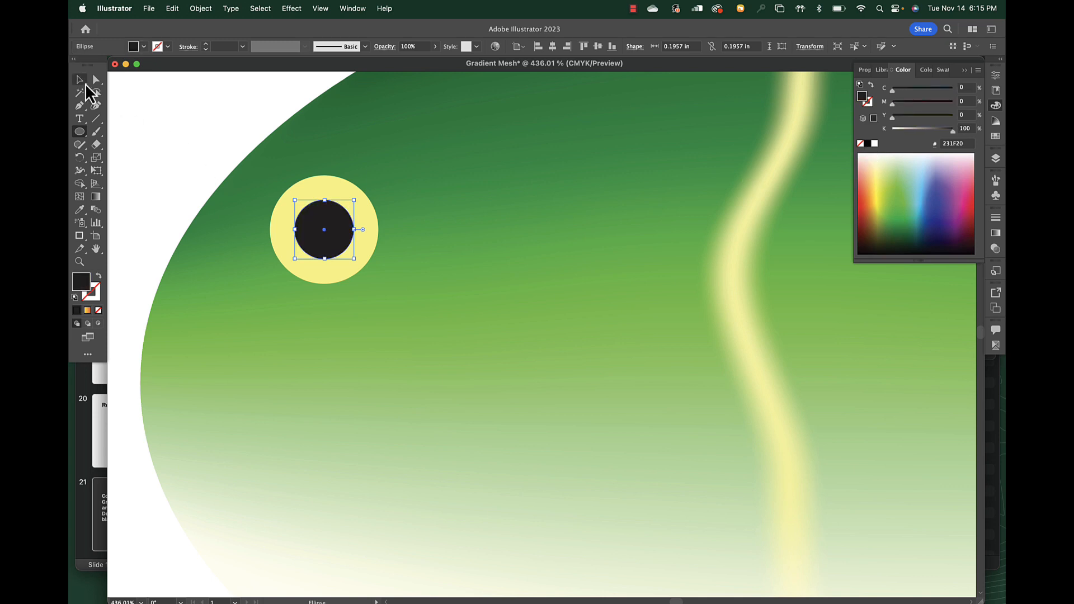
Step: Fill the outer yellow circle of the eye with the blue gradient swatch and make the gradient radial
{"action": "left_click", "coordinate": [81, 80]}
{"action": "left_click", "coordinate": [340, 192]}
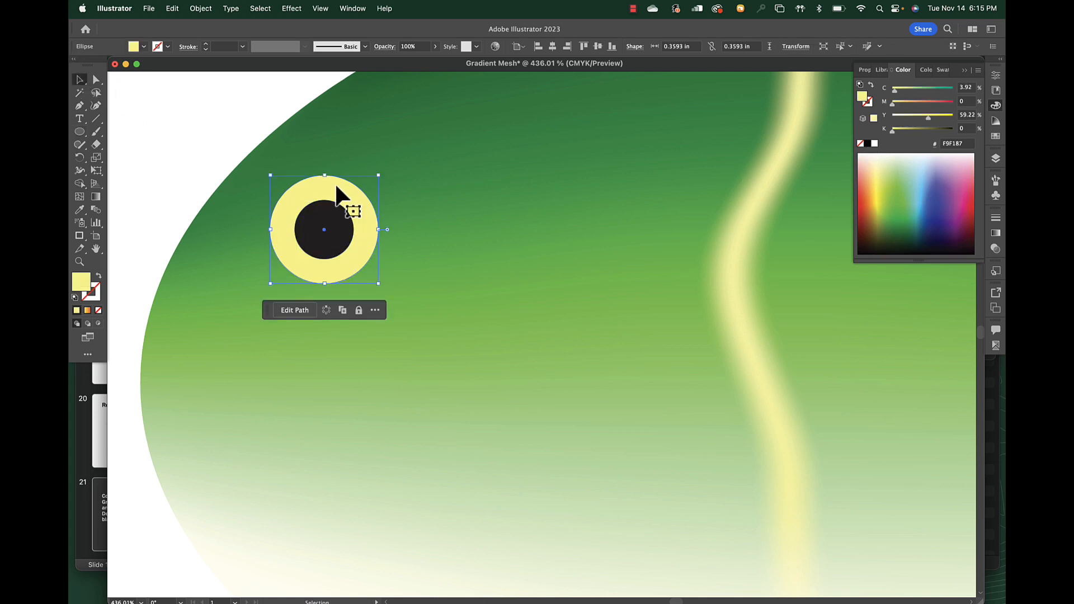
{"action": "left_click", "coordinate": [996, 136]}
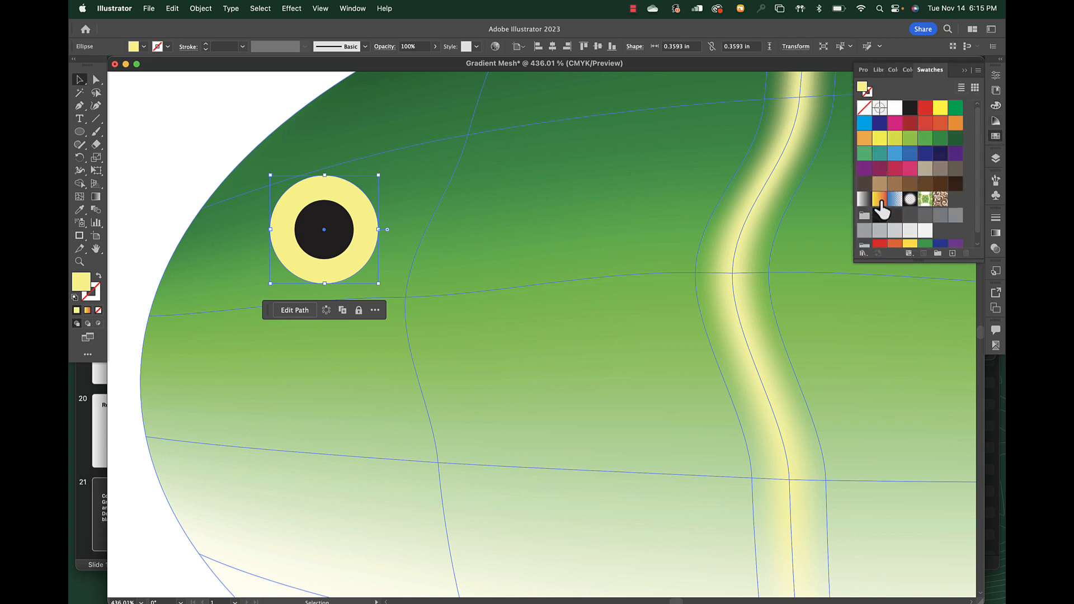
{"action": "left_click", "coordinate": [895, 199]}
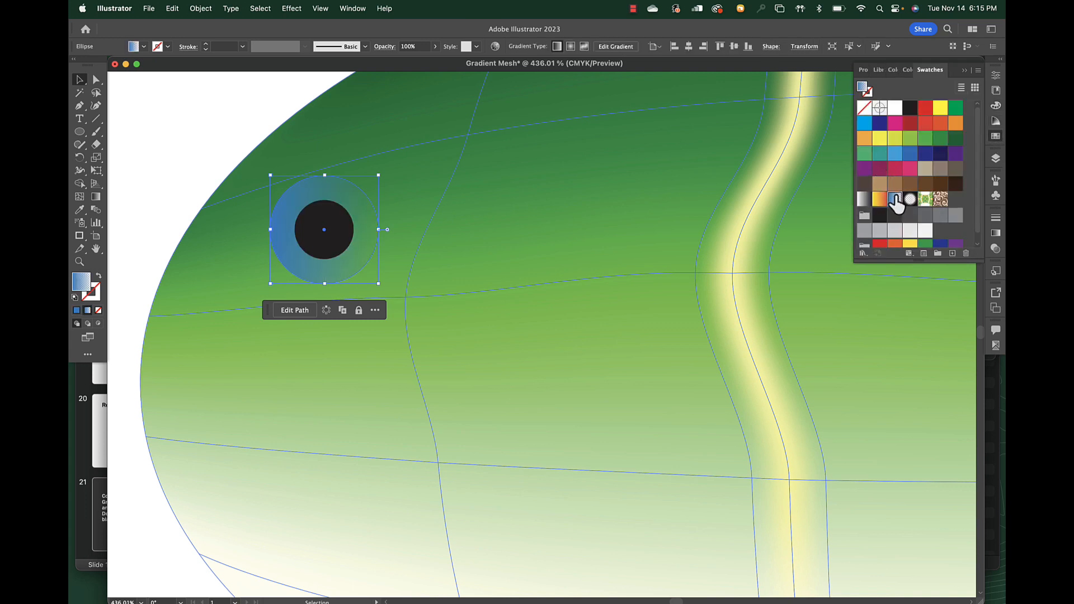
{"action": "key", "text": "g"}
{"action": "left_click", "coordinate": [408, 46]}
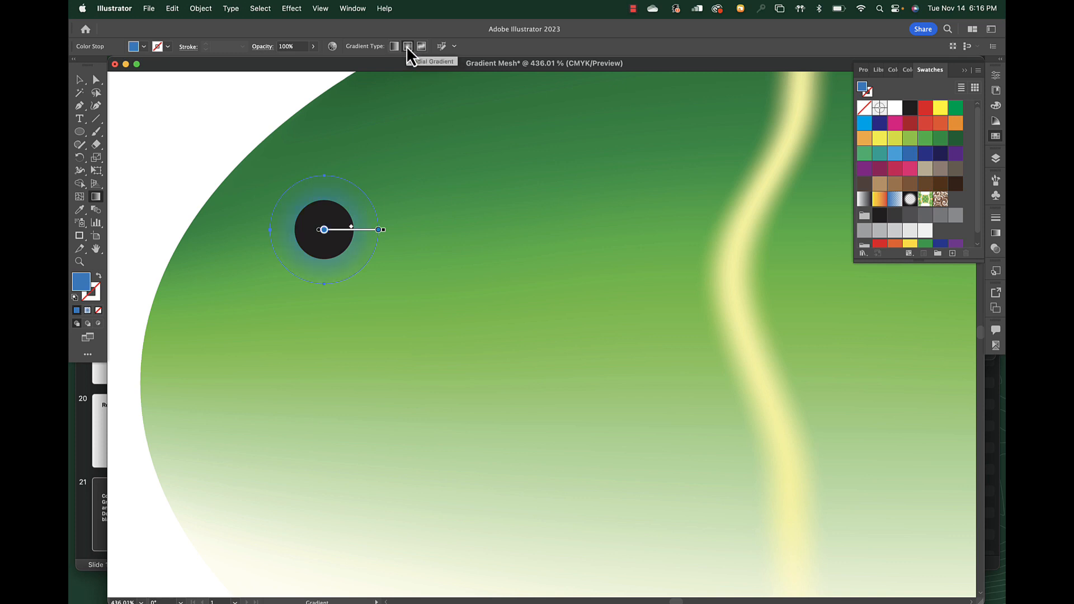
Step: Reverse the eye's radial gradient to put the blue at the outer rim, and deselect the eye
{"action": "left_click", "coordinate": [995, 233]}
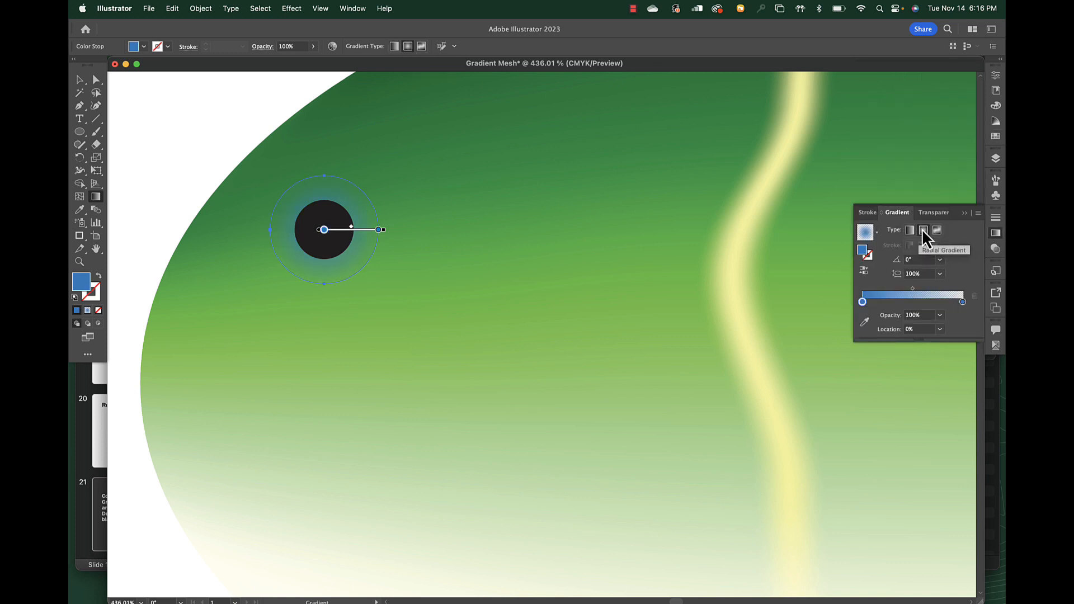
{"action": "left_click", "coordinate": [864, 271]}
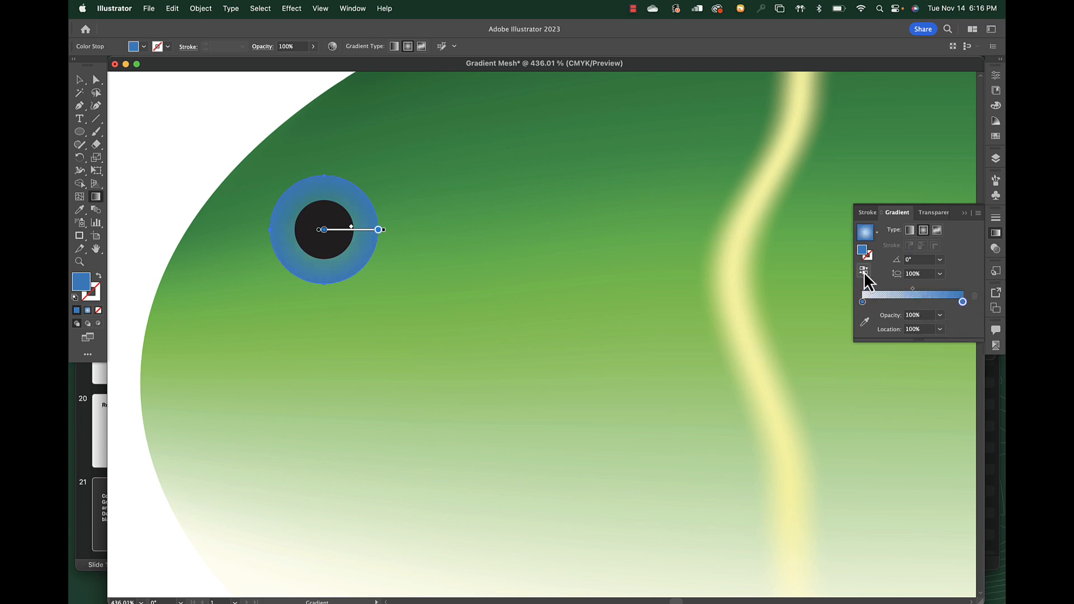
{"action": "left_click", "coordinate": [78, 81]}
{"action": "left_click", "coordinate": [180, 110]}
Step: Select the striped body together with its eye and move them towards the left side of the artboard
{"action": "scroll", "coordinate": [226, 178], "scroll_direction": "down", "scroll_amount": 5}
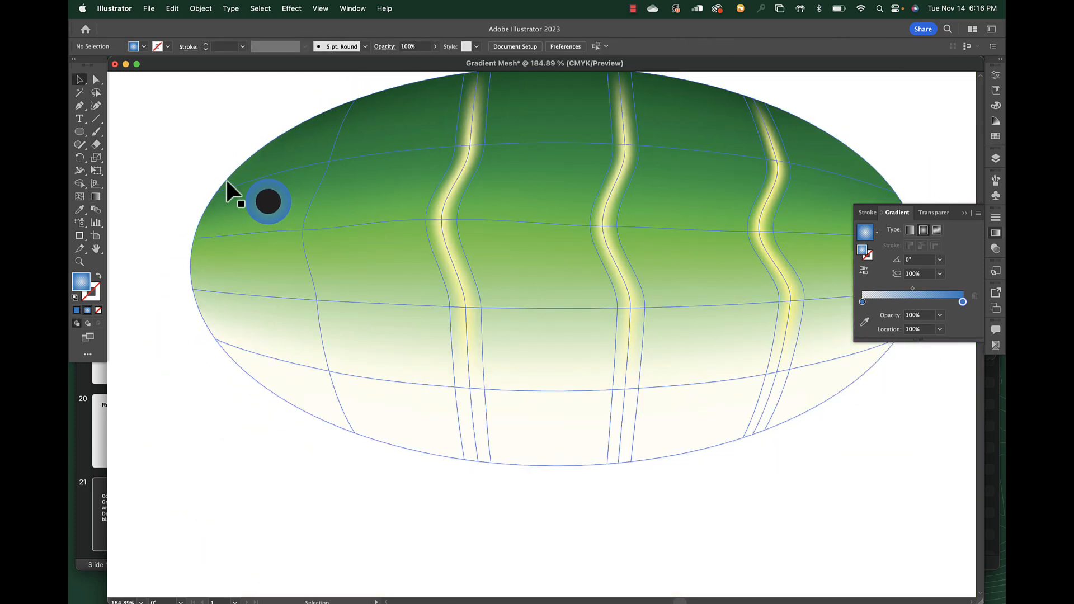
{"action": "scroll", "coordinate": [226, 178], "scroll_direction": "up", "scroll_amount": 3}
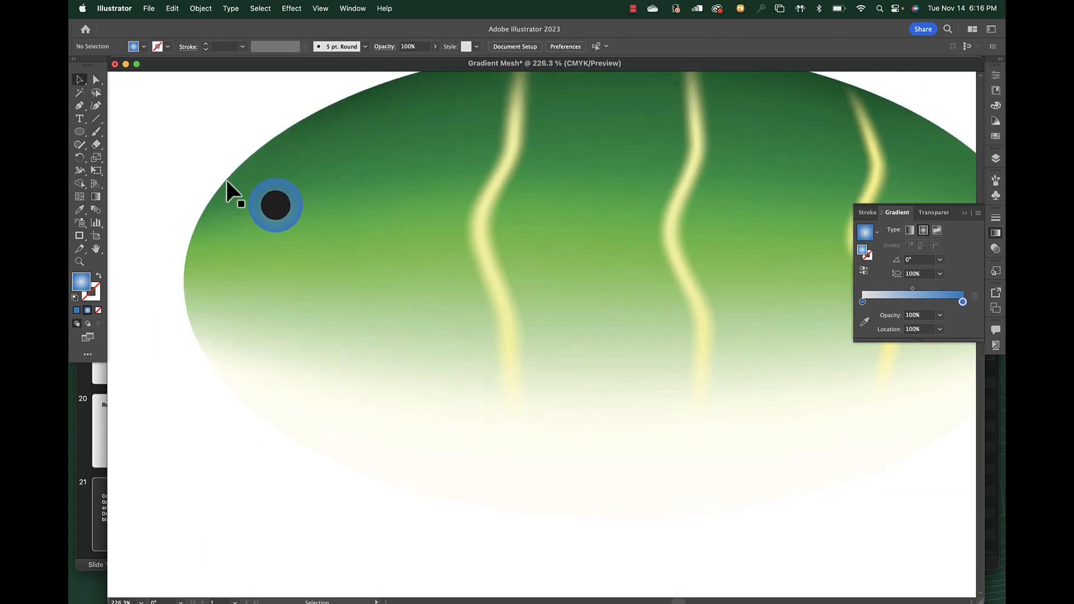
{"action": "scroll", "coordinate": [226, 178], "scroll_direction": "down", "scroll_amount": 3}
{"action": "scroll", "coordinate": [226, 178], "scroll_direction": "down", "scroll_amount": 3}
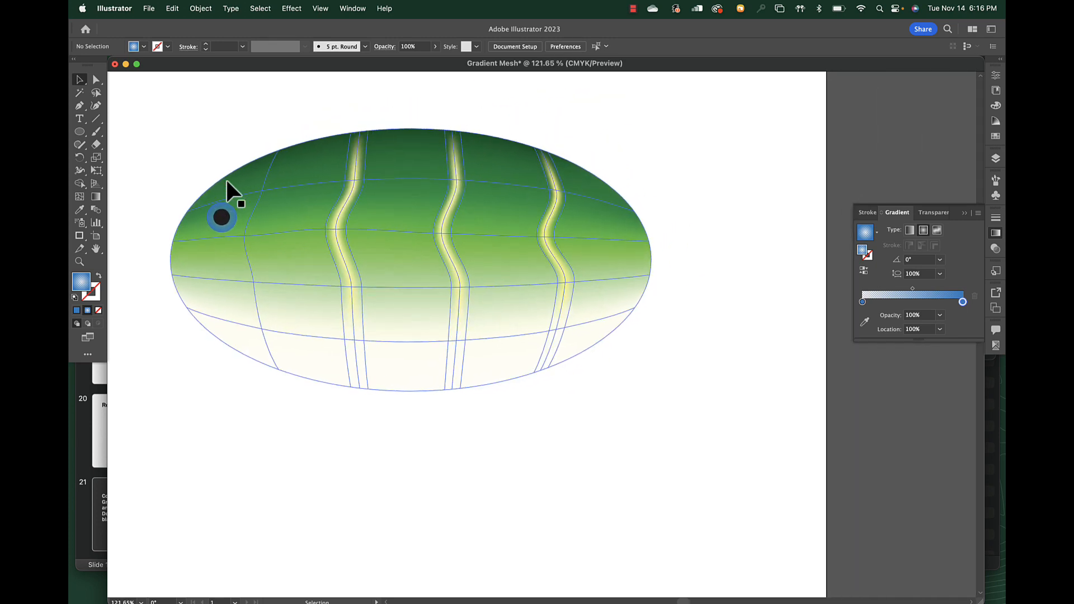
{"action": "scroll", "coordinate": [226, 178], "scroll_direction": "up", "scroll_amount": 1}
{"action": "scroll", "coordinate": [226, 178], "scroll_direction": "right", "scroll_amount": 1}
{"action": "key", "text": "super+0"}
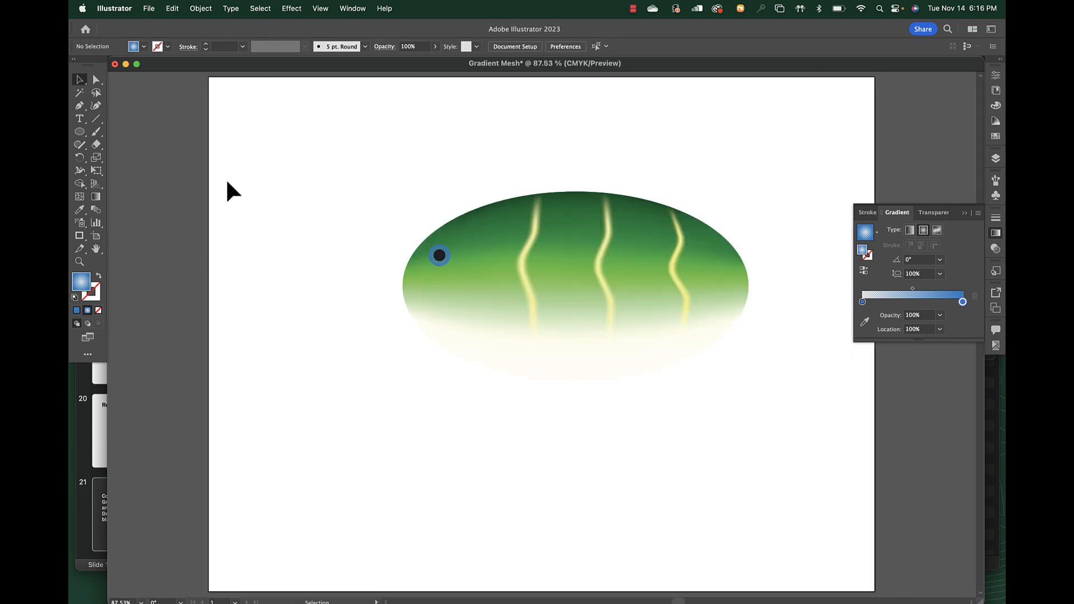
{"action": "left_click_drag", "start_coordinate": [360, 180], "coordinate": [786, 408]}
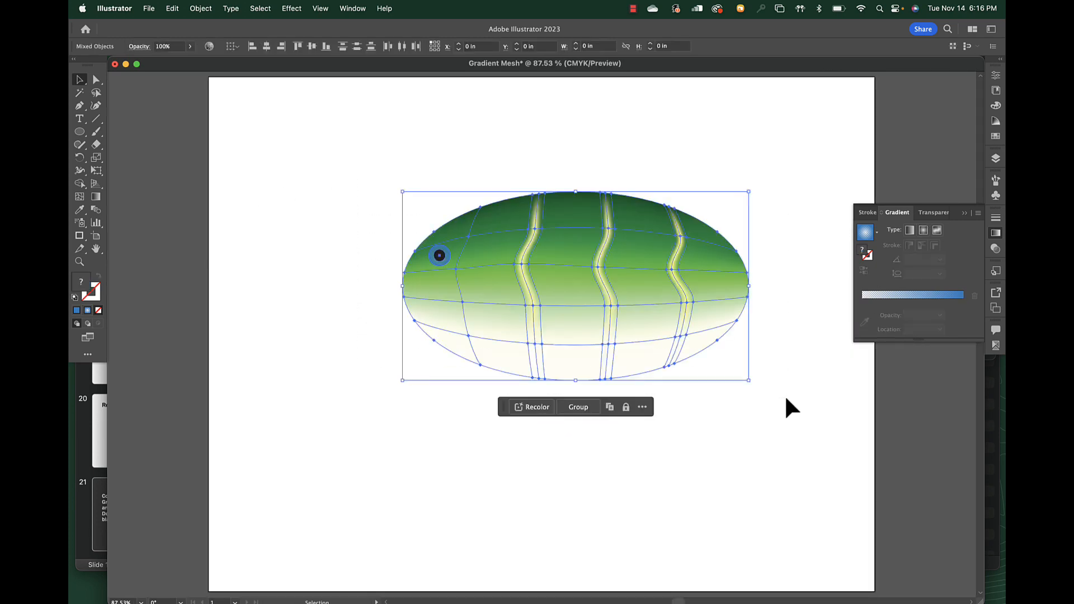
{"action": "left_click_drag", "start_coordinate": [715, 283], "coordinate": [579, 282]}
{"action": "left_click", "coordinate": [563, 127]}
Step: Pull the mesh points at the top end of the first stripe slightly down to reshape the upper outline
{"action": "left_click", "coordinate": [431, 171], "text": "super"}
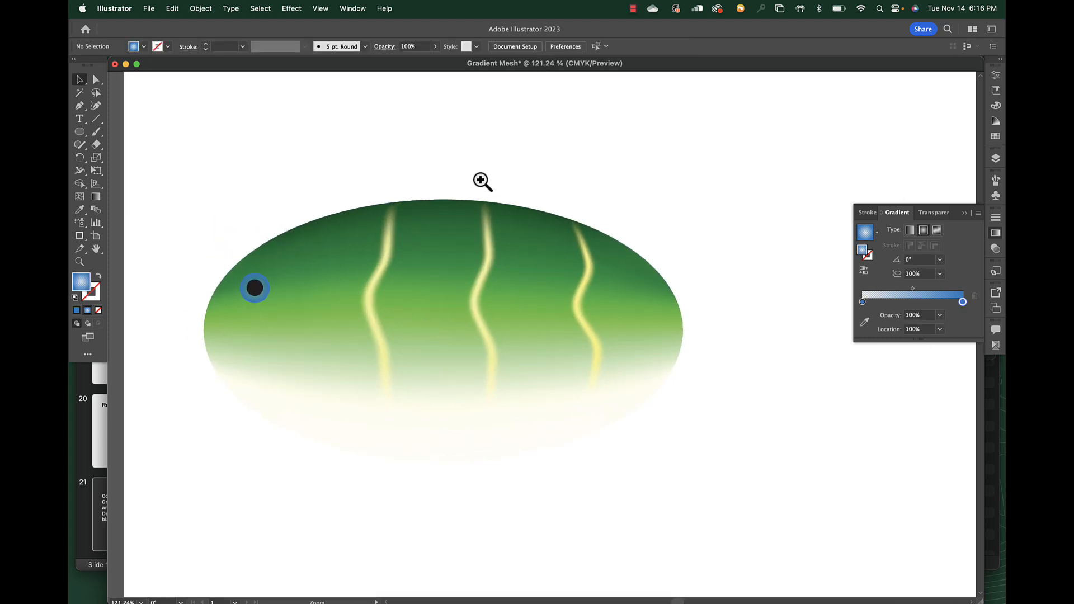
{"action": "left_click", "coordinate": [387, 214]}
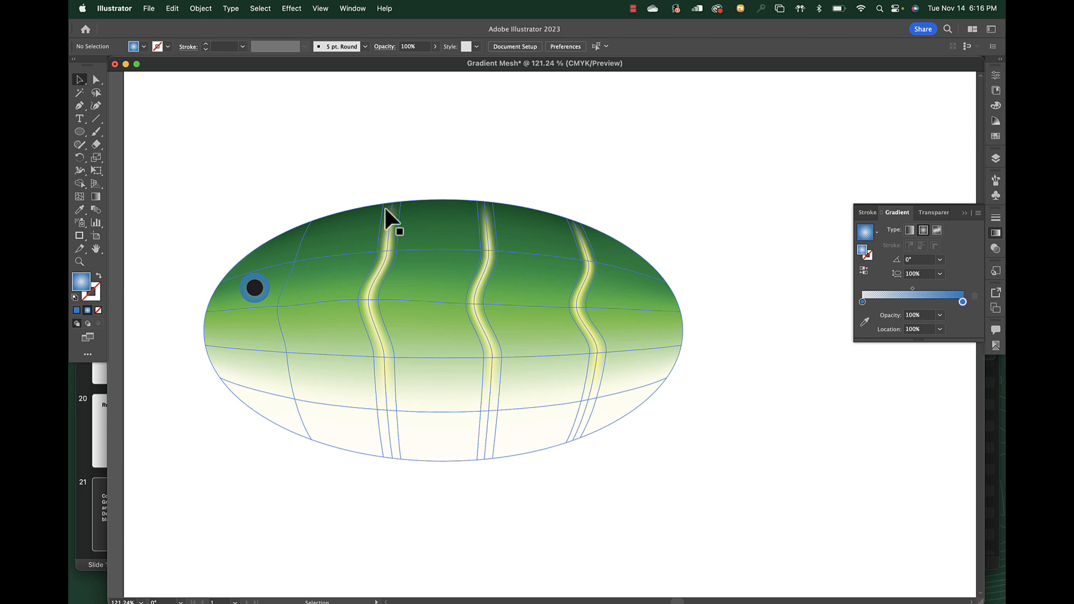
{"action": "key", "text": "a"}
{"action": "left_click", "coordinate": [335, 196]}
{"action": "left_click", "coordinate": [451, 216]}
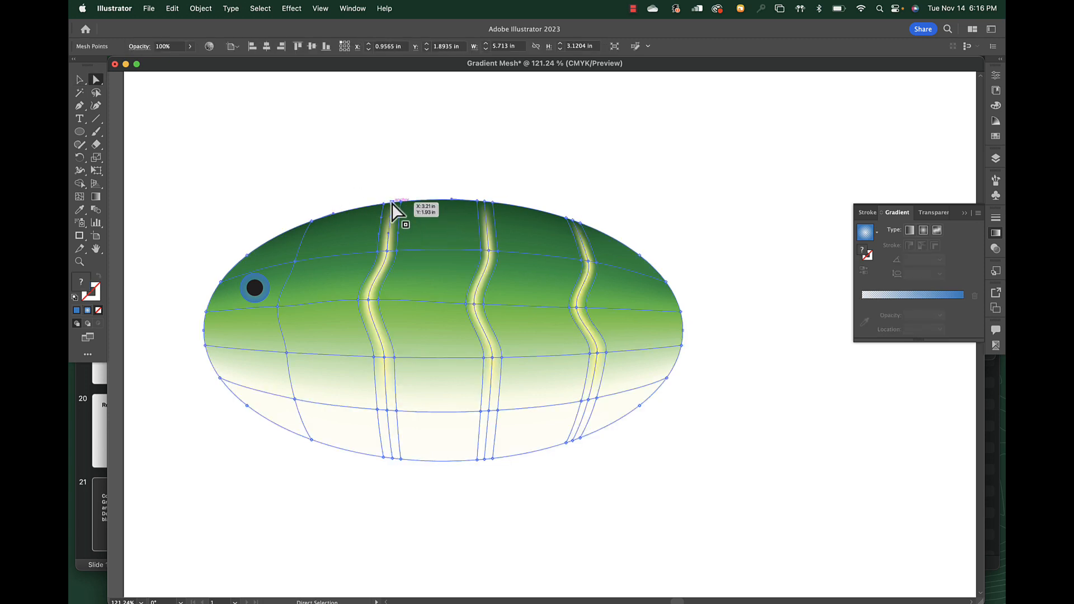
{"action": "left_click_drag", "start_coordinate": [392, 207], "coordinate": [392, 218]}
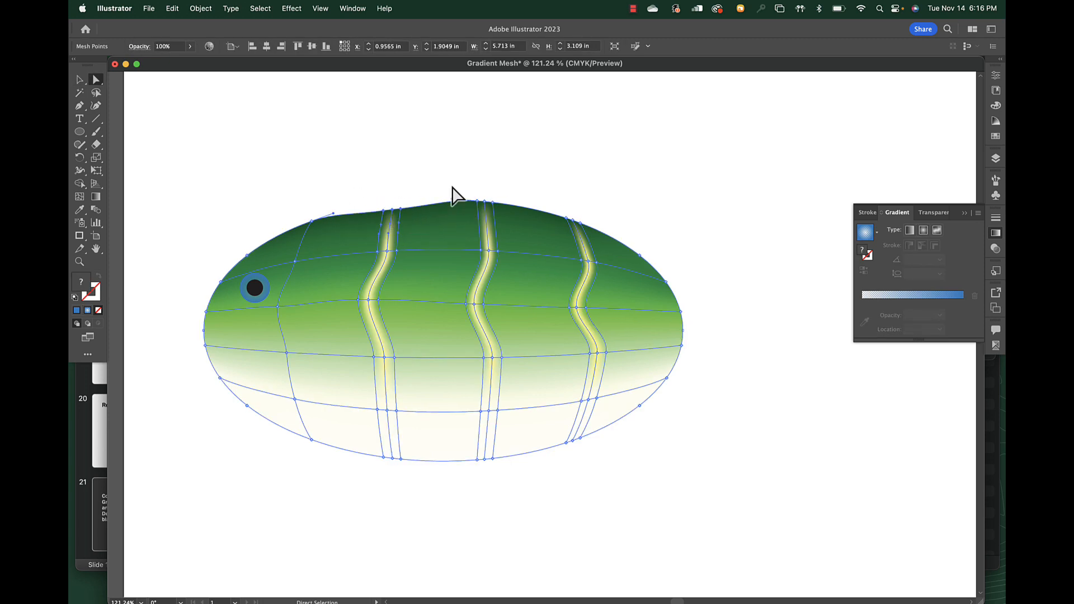
Step: Try to nudge the second stripe's top mesh points down using a keyboard increment of 1 in
{"action": "left_click_drag", "start_coordinate": [492, 202], "coordinate": [489, 210]}
{"action": "key", "text": "super+k"}
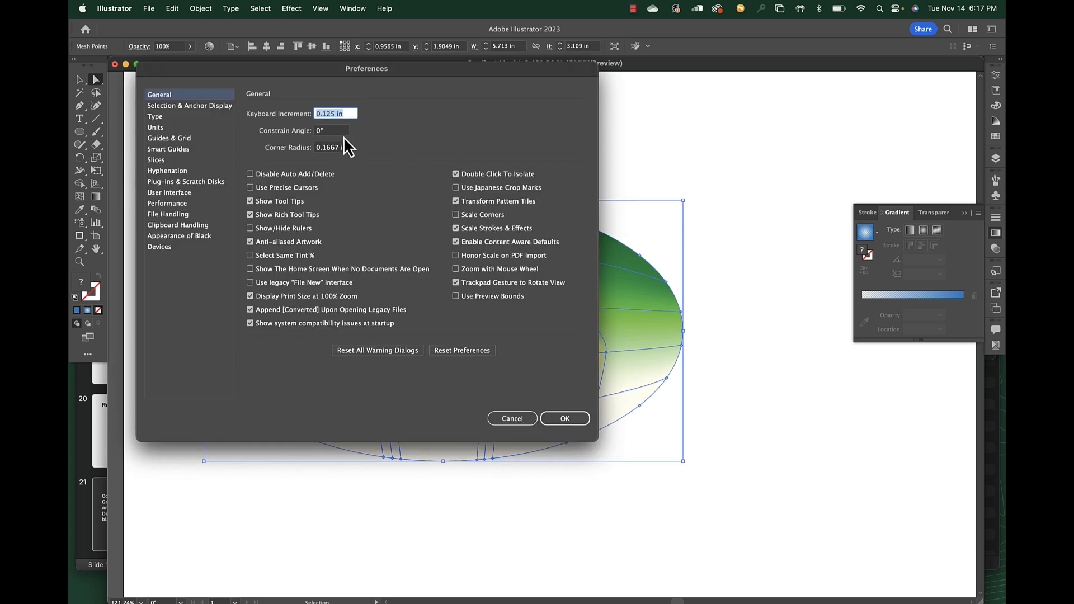
{"action": "key", "text": "Return"}
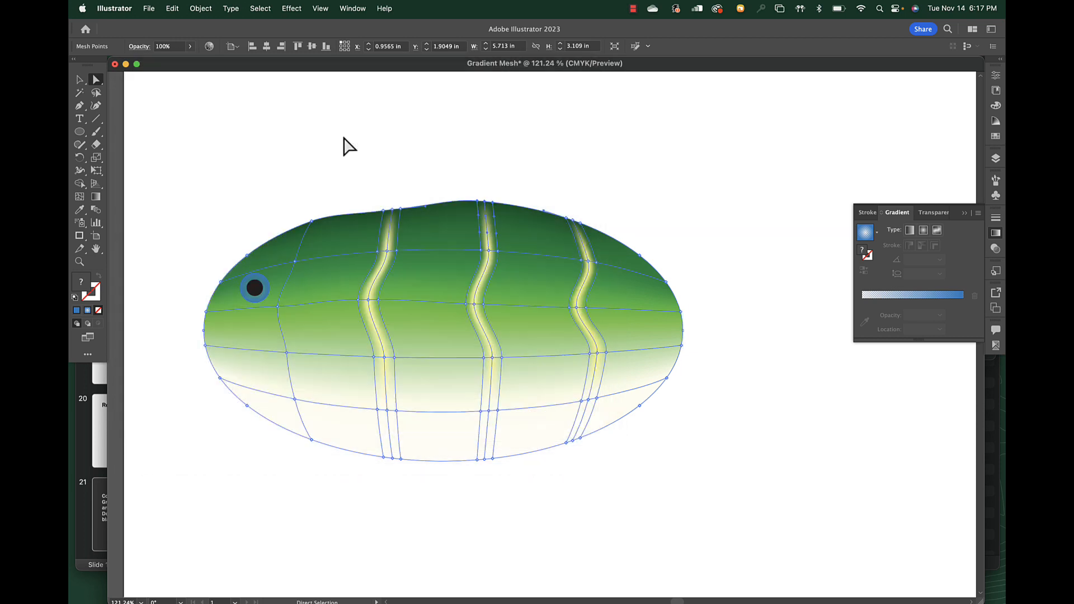
{"action": "key", "text": "Down"}
{"action": "key", "text": "Down"}
{"action": "key", "text": "Down"}
{"action": "key", "text": "Up"}
{"action": "key", "text": "Up"}
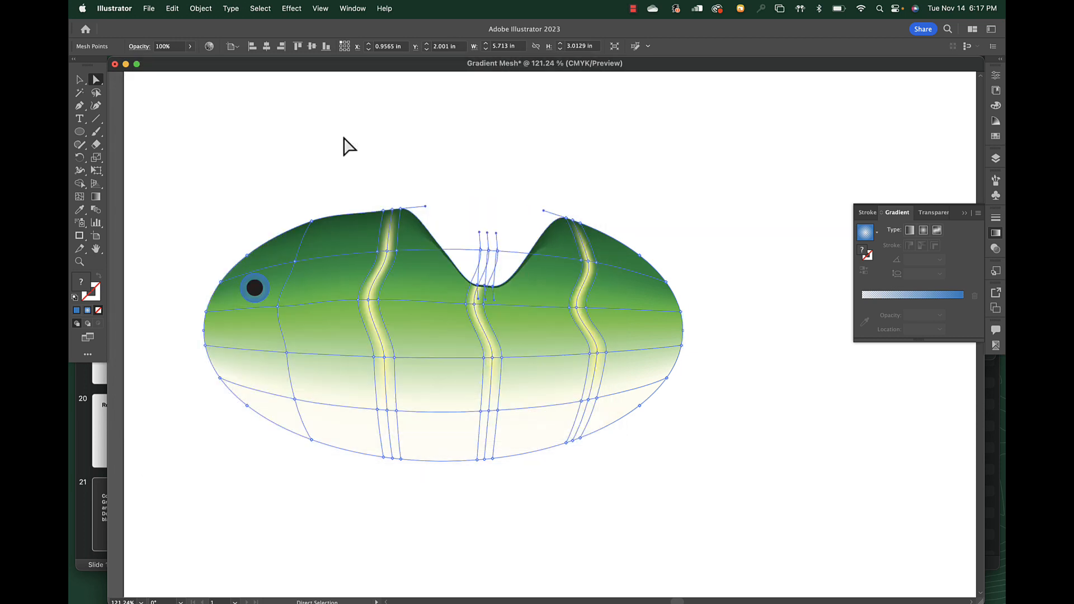
{"action": "key", "text": "Up"}
Step: Set a much smaller keyboard increment and nudge the second stripe's top mesh points slightly down
{"action": "key", "text": "super+k"}
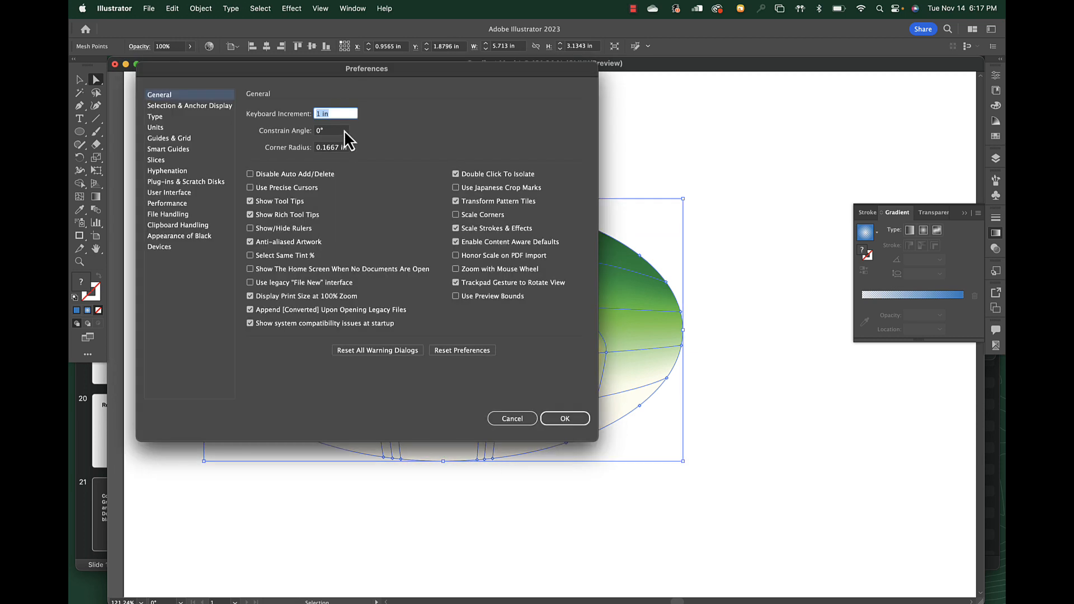
{"action": "type", "text": ".0"}
{"action": "key", "text": "Return"}
{"action": "key", "text": "Down"}
{"action": "key", "text": "Down"}
{"action": "key", "text": "Down"}
{"action": "key", "text": "Down"}
{"action": "key", "text": "Down"}
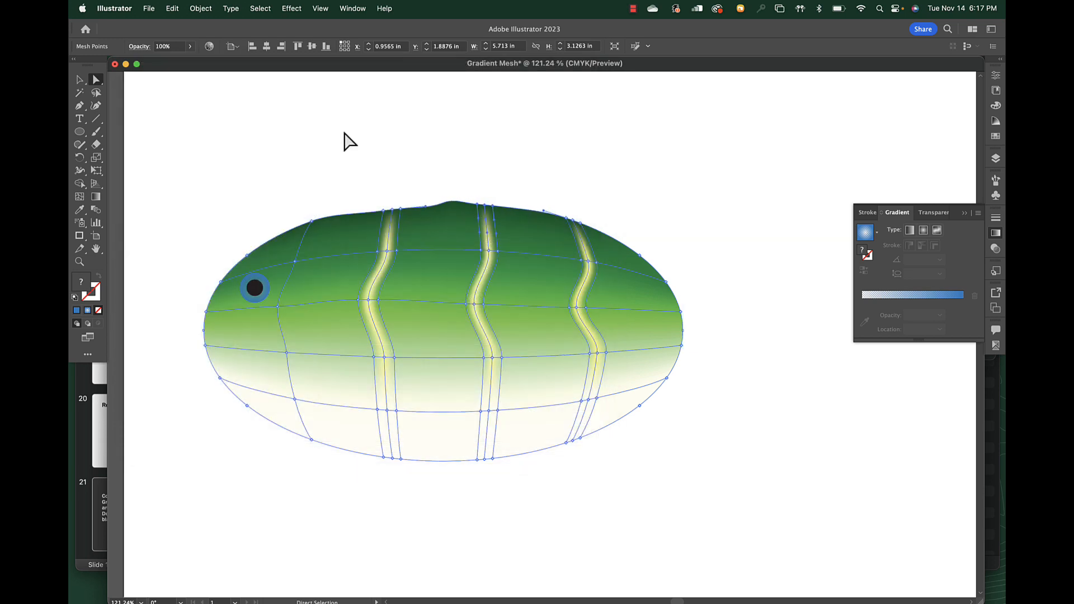
Step: Smooth the bump between the first two stripes and lower the third stripe's top mesh points, adjusting the outline beside them
{"action": "left_click", "coordinate": [452, 204]}
{"action": "left_click_drag", "start_coordinate": [571, 223], "coordinate": [576, 226]}
{"action": "left_click", "coordinate": [594, 227]}
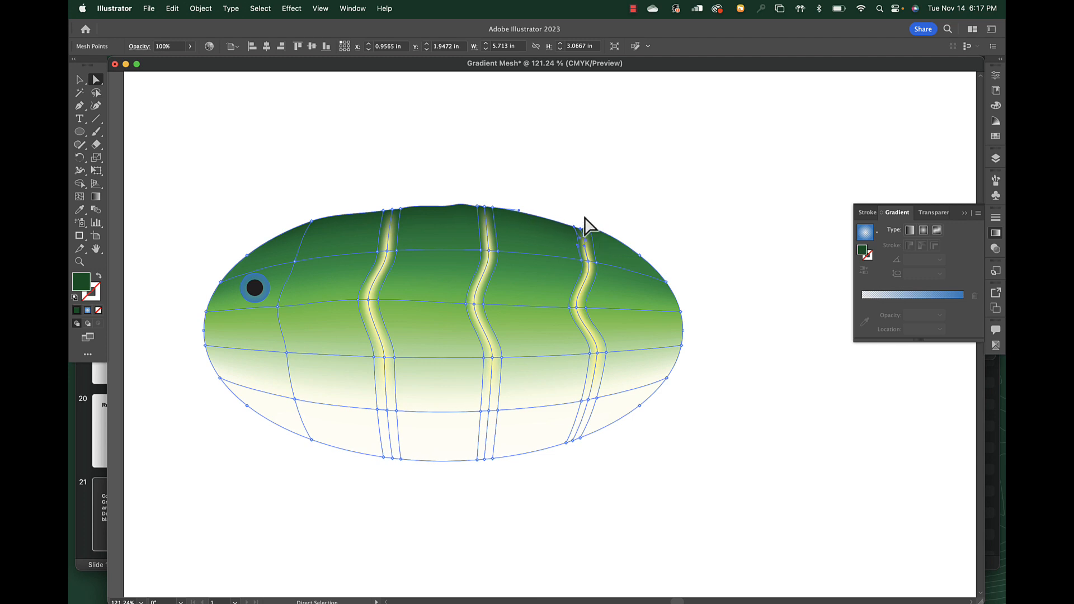
{"action": "left_click", "coordinate": [595, 235]}
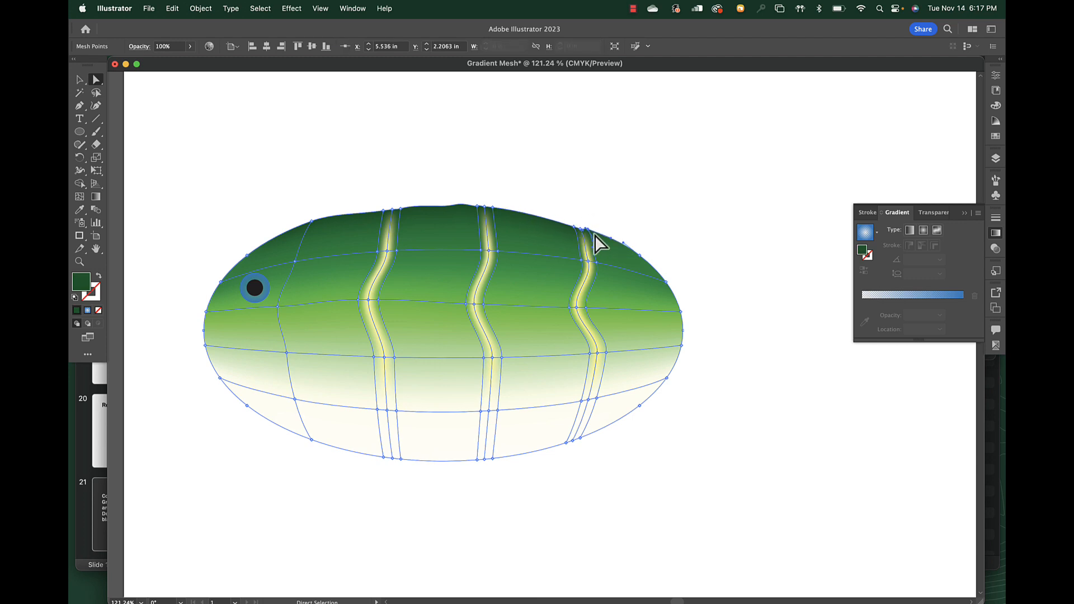
{"action": "left_click", "coordinate": [611, 197]}
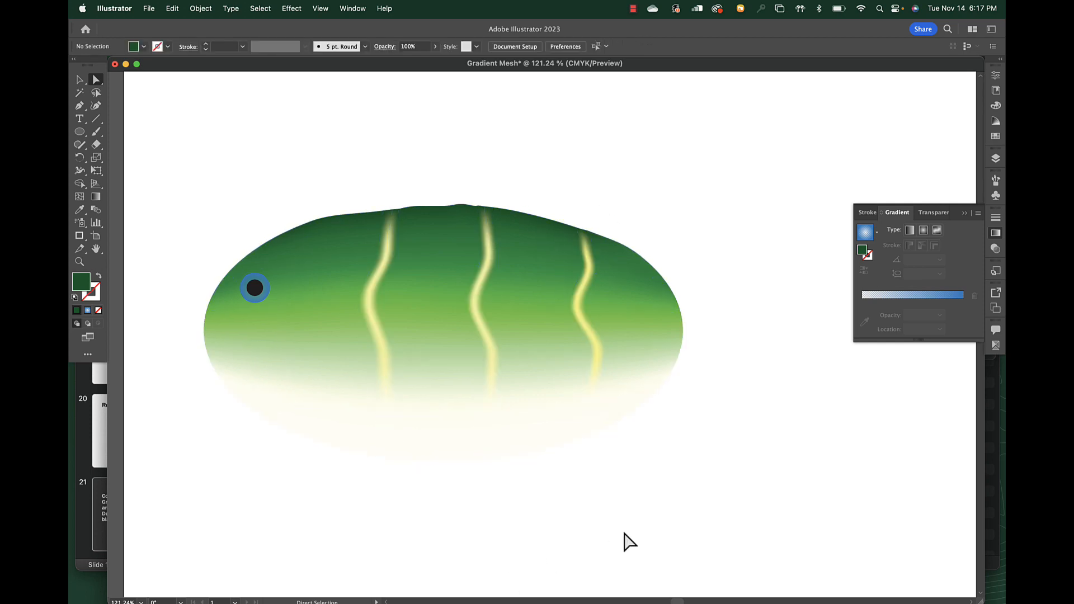
Step: Draw a closed dark green forked tail shape with the Pen tool, overlapping the rear end of the fish body
{"action": "key", "text": "super+0"}
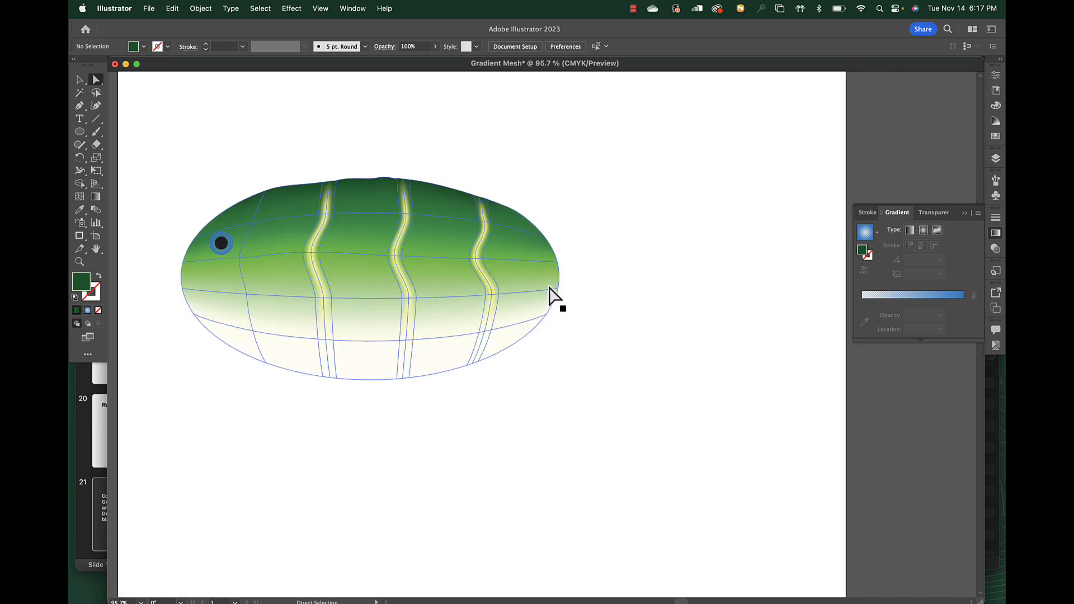
{"action": "key", "text": "p"}
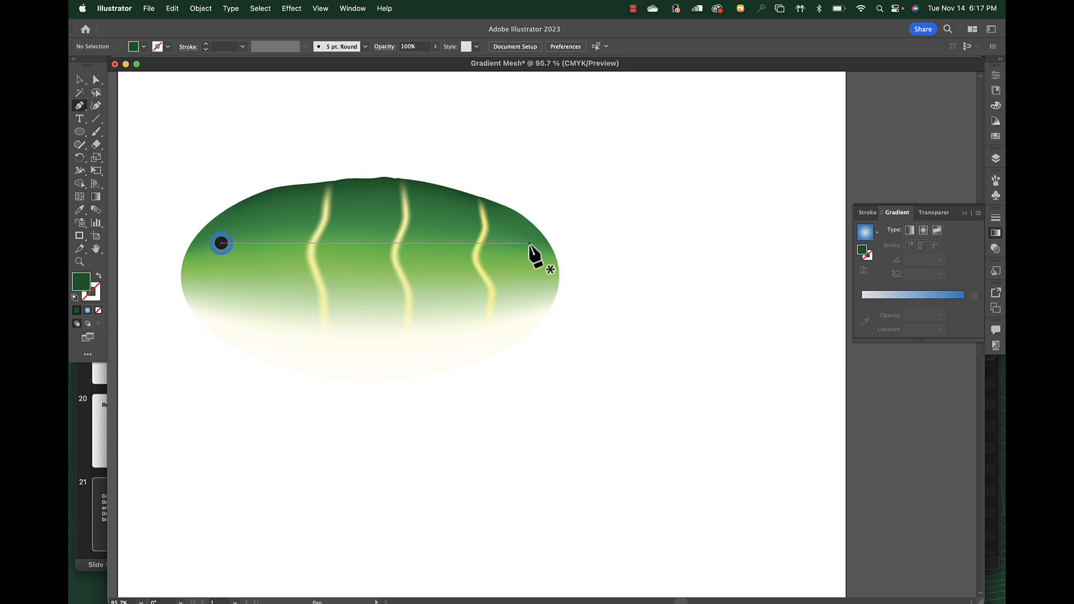
{"action": "left_click", "coordinate": [530, 243]}
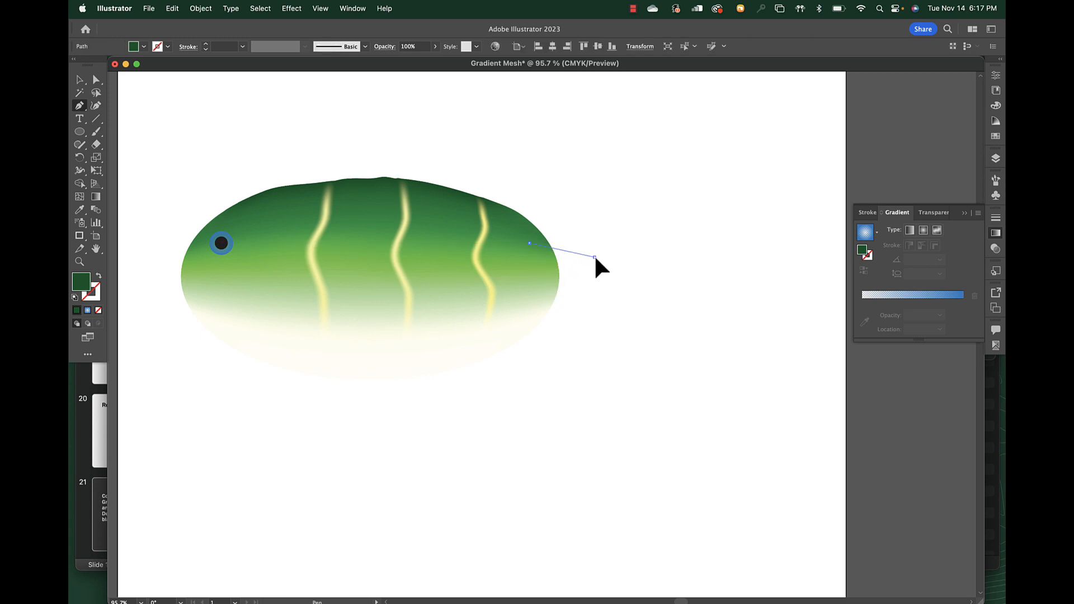
{"action": "left_click_drag", "start_coordinate": [595, 256], "coordinate": [622, 256]}
{"action": "left_click", "coordinate": [687, 189]}
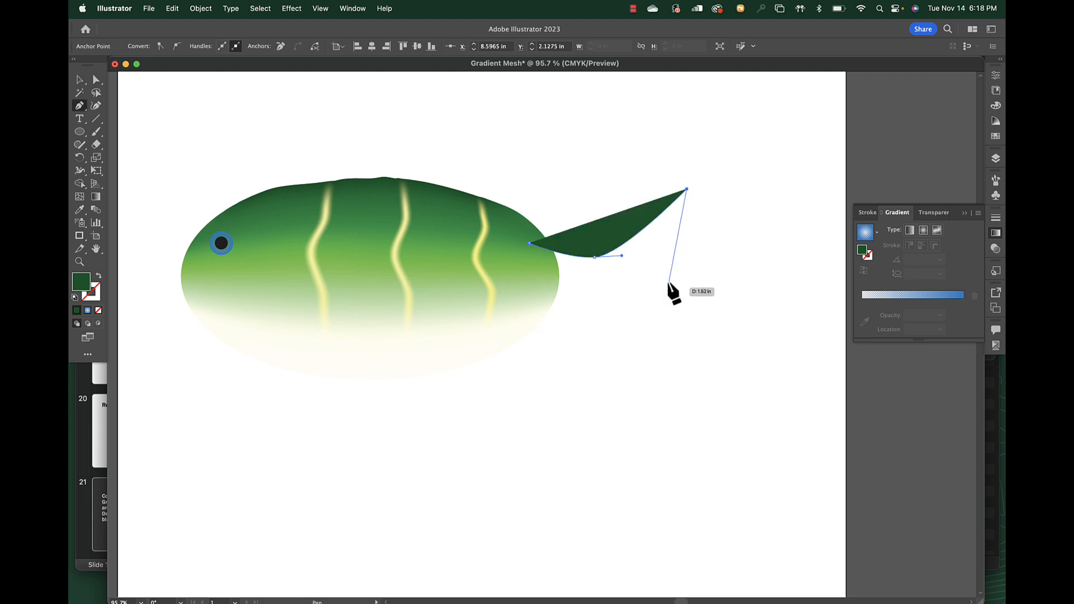
{"action": "left_click_drag", "start_coordinate": [659, 286], "coordinate": [659, 314]}
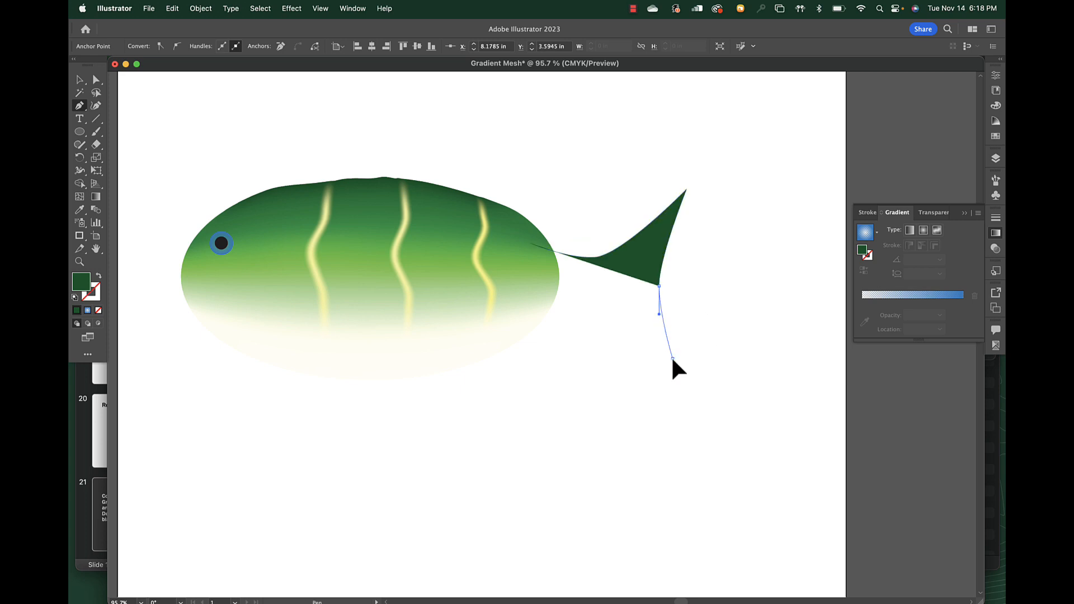
{"action": "left_click", "coordinate": [672, 357]}
{"action": "left_click", "coordinate": [595, 314]}
{"action": "left_click", "coordinate": [529, 313]}
{"action": "left_click", "coordinate": [529, 244]}
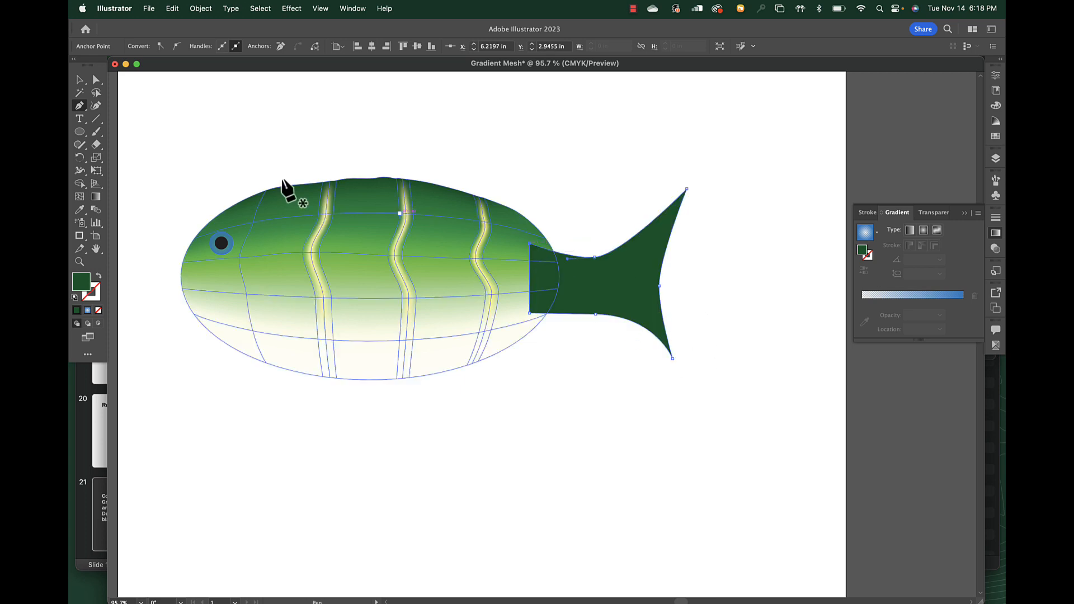
{"action": "left_click", "coordinate": [79, 82]}
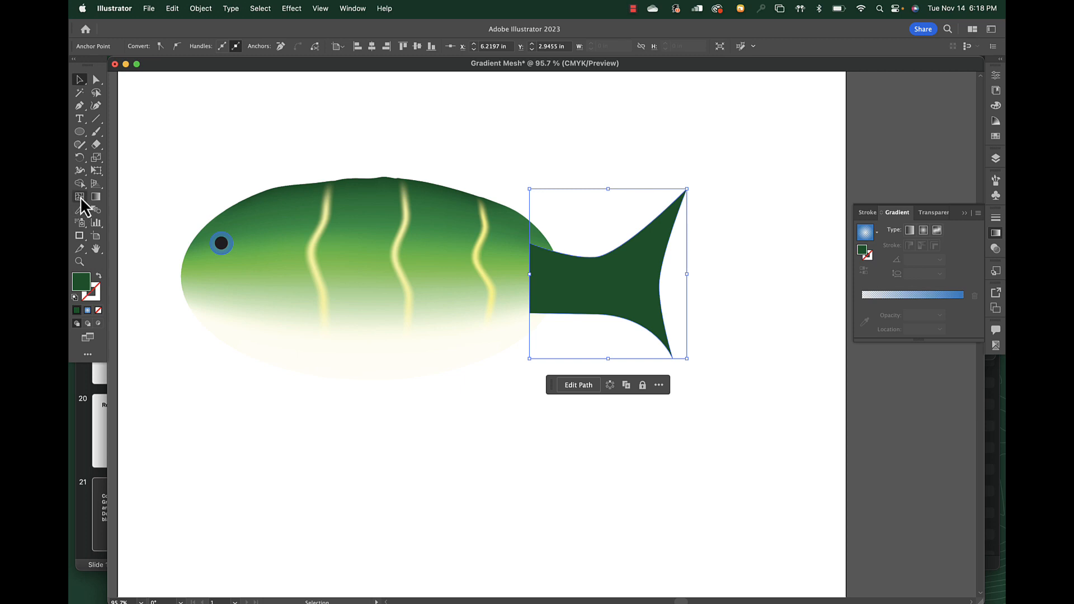
Step: Try placing mesh points by hand across the pen-drawn tail, and undo them to restore the plain path
{"action": "left_click", "coordinate": [201, 8]}
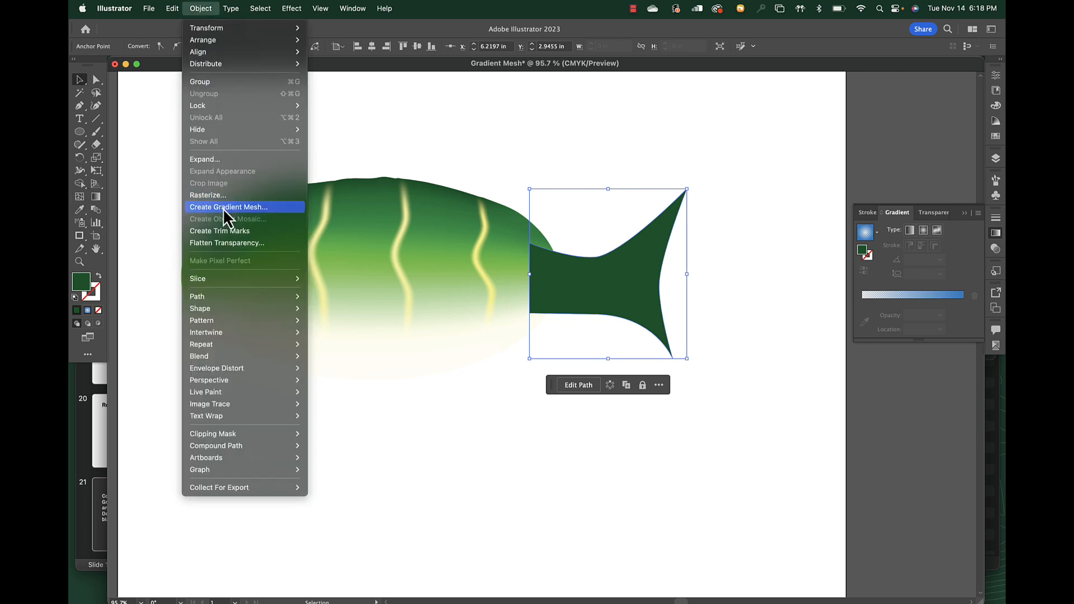
{"action": "key", "text": "Escape"}
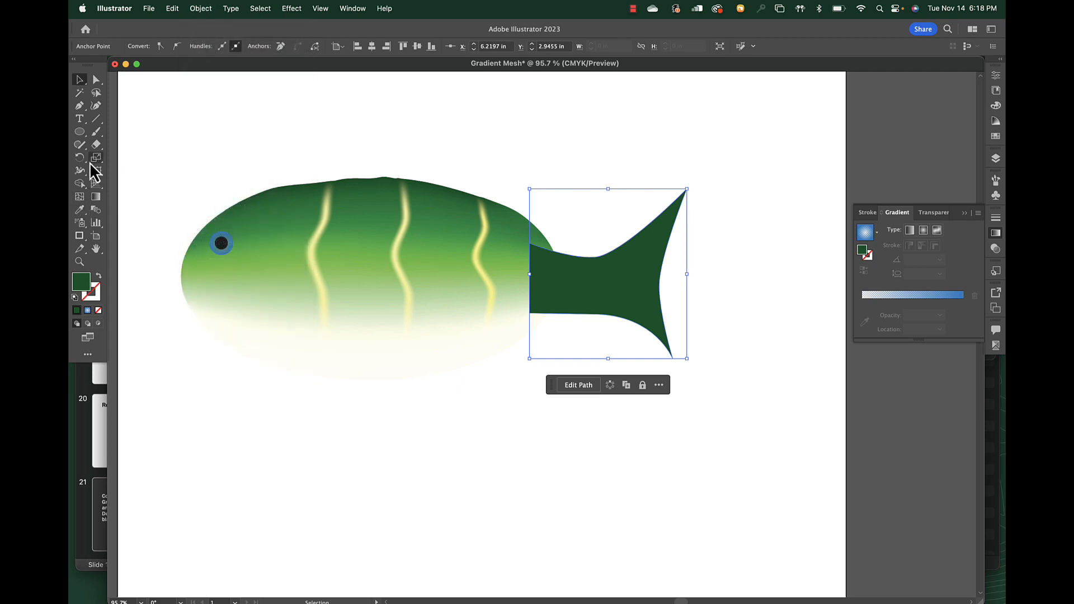
{"action": "left_click", "coordinate": [80, 197]}
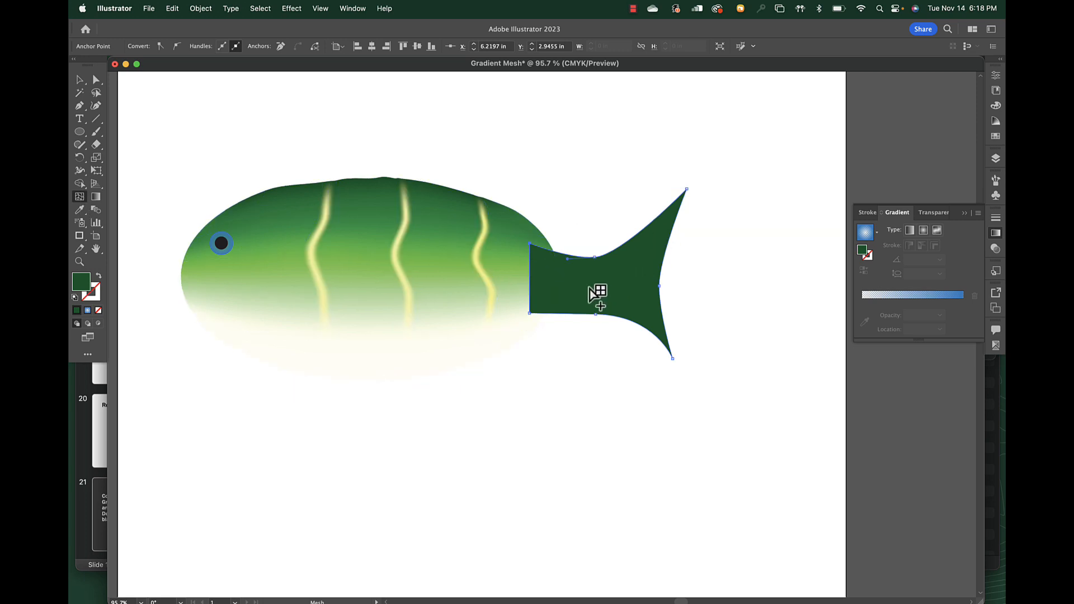
{"action": "left_click", "coordinate": [559, 276]}
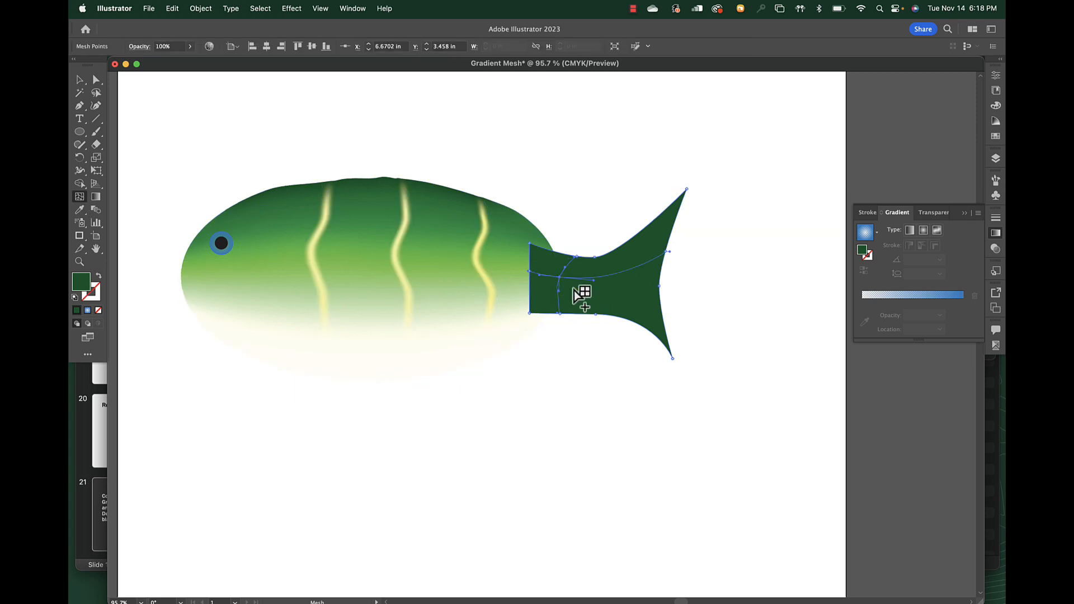
{"action": "left_click", "coordinate": [630, 287]}
{"action": "left_click", "coordinate": [614, 264]}
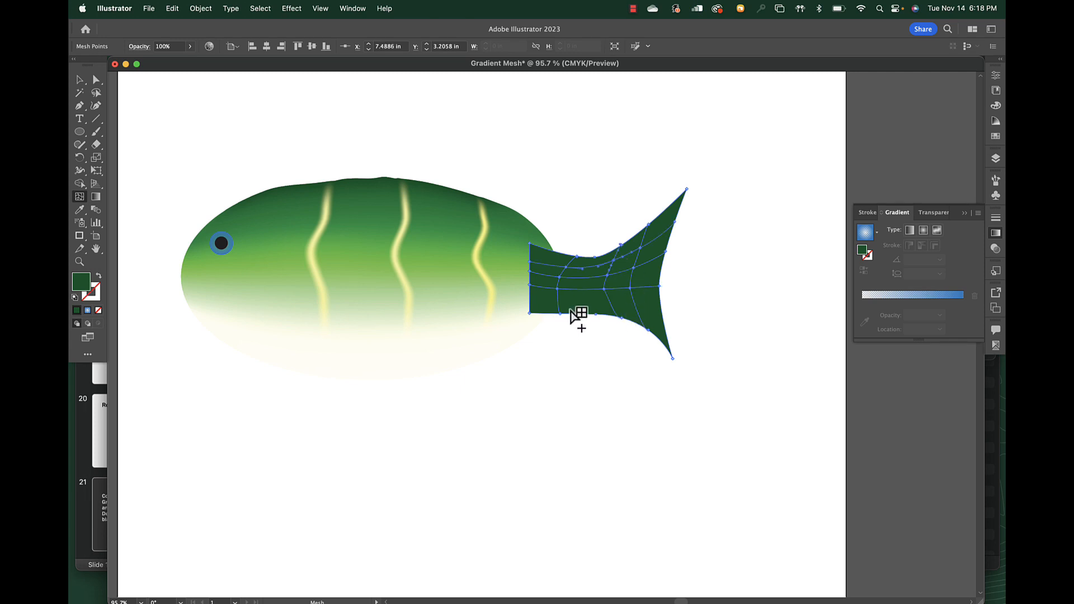
{"action": "left_click", "coordinate": [579, 304]}
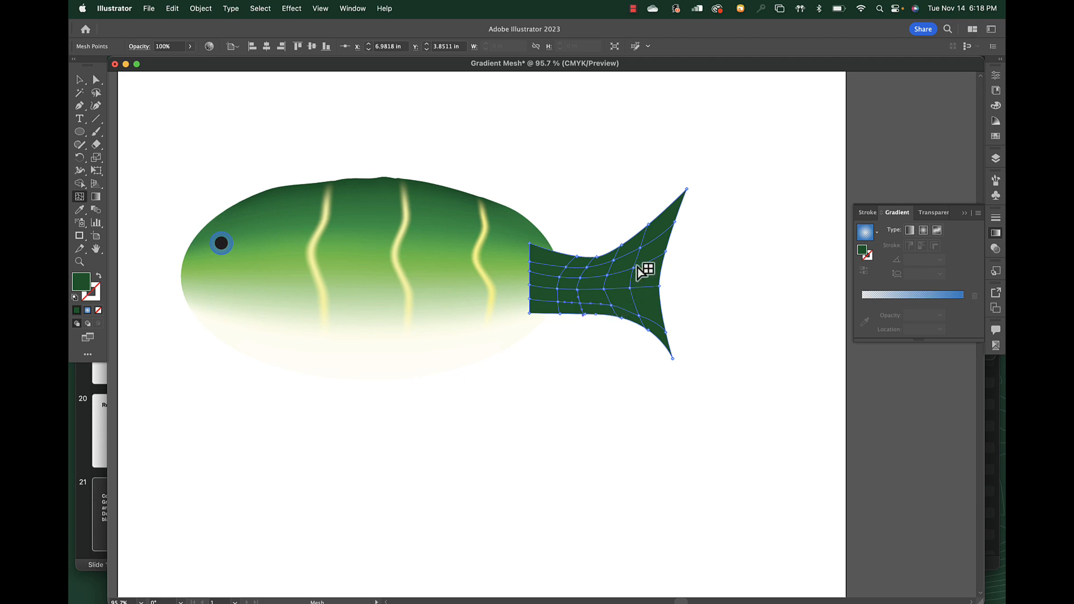
{"action": "key", "text": "ctrl+z"}
{"action": "key", "text": "v"}
{"action": "key", "text": "ctrl+z"}
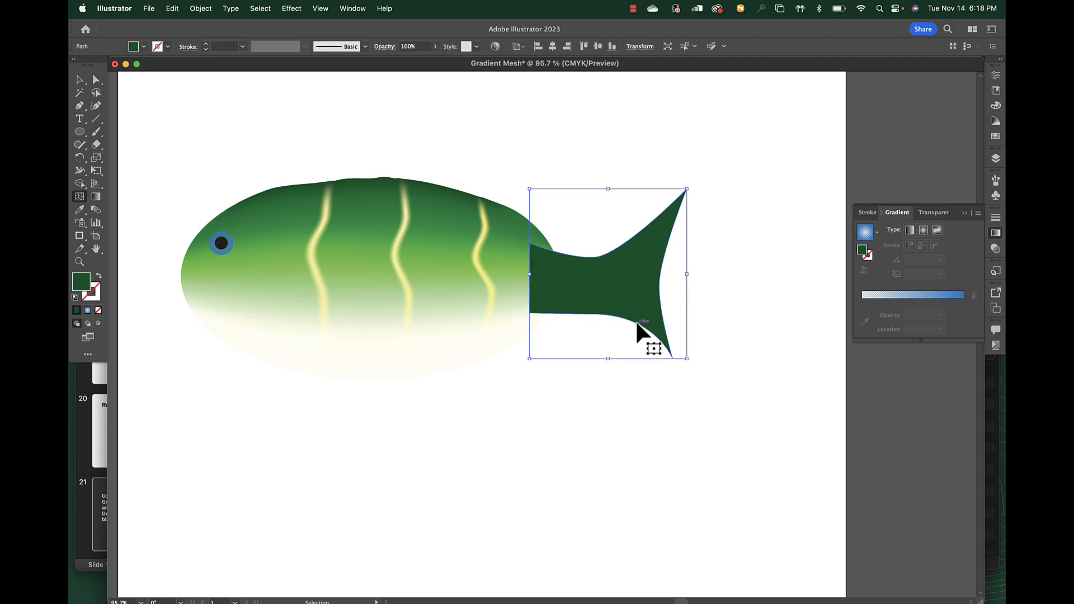
Step: Convert the tail path to a gradient mesh with 5 rows, 5 columns and Flat appearance
{"action": "key", "text": "u"}
{"action": "left_click", "coordinate": [201, 9]}
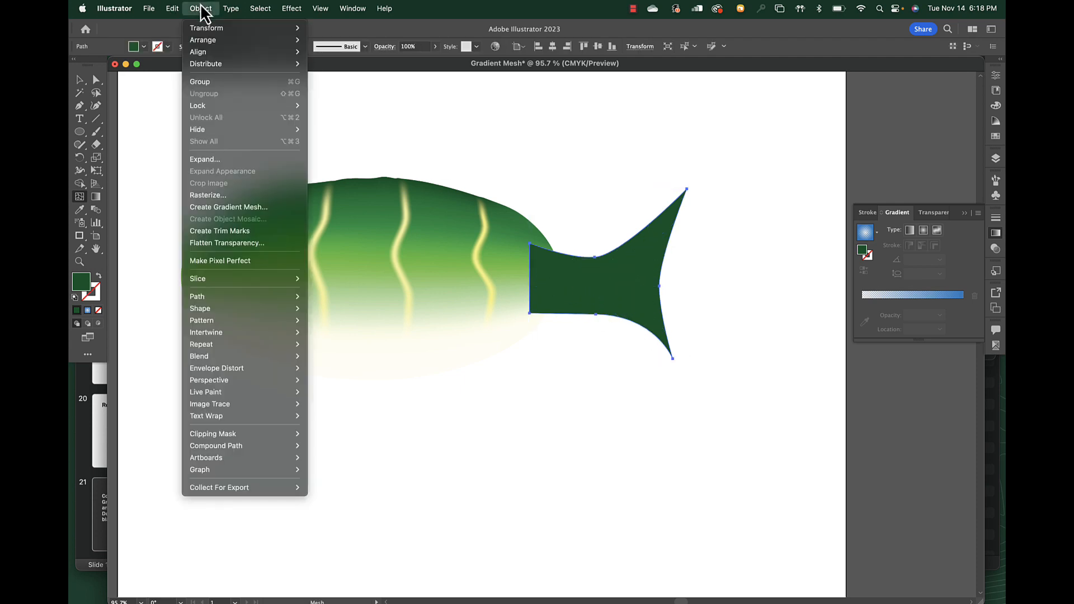
{"action": "left_click", "coordinate": [236, 207]}
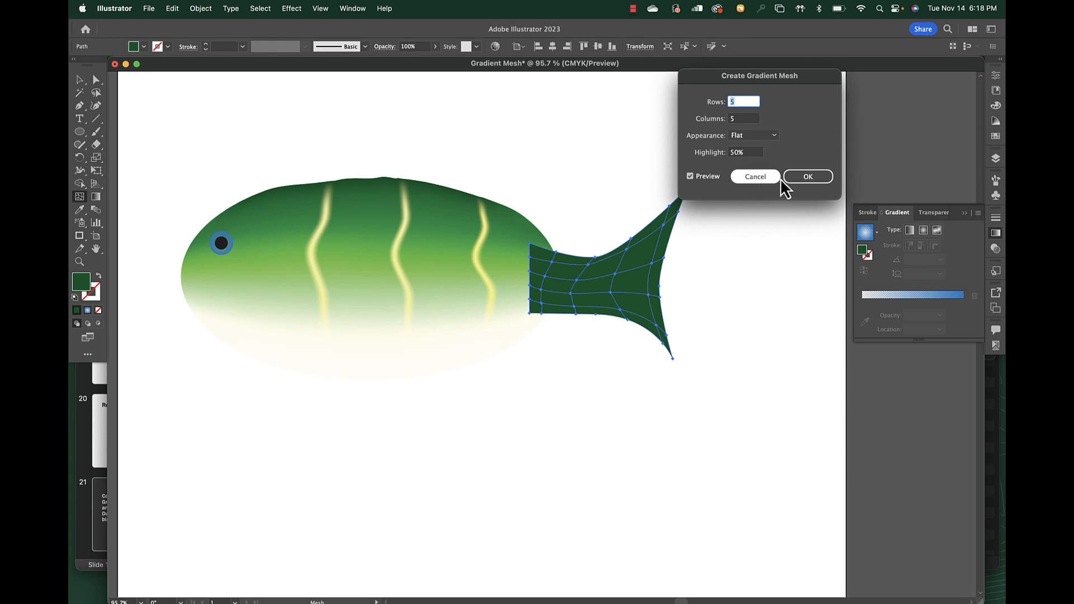
{"action": "left_click", "coordinate": [798, 179]}
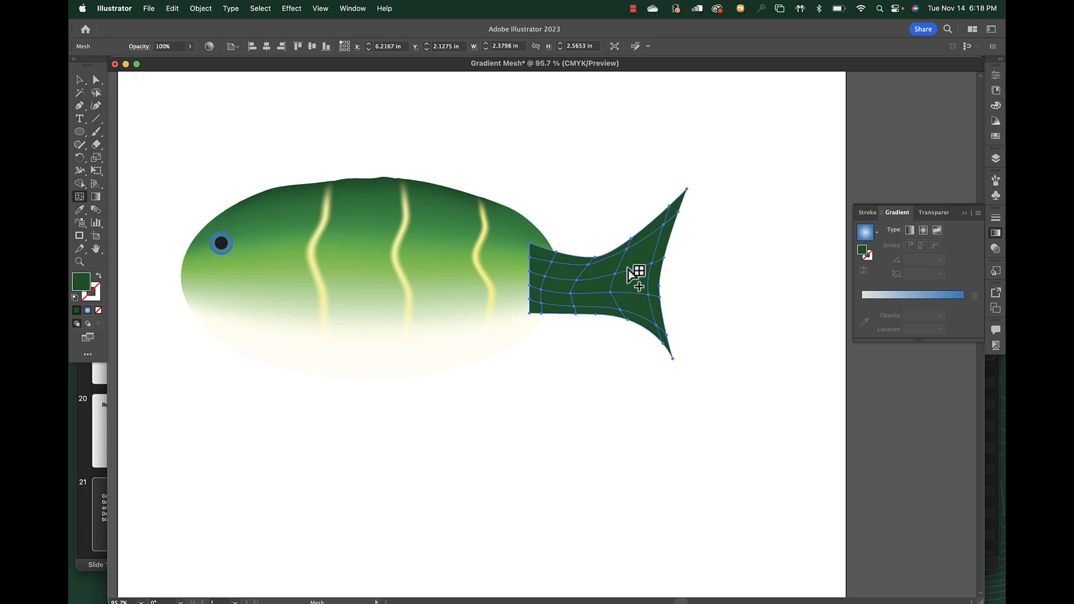
Step: Try to adjust the mesh points and their handles in the upper and middle parts of the tail
{"action": "left_click", "coordinate": [97, 80]}
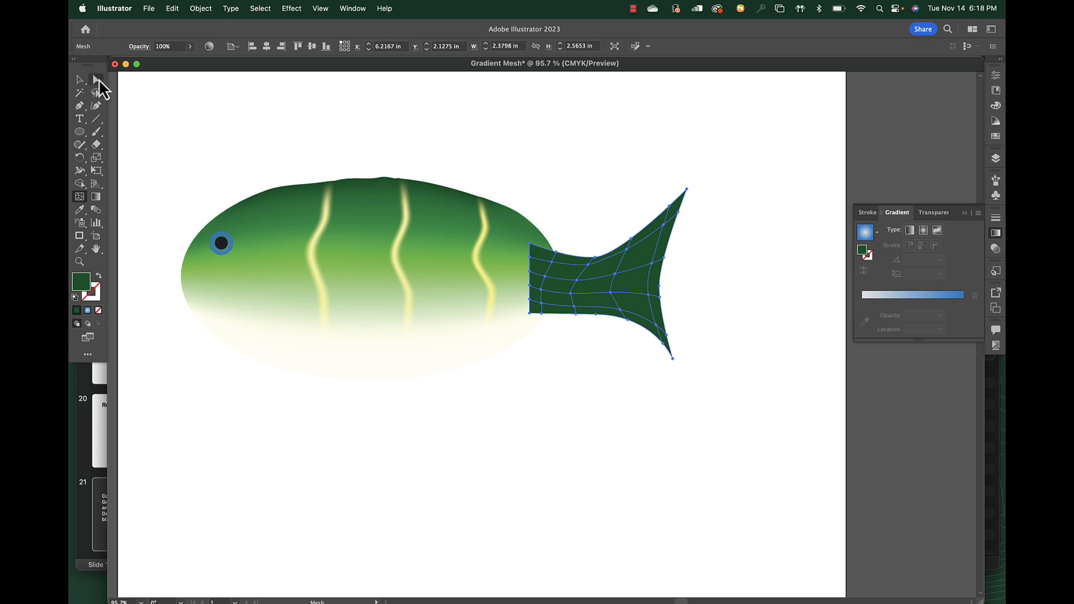
{"action": "left_click", "coordinate": [590, 264]}
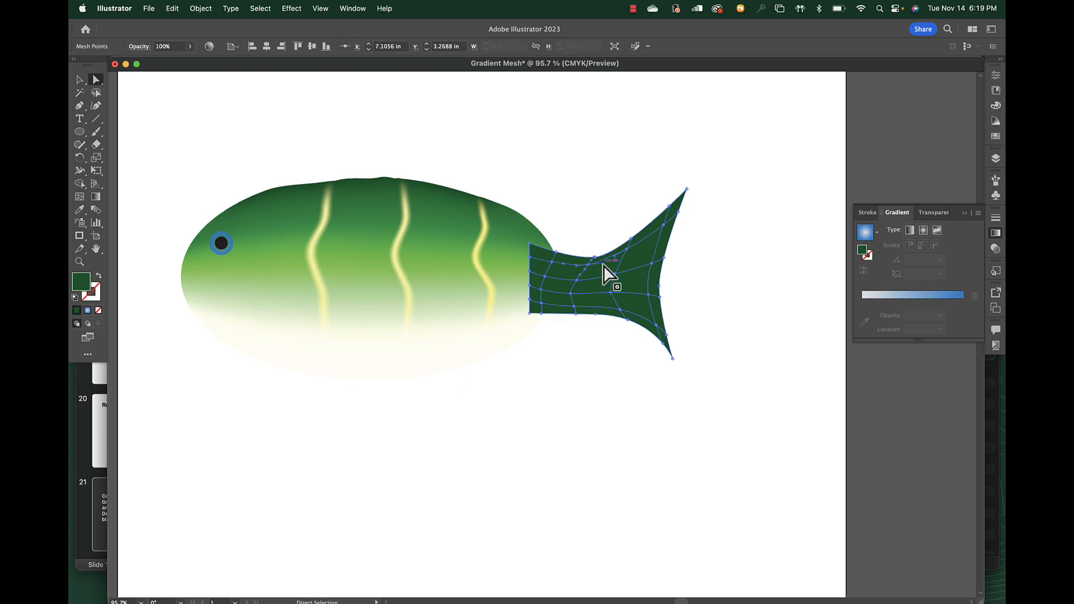
{"action": "left_click_drag", "start_coordinate": [606, 264], "coordinate": [734, 297]}
{"action": "left_click", "coordinate": [720, 280]}
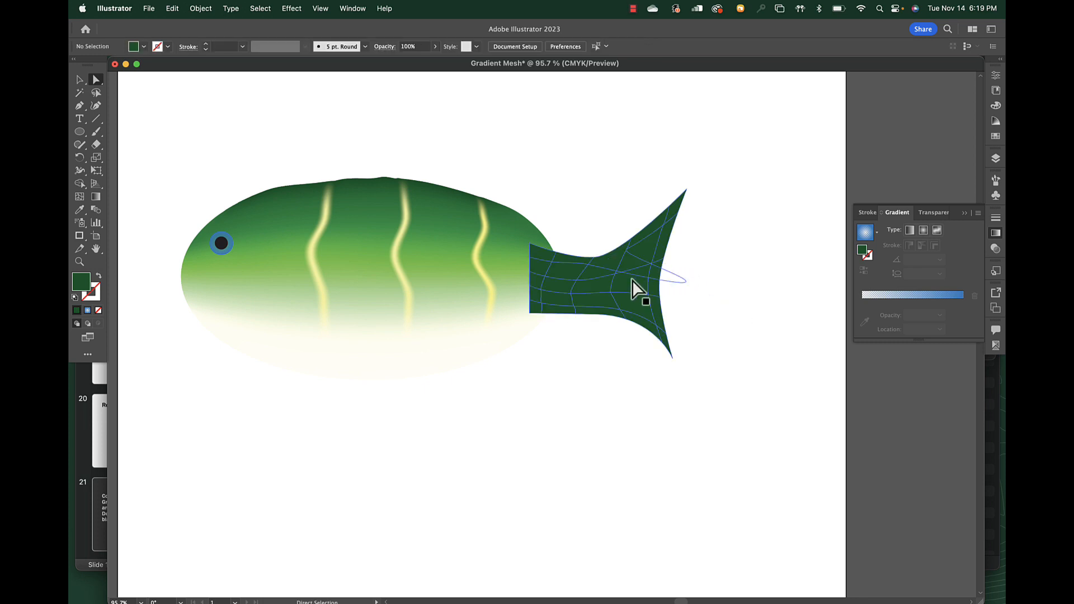
{"action": "left_click", "coordinate": [632, 280]}
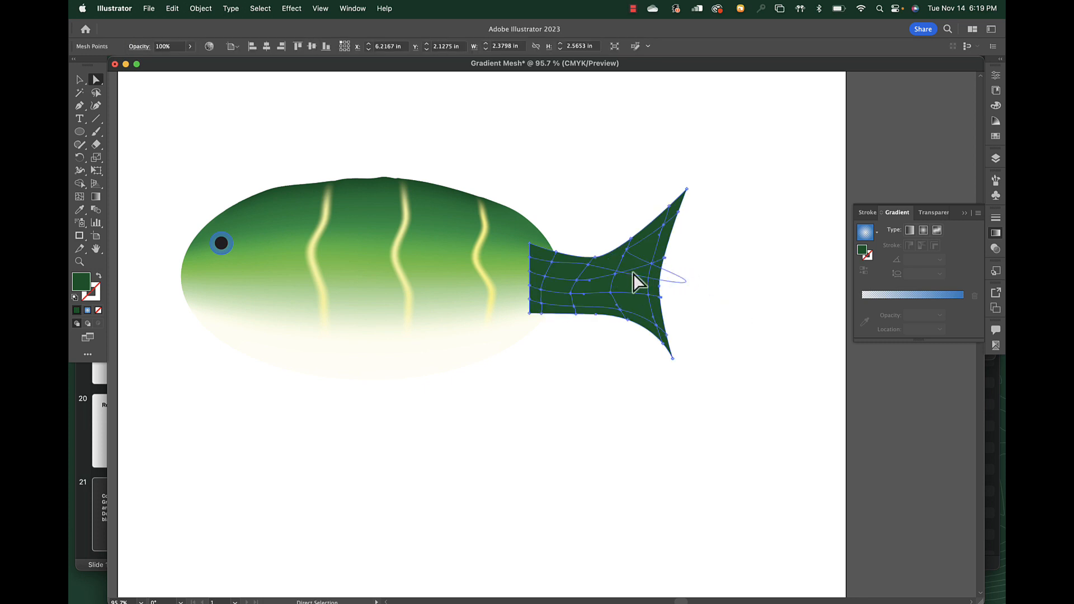
{"action": "left_click", "coordinate": [651, 263]}
{"action": "left_click", "coordinate": [576, 278]}
Step: Undo the mesh edits on the tail and delete the pen-drawn tail shape
{"action": "key", "text": "super+z"}
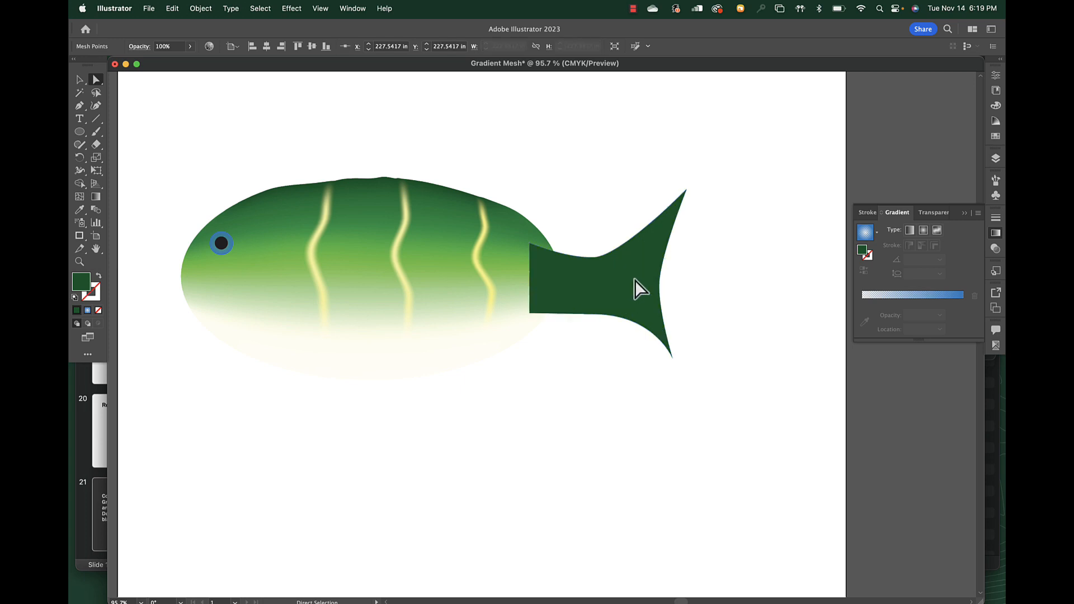
{"action": "key", "text": "super+z"}
{"action": "key", "text": "super+z"}
{"action": "key", "text": "v"}
{"action": "key", "text": "Delete"}
Step: Draw a dark green rectangle overlapping the body's rear end and add a mesh column near its body-side edge crossed by three rows
{"action": "key", "text": "m"}
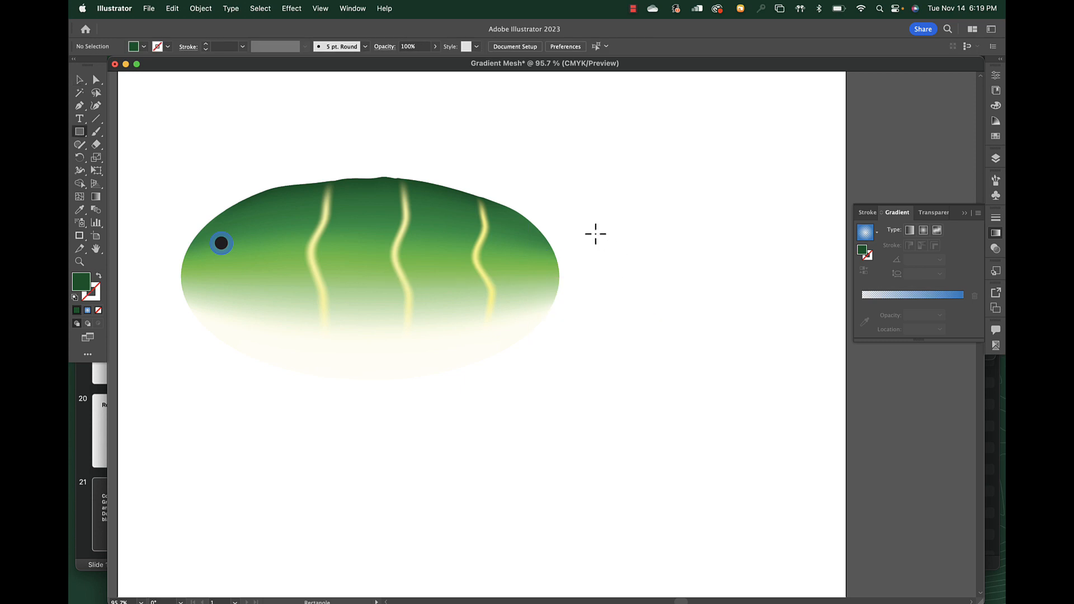
{"action": "mouse_move", "coordinate": [514, 246]}
{"action": "left_mouse_down"}
{"action": "mouse_move", "coordinate": [674, 328]}
{"action": "mouse_move", "coordinate": [689, 316]}
{"action": "left_mouse_up"}
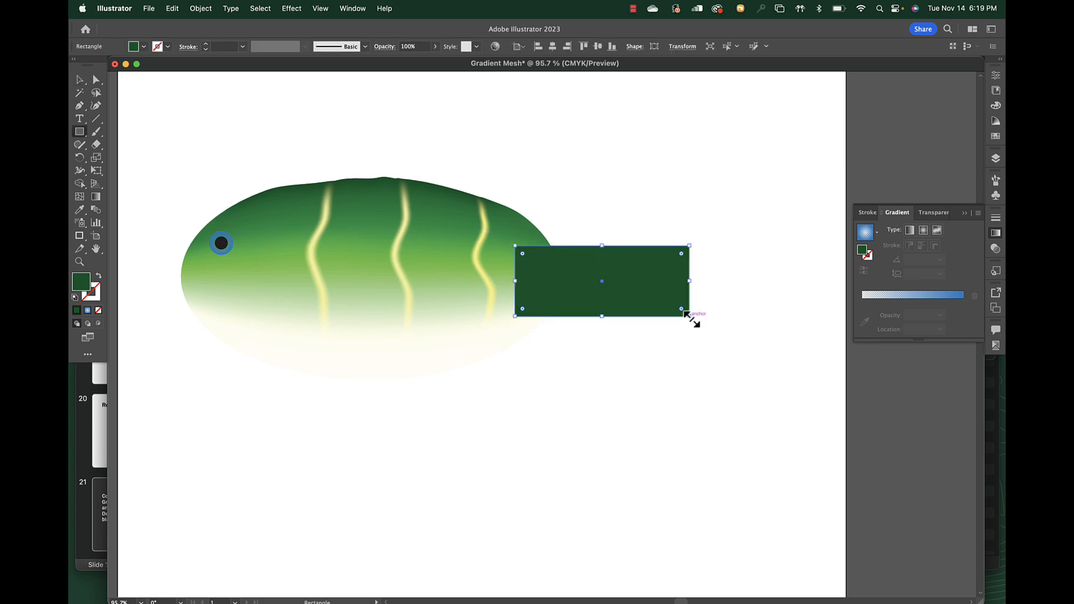
{"action": "left_click", "coordinate": [79, 196]}
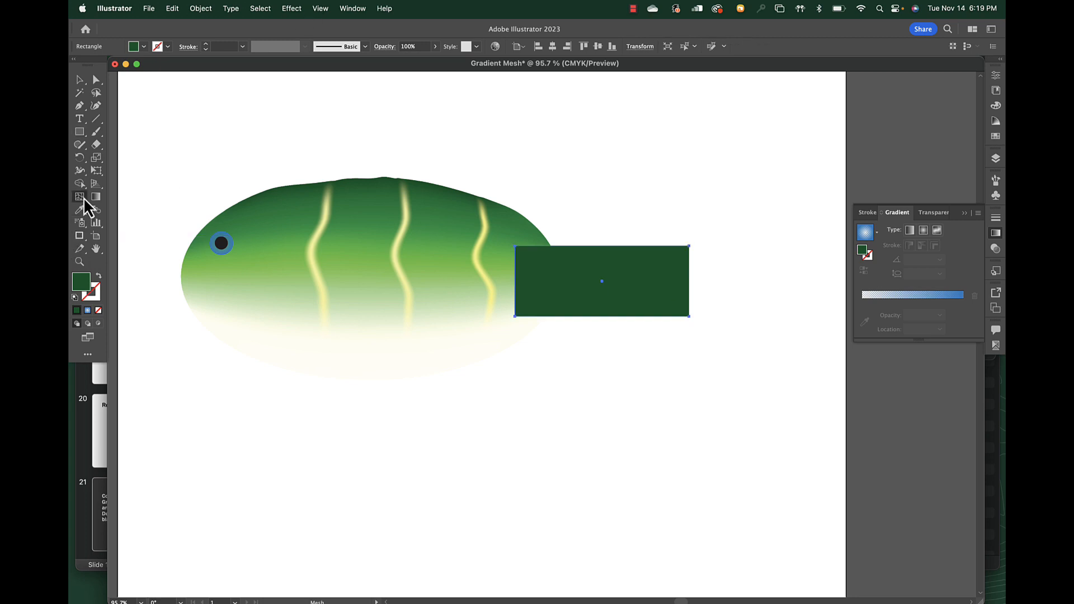
{"action": "left_click", "coordinate": [542, 263]}
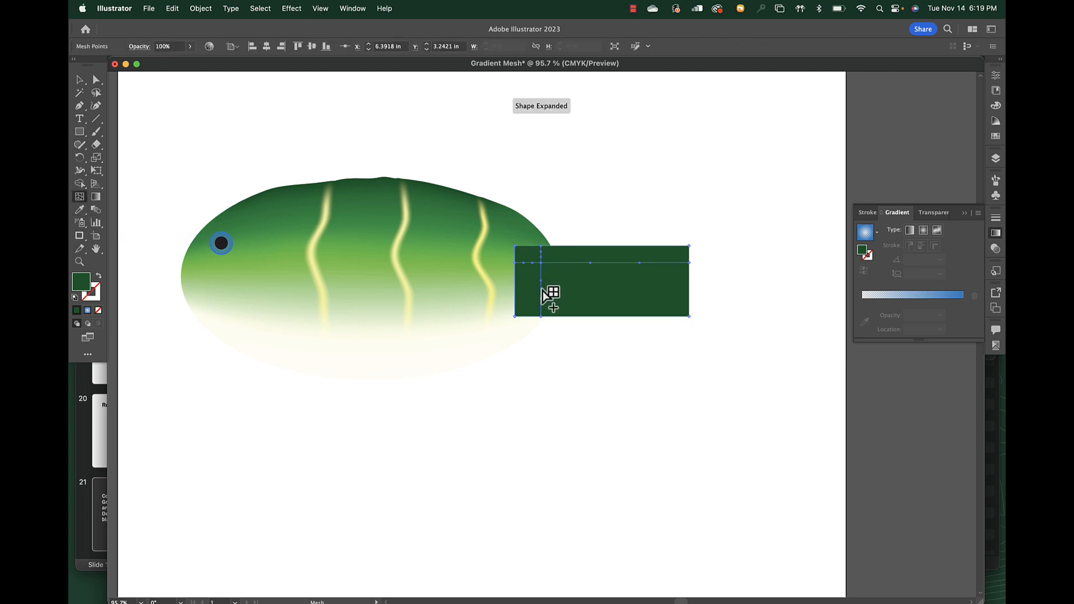
{"action": "left_click", "coordinate": [542, 289]}
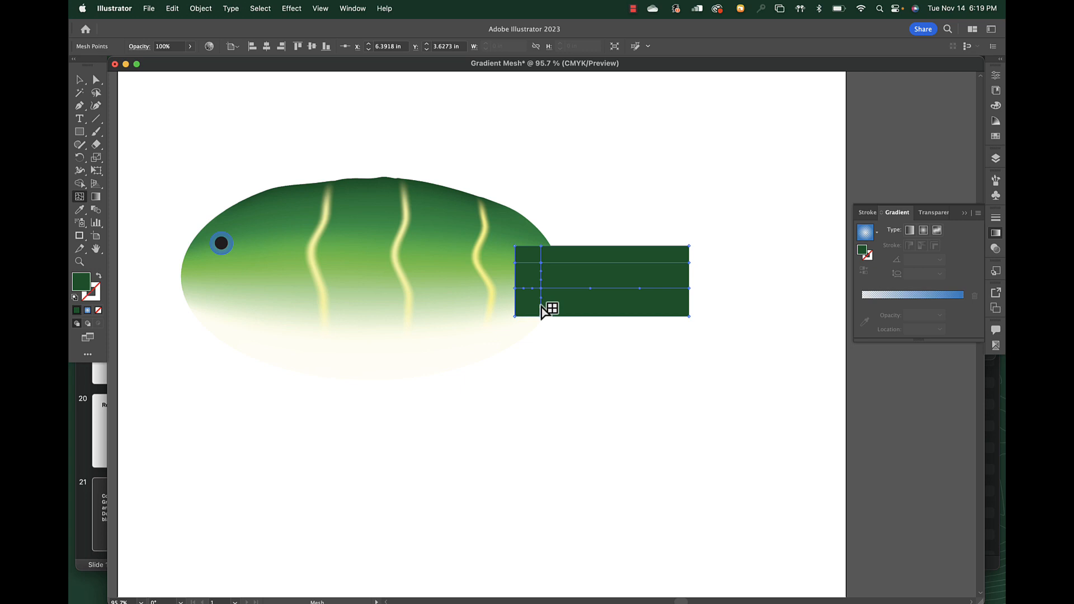
{"action": "left_click", "coordinate": [541, 302]}
Step: Add a second mesh column near the rectangle's middle and a fourth row at mid-height, removing the surplus row and column
{"action": "left_click", "coordinate": [586, 249]}
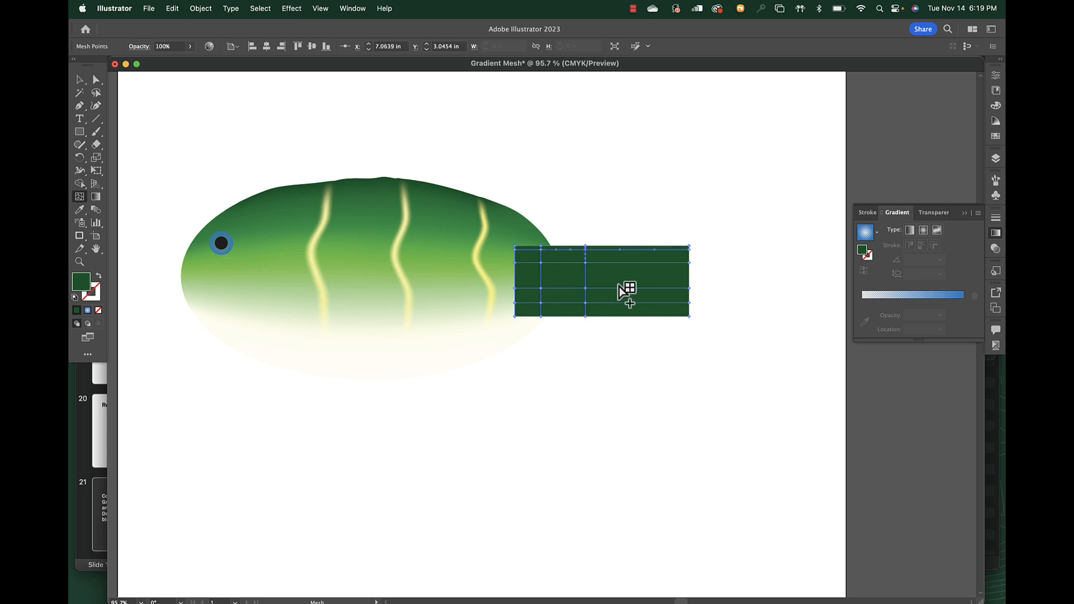
{"action": "left_click", "coordinate": [577, 250], "text": "alt"}
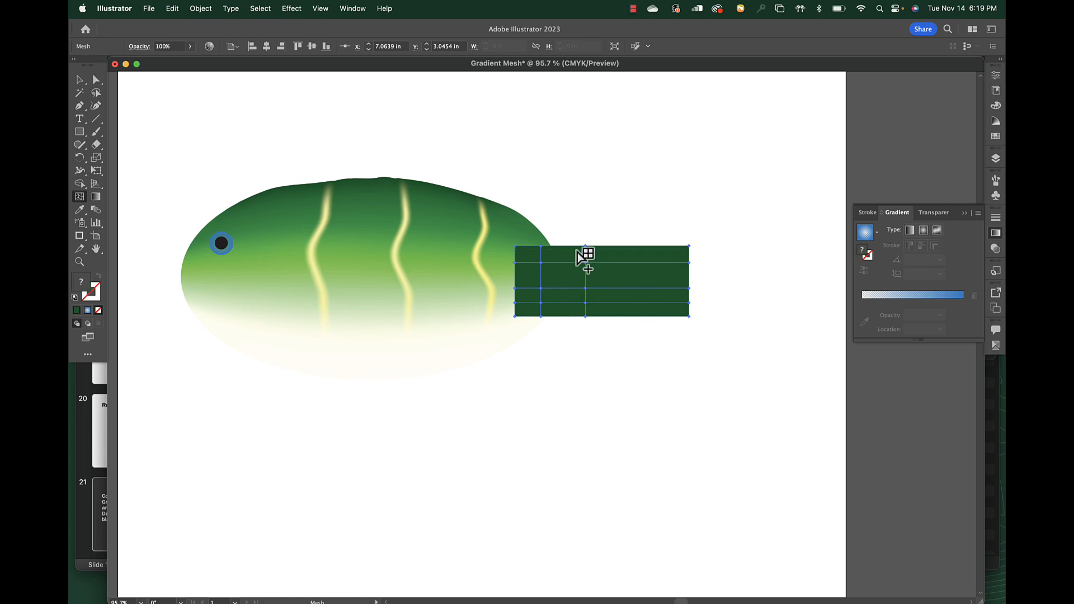
{"action": "left_click", "coordinate": [560, 276]}
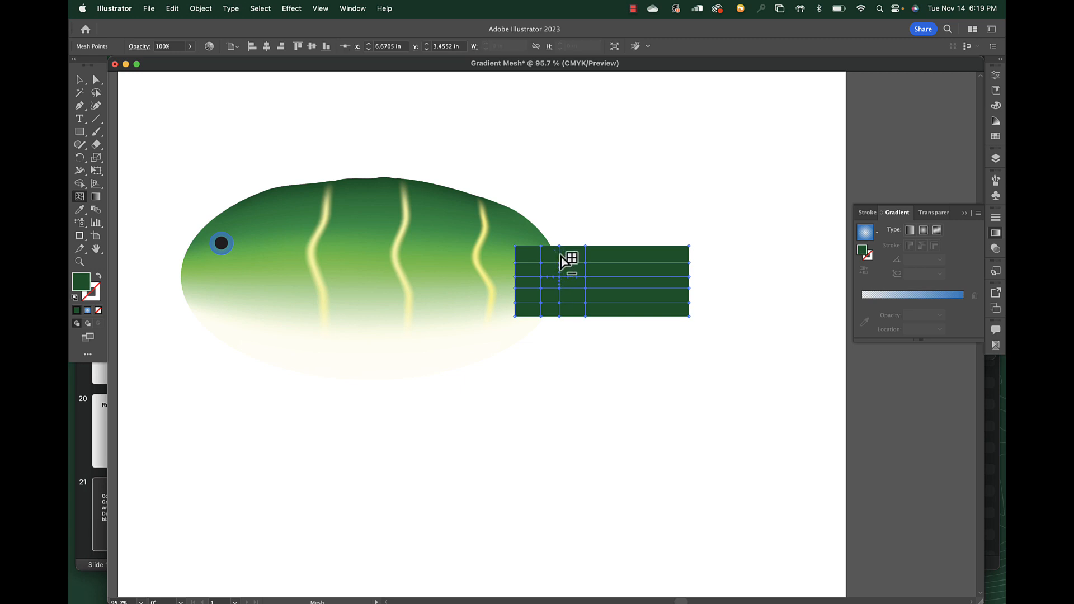
{"action": "left_click", "coordinate": [560, 258], "text": "alt"}
Step: Flare the rectangle's outer corners up and down and pull the middle mesh points of its outer edge inward to form a forked tail
{"action": "left_click", "coordinate": [96, 80]}
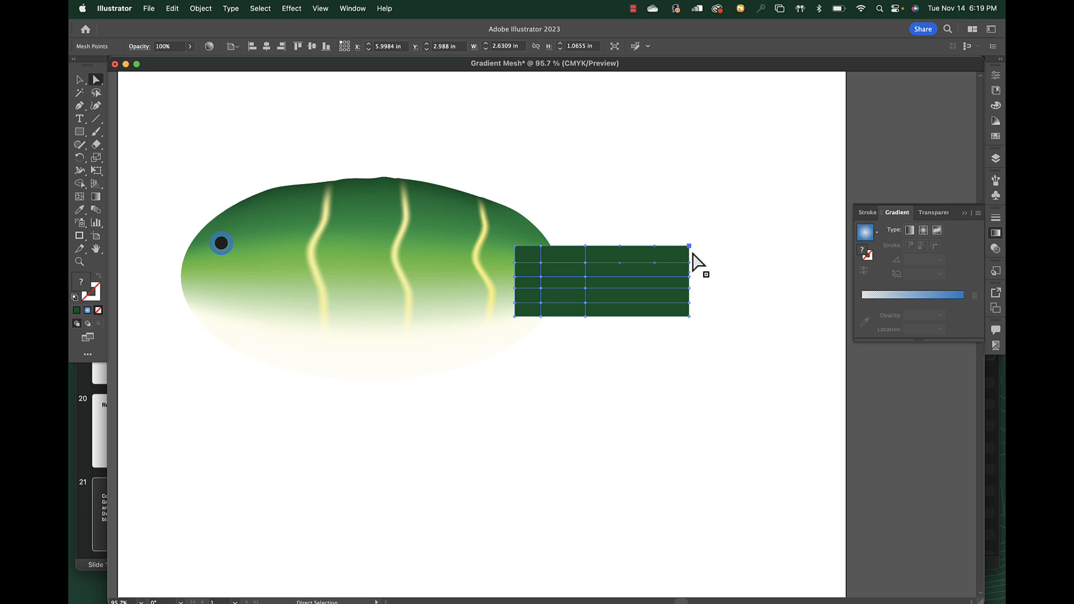
{"action": "left_click_drag", "start_coordinate": [689, 247], "coordinate": [685, 205]}
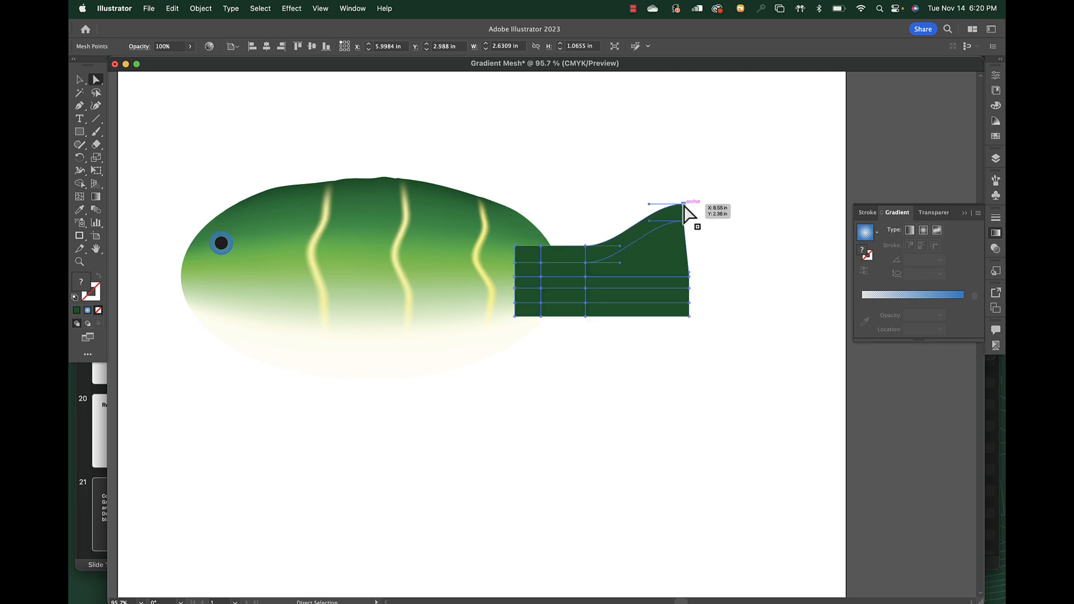
{"action": "left_click_drag", "start_coordinate": [709, 262], "coordinate": [679, 368]}
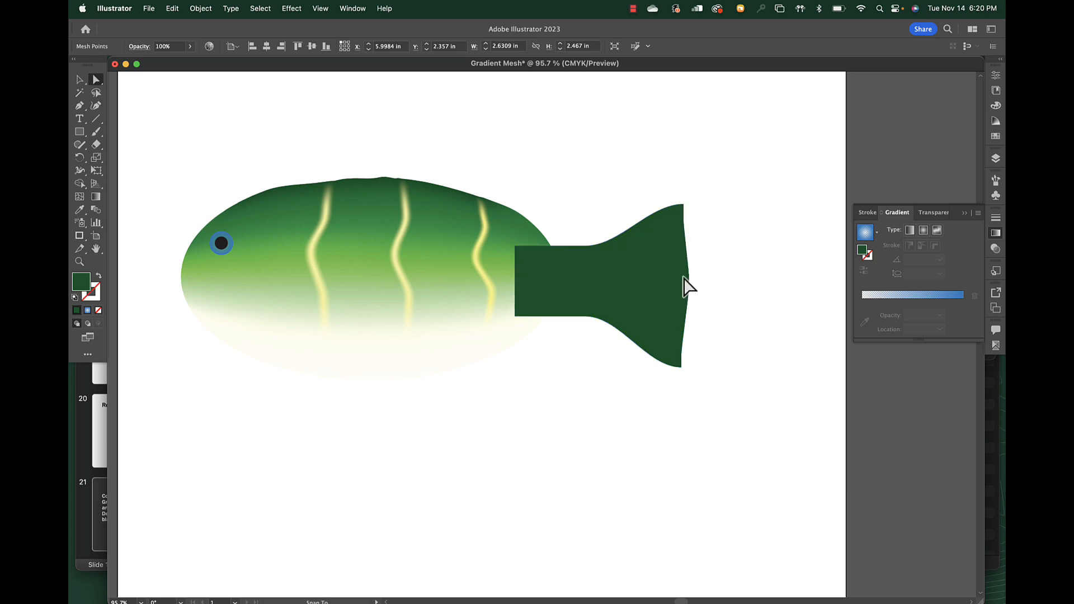
{"action": "left_click_drag", "start_coordinate": [683, 277], "coordinate": [652, 273]}
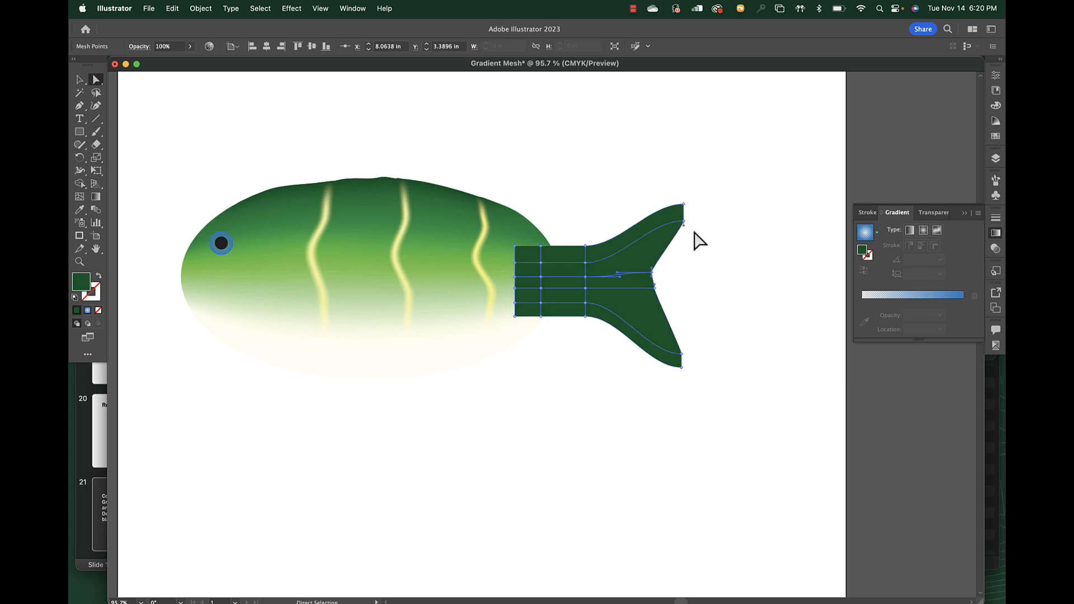
{"action": "left_click_drag", "start_coordinate": [682, 230], "coordinate": [686, 234]}
{"action": "left_click", "coordinate": [718, 252]}
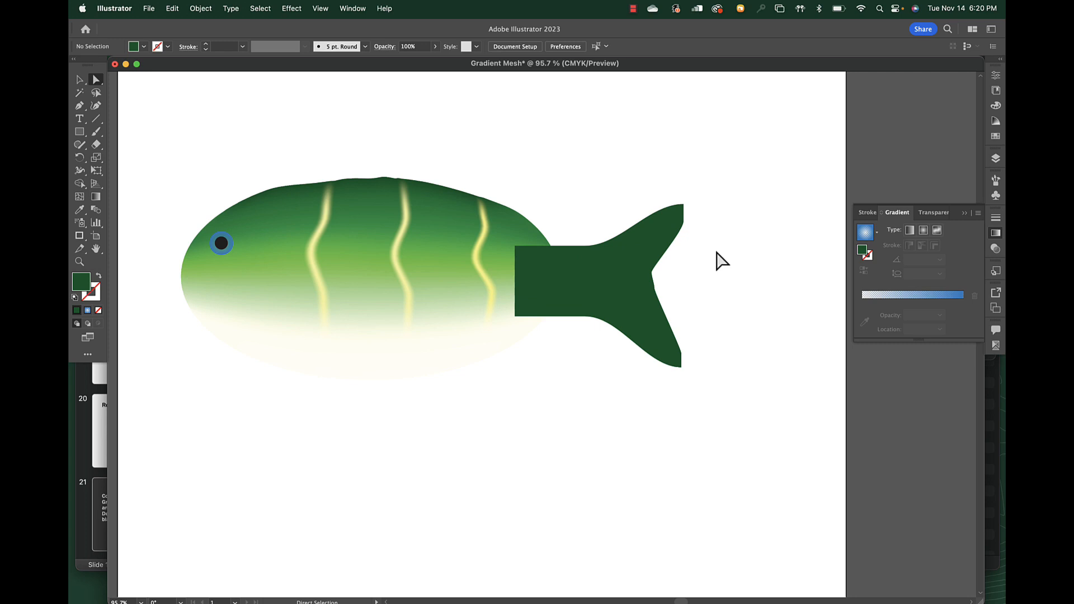
Step: Smooth the notch at the middle of the tail's forked outer edge and taper the upper and lower lobes to pointed tips
{"action": "left_click_drag", "start_coordinate": [658, 302], "coordinate": [635, 257]}
{"action": "scroll", "coordinate": [642, 299], "scroll_direction": "up", "scroll_amount": 5}
{"action": "scroll", "coordinate": [662, 288], "scroll_direction": "down", "scroll_amount": 5}
{"action": "left_click_drag", "start_coordinate": [727, 147], "coordinate": [721, 175]}
{"action": "left_click_drag", "start_coordinate": [710, 403], "coordinate": [717, 391]}
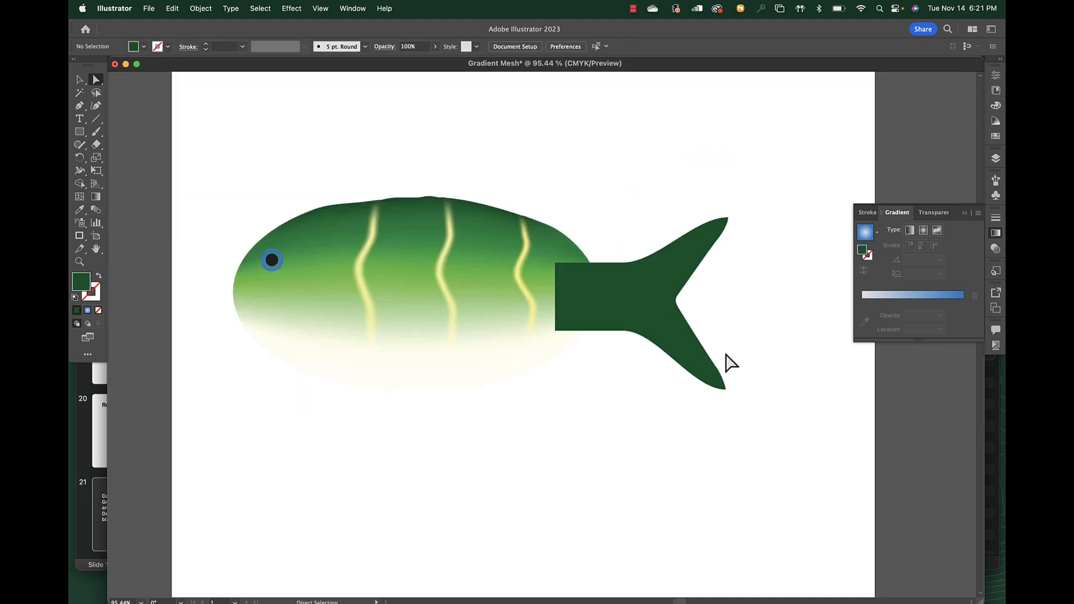
Step: Shift the tail's body-side mesh points slightly outward to shorten its overlap with the body, and check the overlap in outline view
{"action": "scroll", "coordinate": [481, 204], "scroll_direction": "up", "scroll_amount": 3}
{"action": "left_click", "coordinate": [486, 274]}
{"action": "left_click", "coordinate": [462, 195]}
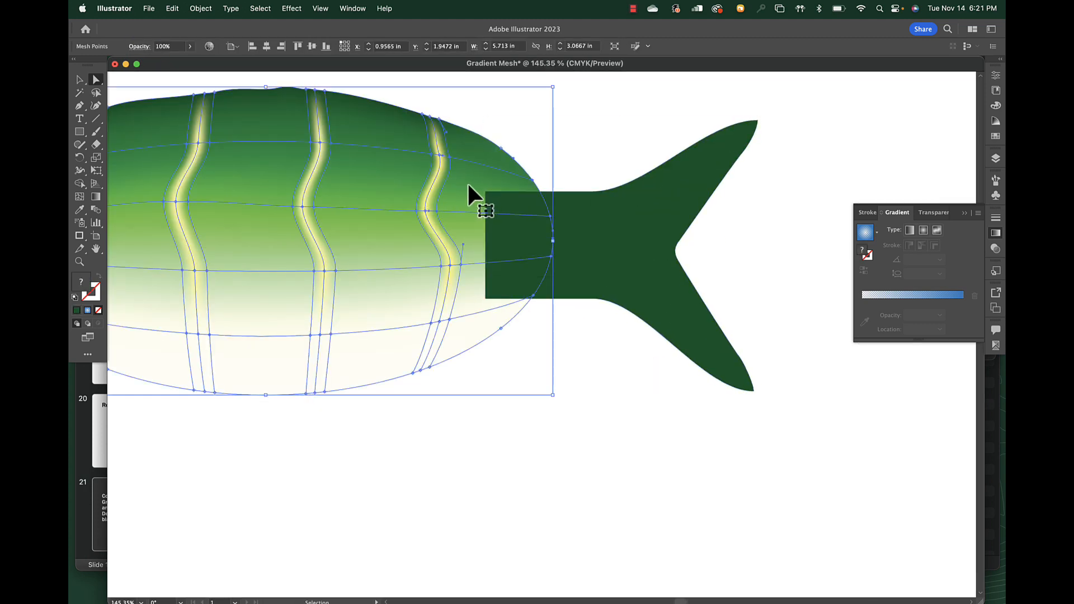
{"action": "key", "text": "super+shift+a"}
{"action": "left_click_drag", "start_coordinate": [474, 185], "coordinate": [564, 333]}
{"action": "mouse_move", "coordinate": [492, 240]}
{"action": "left_mouse_down"}
{"action": "mouse_move", "coordinate": [585, 239]}
{"action": "mouse_move", "coordinate": [511, 236]}
{"action": "left_mouse_up"}
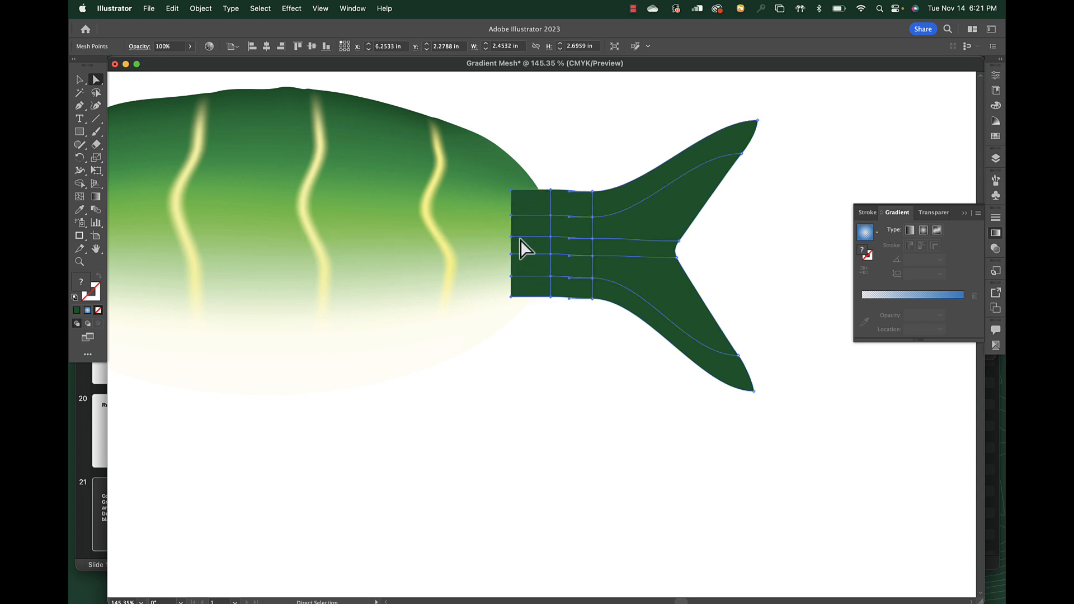
{"action": "key", "text": "super+y"}
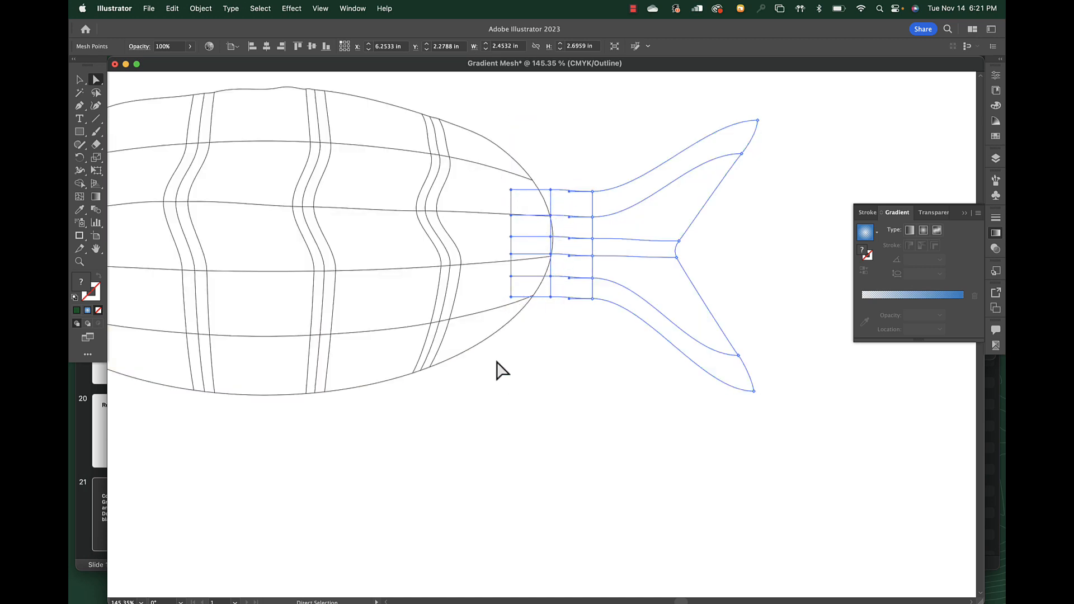
{"action": "key", "text": "super+y"}
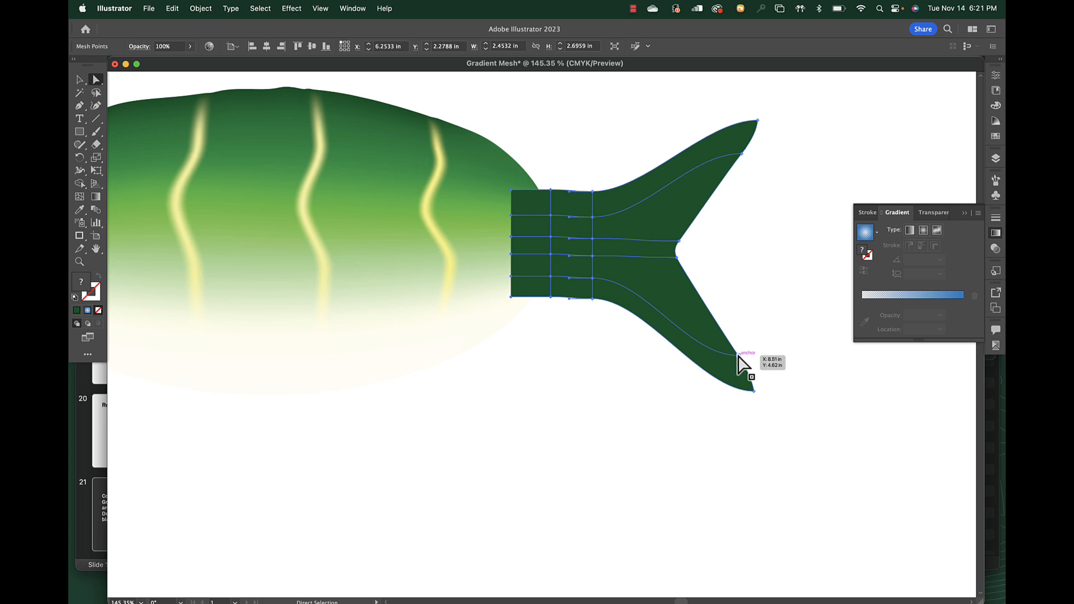
Step: Recolor the tail's upper body-side corner mesh point with a medium green sampled from the adjacent body
{"action": "scroll", "coordinate": [674, 371], "scroll_direction": "down", "scroll_amount": 3}
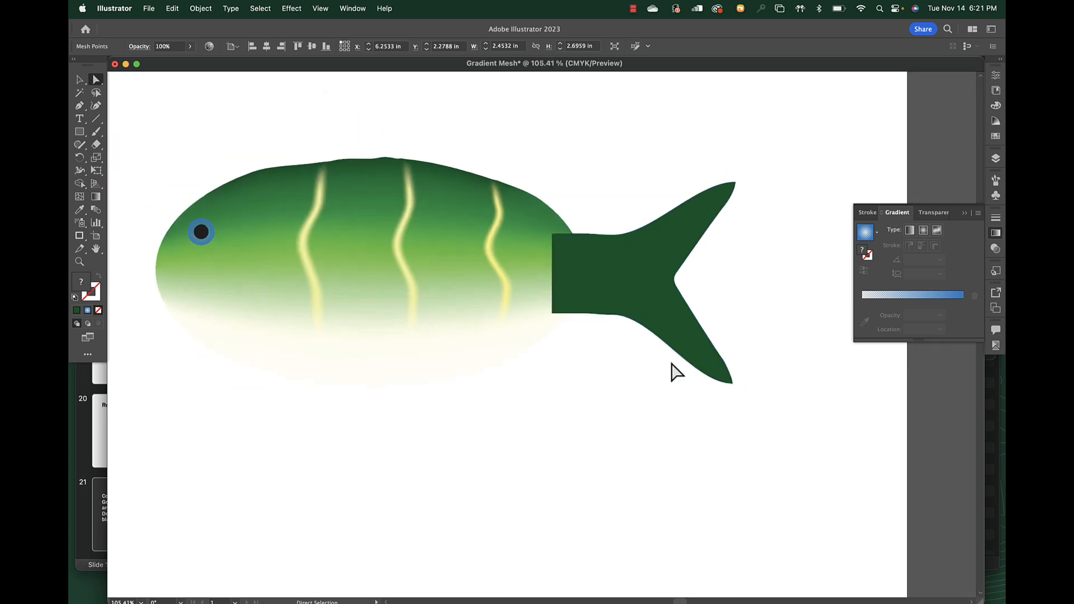
{"action": "scroll", "coordinate": [673, 372], "scroll_direction": "up", "scroll_amount": 3}
{"action": "scroll", "coordinate": [673, 372], "scroll_direction": "up", "scroll_amount": 1}
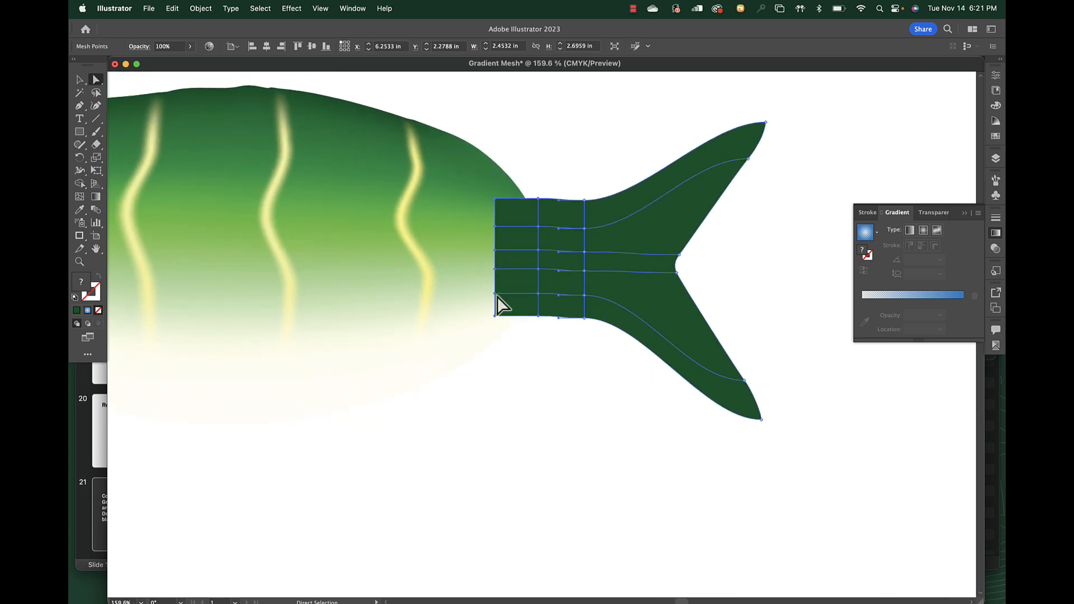
{"action": "left_click", "coordinate": [495, 199]}
{"action": "left_click", "coordinate": [79, 220]}
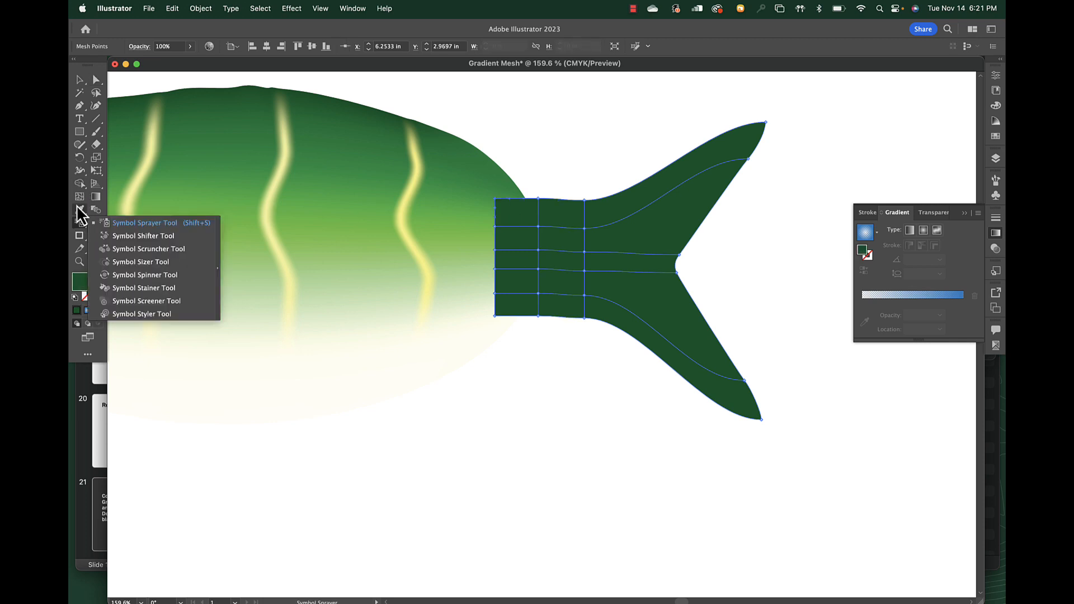
{"action": "left_click", "coordinate": [80, 210]}
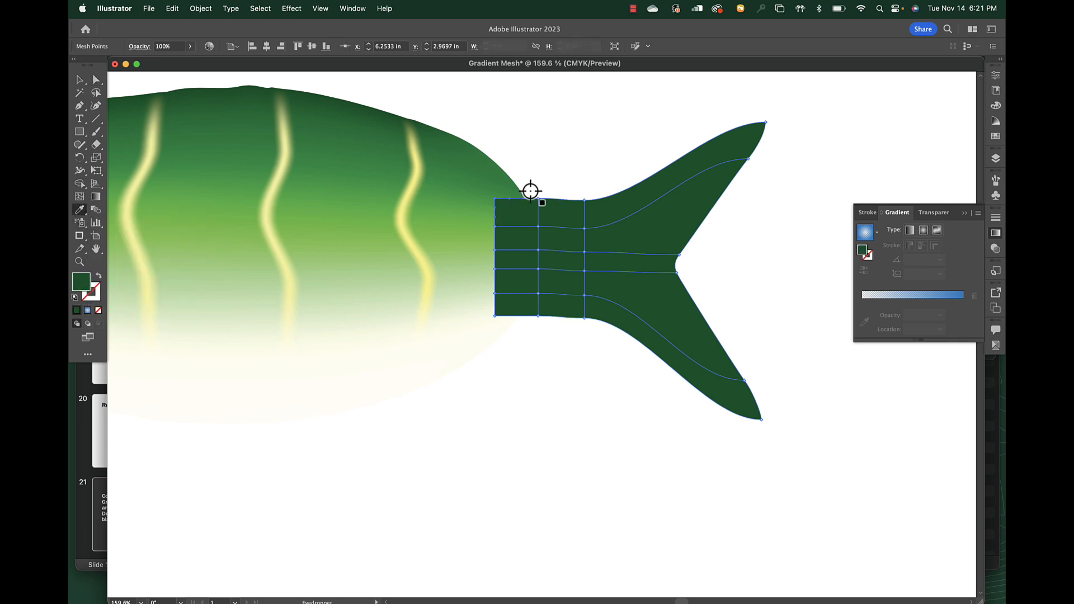
{"action": "left_click", "coordinate": [485, 195]}
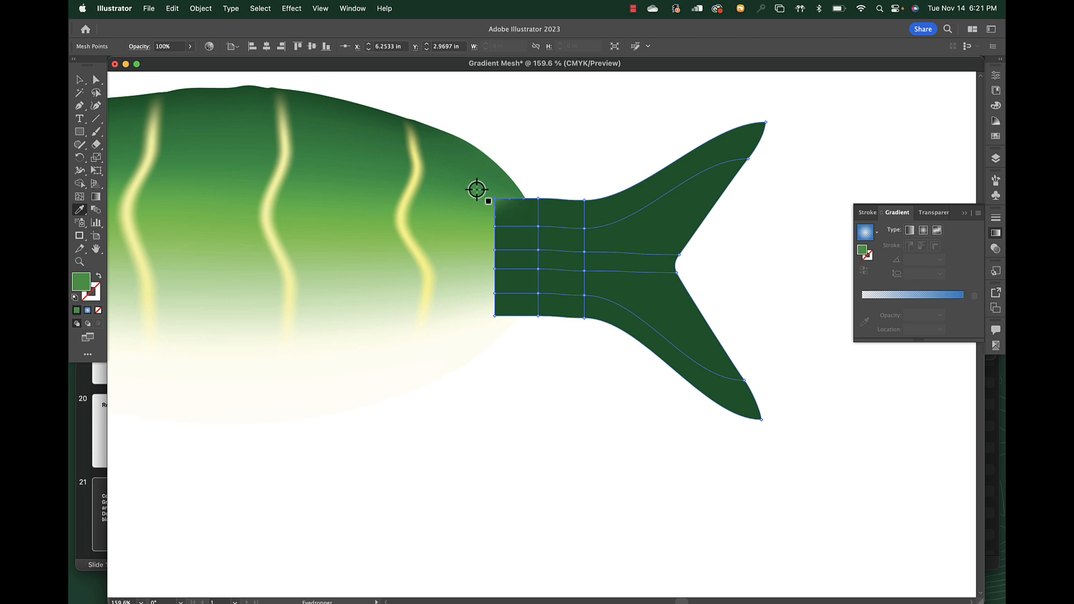
Step: Recolor the second and third mesh patches down the tail's body-side column with light greens sampled from the body beside each
{"action": "key", "text": "a"}
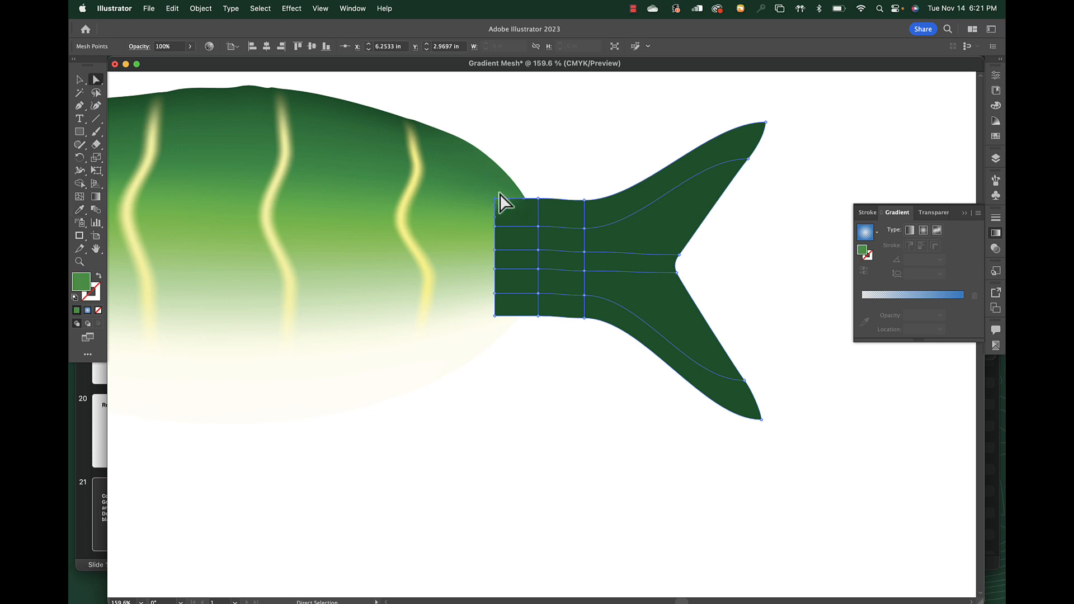
{"action": "left_click", "coordinate": [518, 237]}
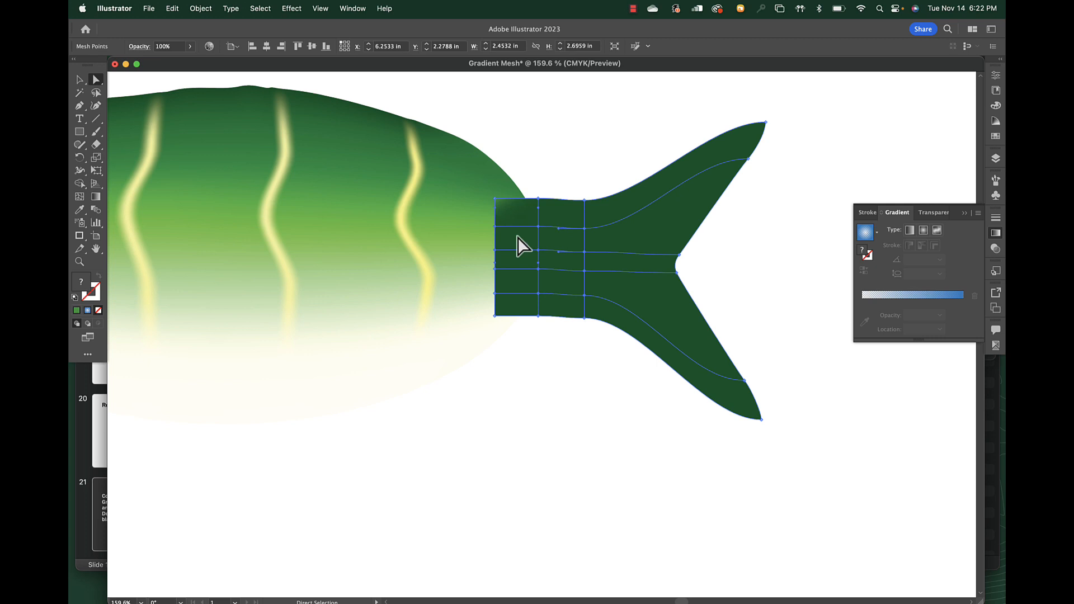
{"action": "key", "text": "i"}
{"action": "left_click", "coordinate": [483, 239]}
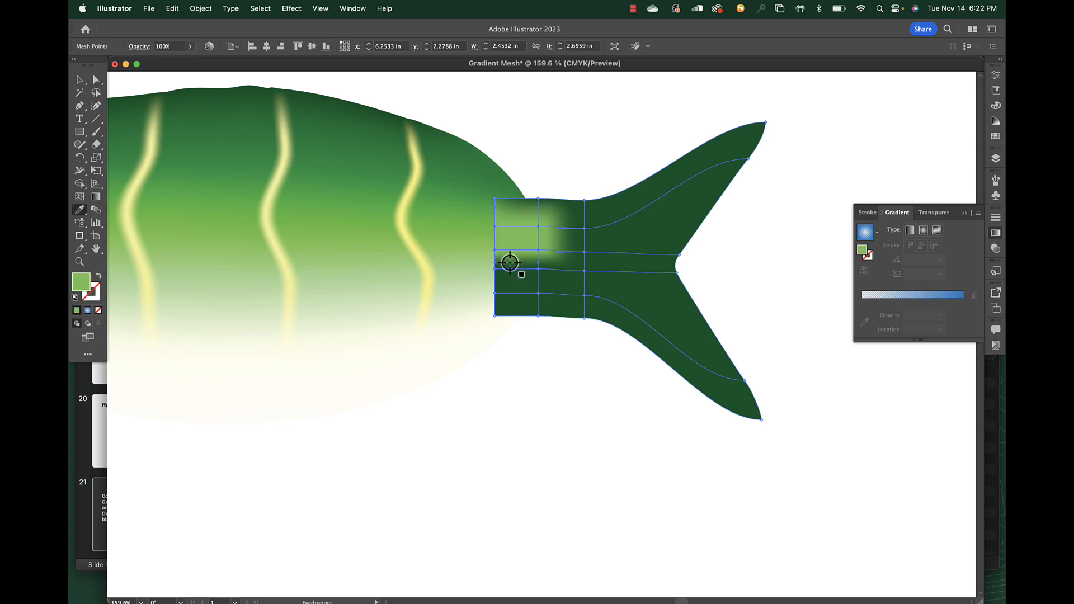
{"action": "key", "text": "a"}
{"action": "left_click", "coordinate": [511, 261]}
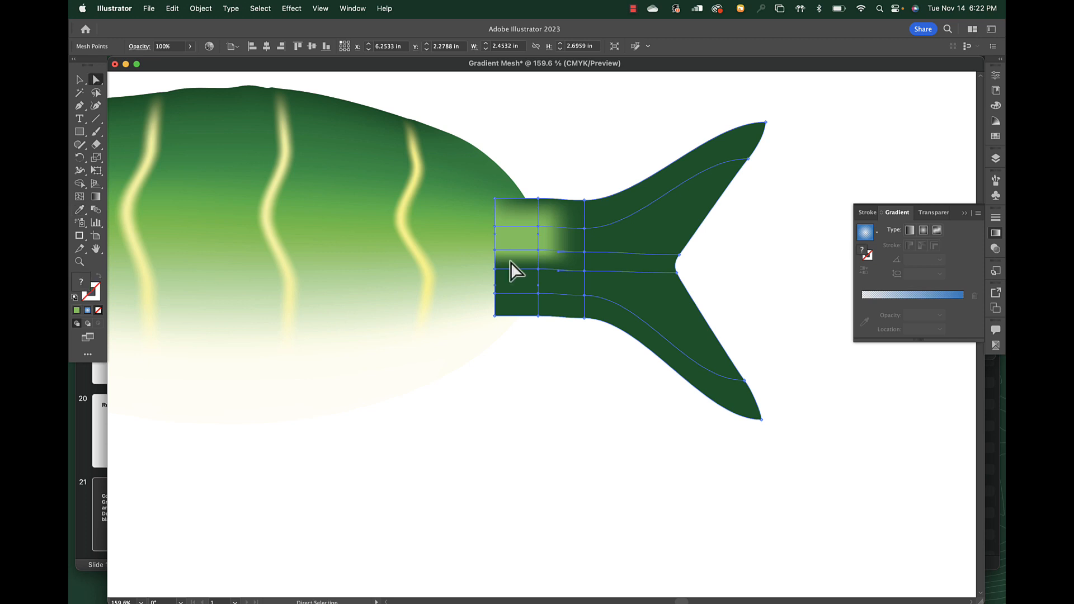
{"action": "key", "text": "i"}
{"action": "left_click", "coordinate": [484, 259]}
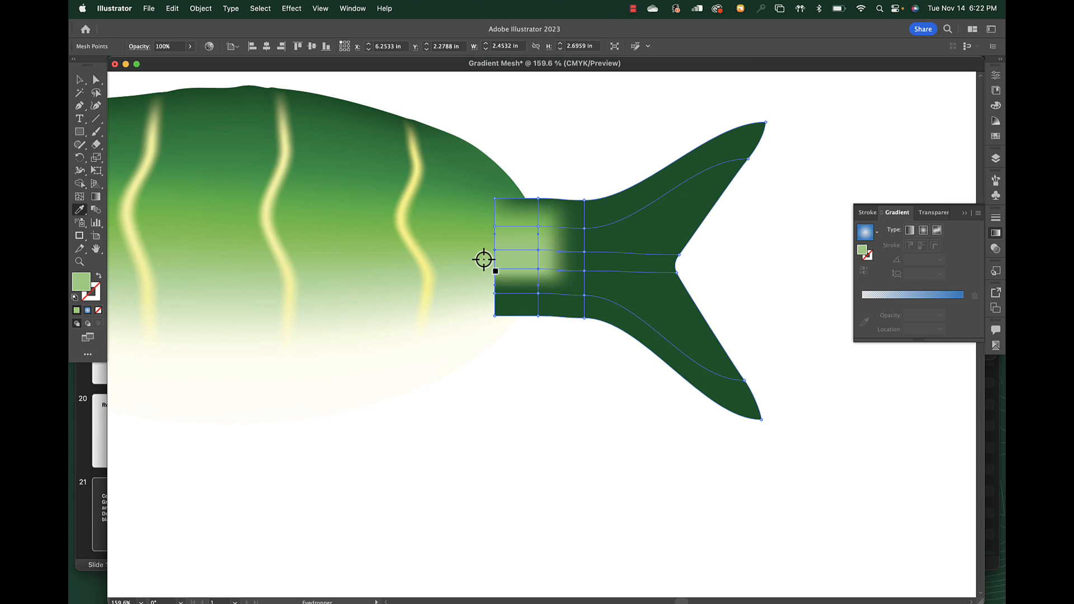
Step: Recolor the two lowest mesh patches of the tail's body-side column with the pale greens sampled from the body beside them
{"action": "key", "text": "a"}
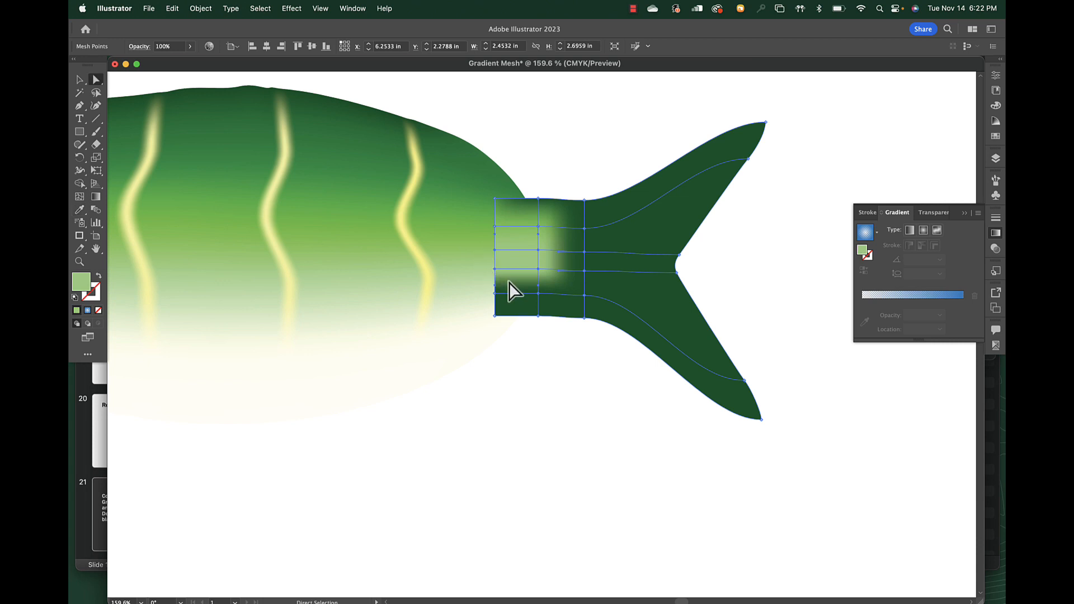
{"action": "left_click", "coordinate": [510, 282]}
{"action": "key", "text": "i"}
{"action": "left_click", "coordinate": [482, 281]}
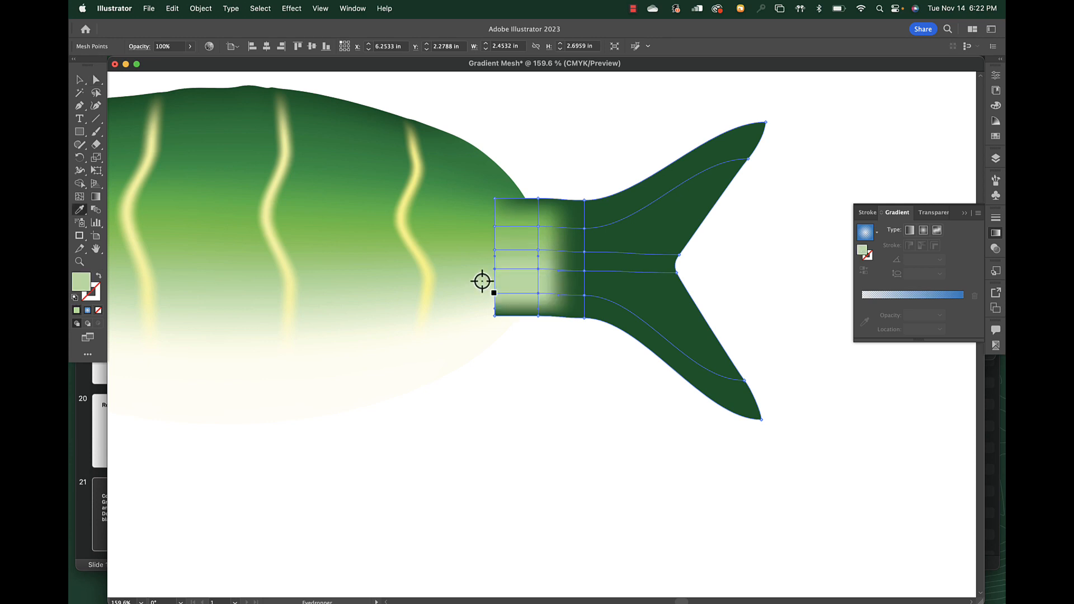
{"action": "left_click", "coordinate": [510, 307]}
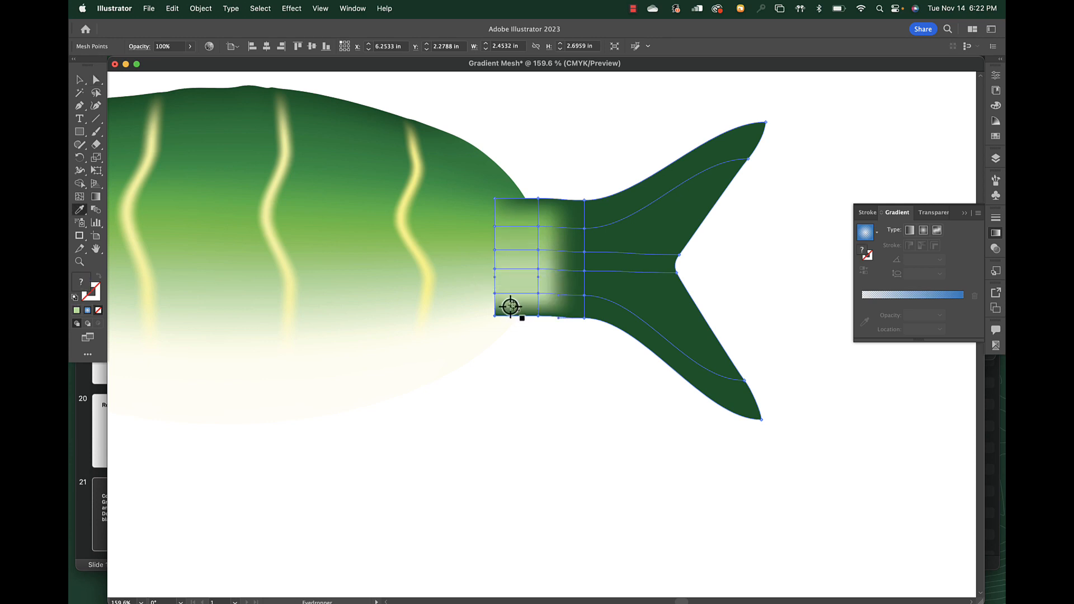
{"action": "left_click", "coordinate": [482, 307]}
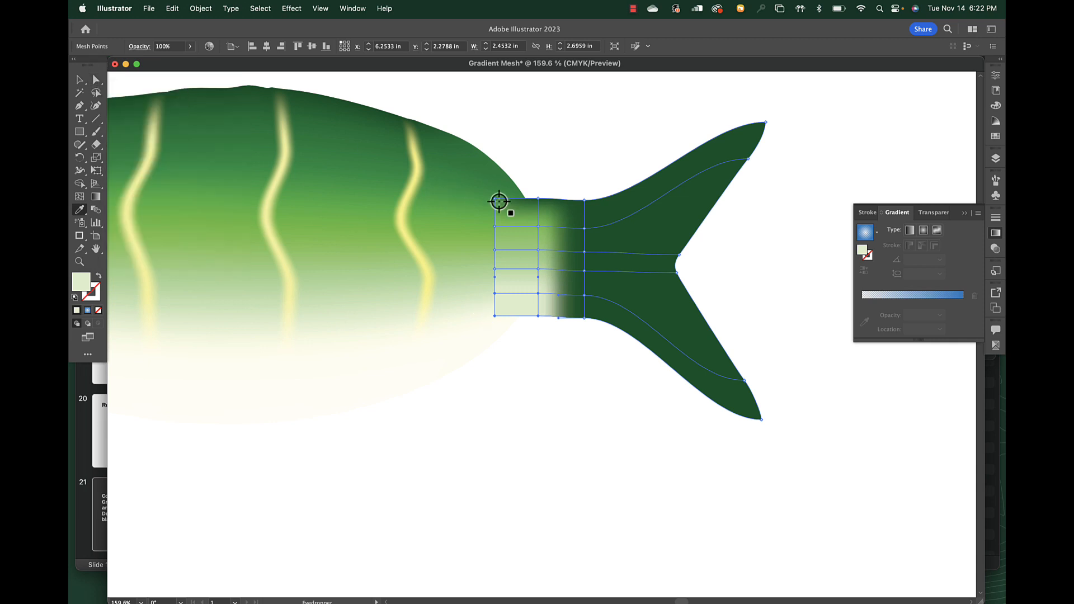
Step: Try to recolor the top mesh patch of the tail's body-side column with the medium green sampled from the body
{"action": "key", "text": "a"}
{"action": "left_click", "coordinate": [518, 209]}
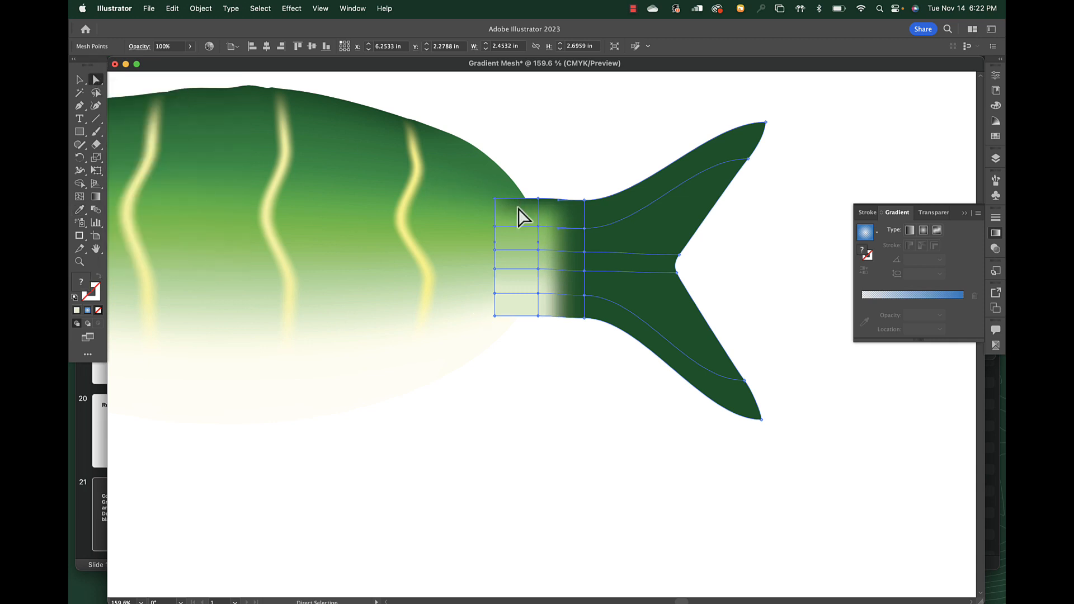
{"action": "key", "text": "i"}
{"action": "left_click", "coordinate": [496, 191]}
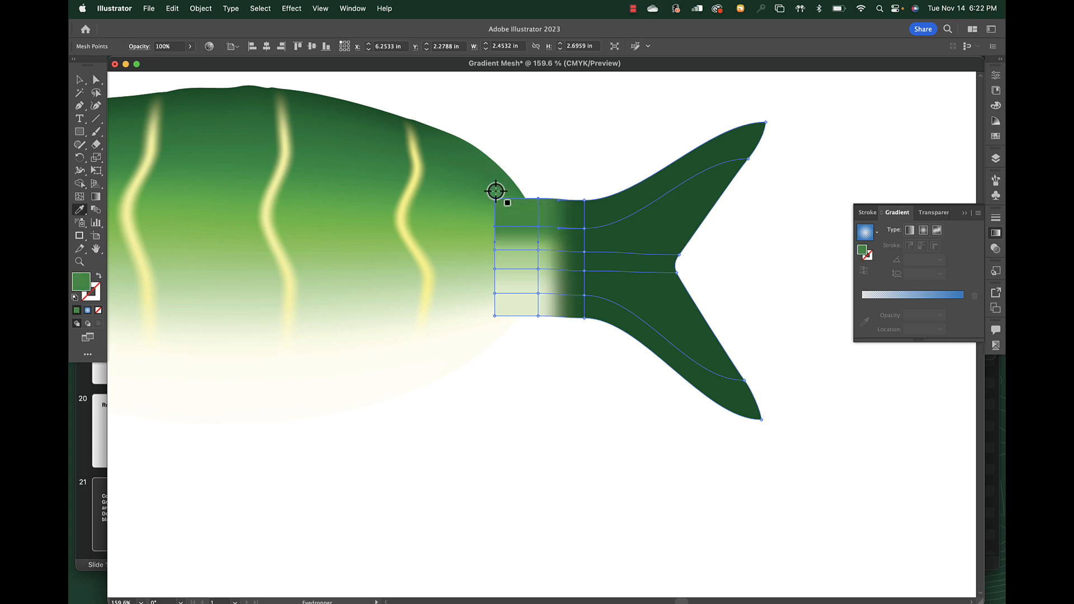
{"action": "left_click", "coordinate": [521, 211]}
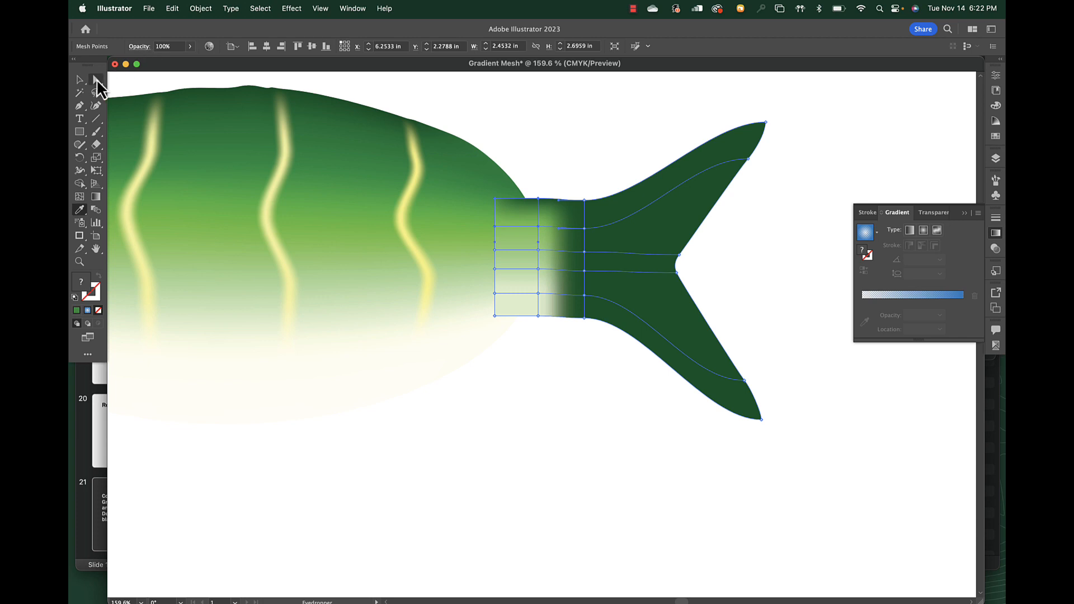
Step: Recolor the mesh point where the second column meets the tail's upper edge with green sampled from the body, and deselect the tail
{"action": "left_click", "coordinate": [495, 199]}
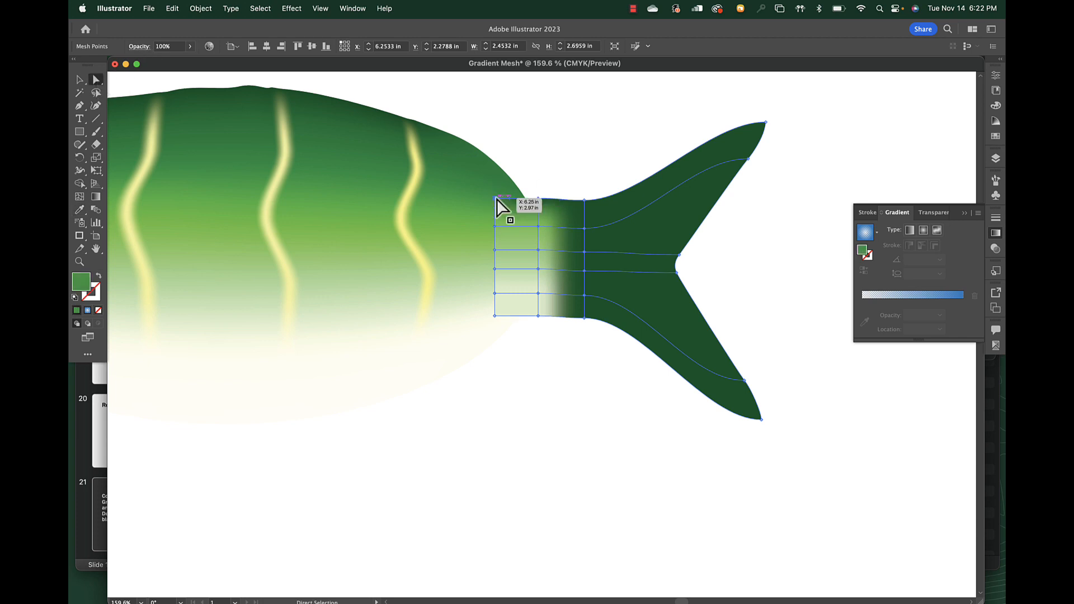
{"action": "key", "text": "i"}
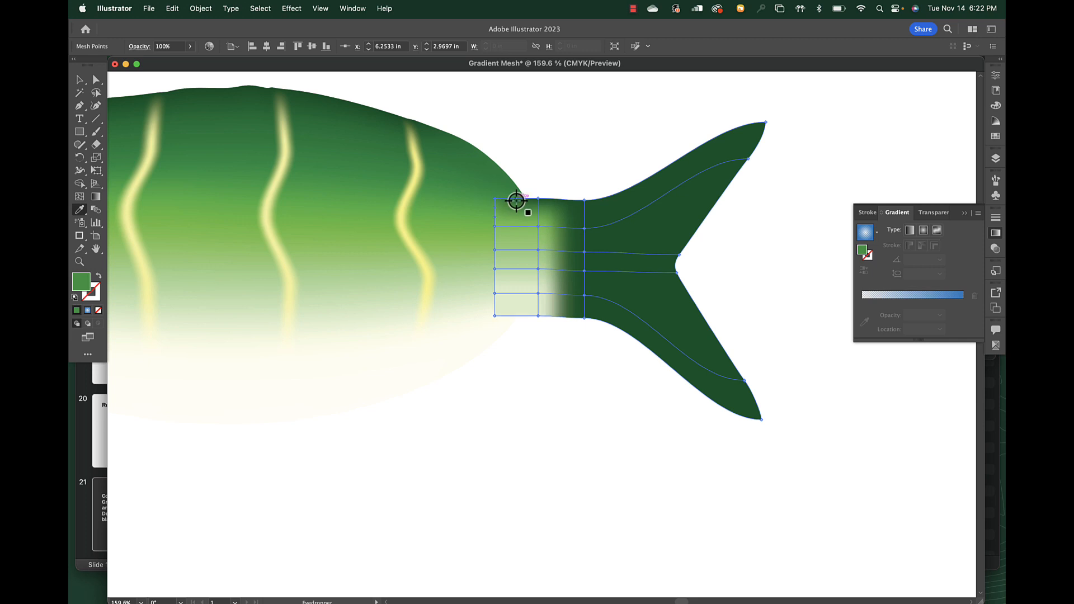
{"action": "key", "text": "a"}
{"action": "left_click", "coordinate": [521, 197]}
{"action": "left_click", "coordinate": [536, 199]}
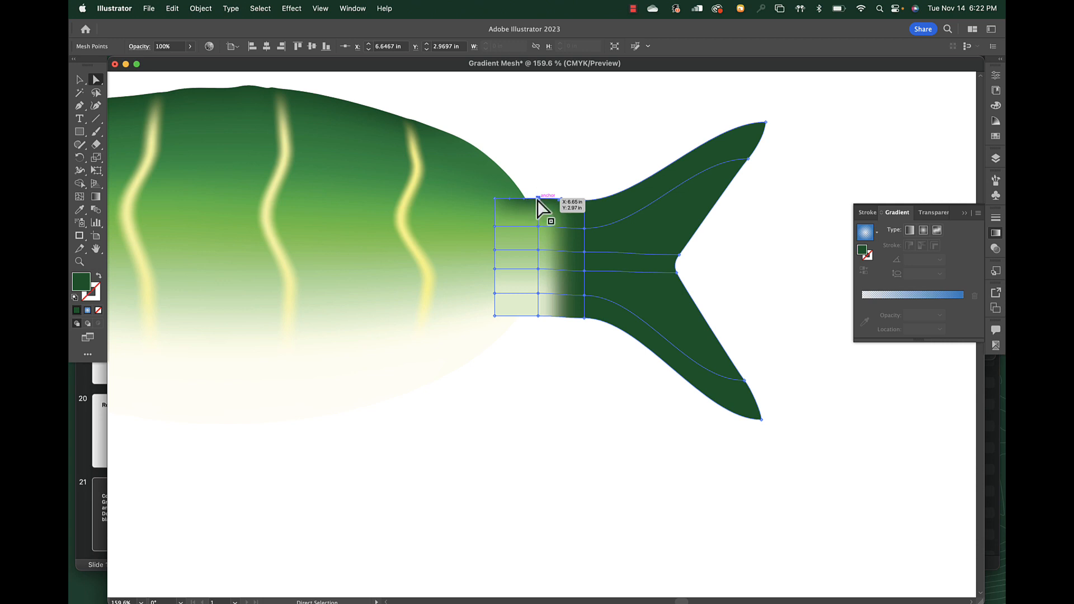
{"action": "key", "text": "i"}
{"action": "left_click", "coordinate": [511, 190]}
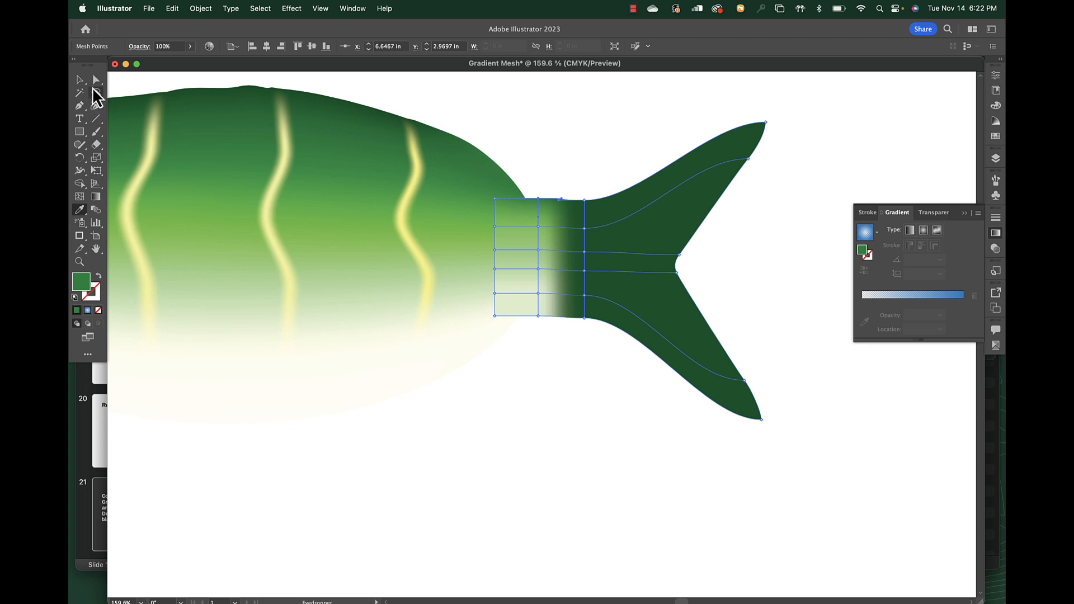
{"action": "left_click", "coordinate": [97, 79]}
{"action": "left_click", "coordinate": [559, 137]}
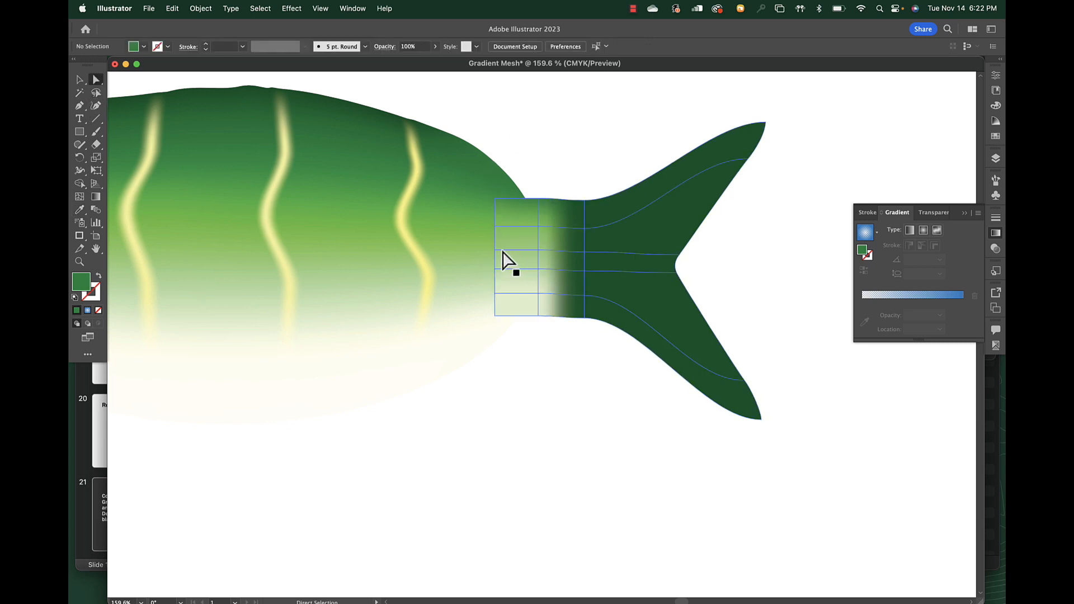
Step: Move the second, third and fourth mesh points of the tail's body-side edge slightly toward the tail
{"action": "scroll", "coordinate": [503, 258], "scroll_direction": "up", "scroll_amount": 5}
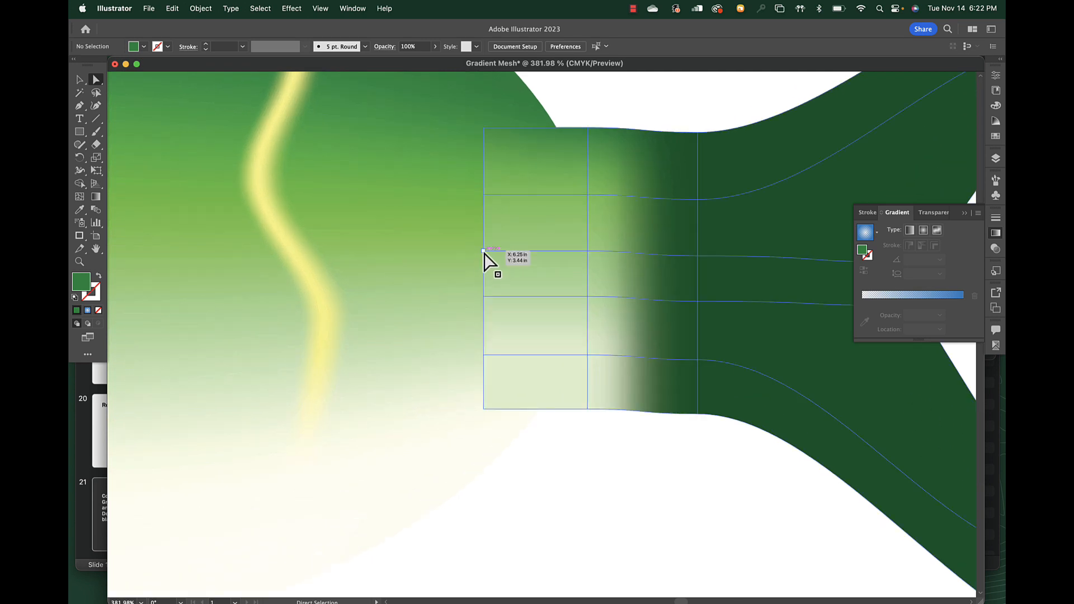
{"action": "left_click_drag", "start_coordinate": [485, 251], "coordinate": [505, 250]}
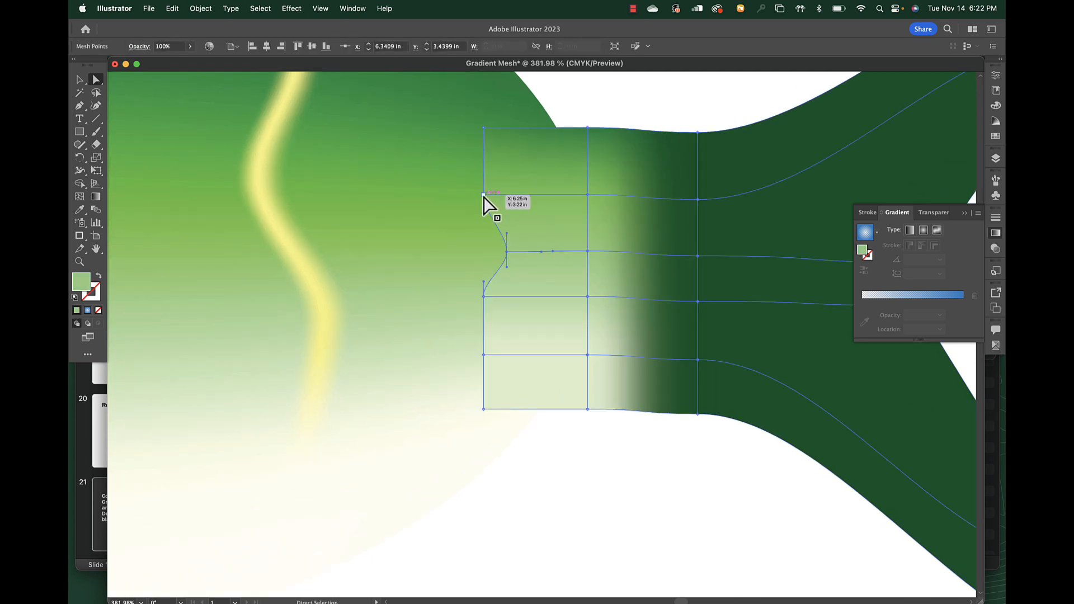
{"action": "left_click_drag", "start_coordinate": [485, 196], "coordinate": [506, 202]}
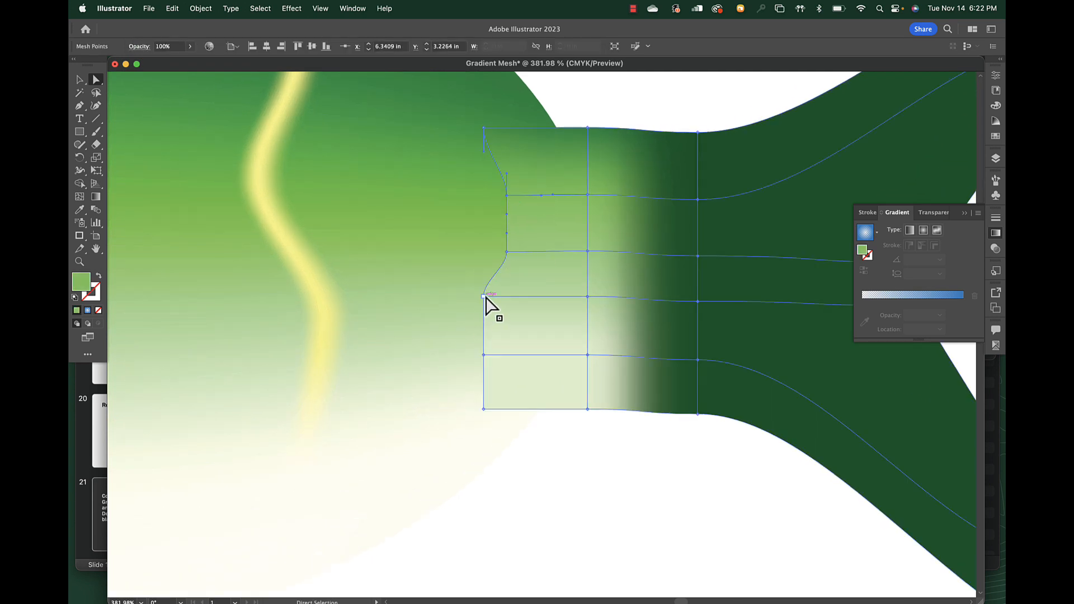
{"action": "left_click_drag", "start_coordinate": [487, 297], "coordinate": [502, 301]}
Step: Match the third and second mesh points of the tail's body-side edge to the body with greens sampled right beside each point
{"action": "scroll", "coordinate": [503, 302], "scroll_direction": "up", "scroll_amount": 2}
{"action": "scroll", "coordinate": [503, 302], "scroll_direction": "right", "scroll_amount": 2}
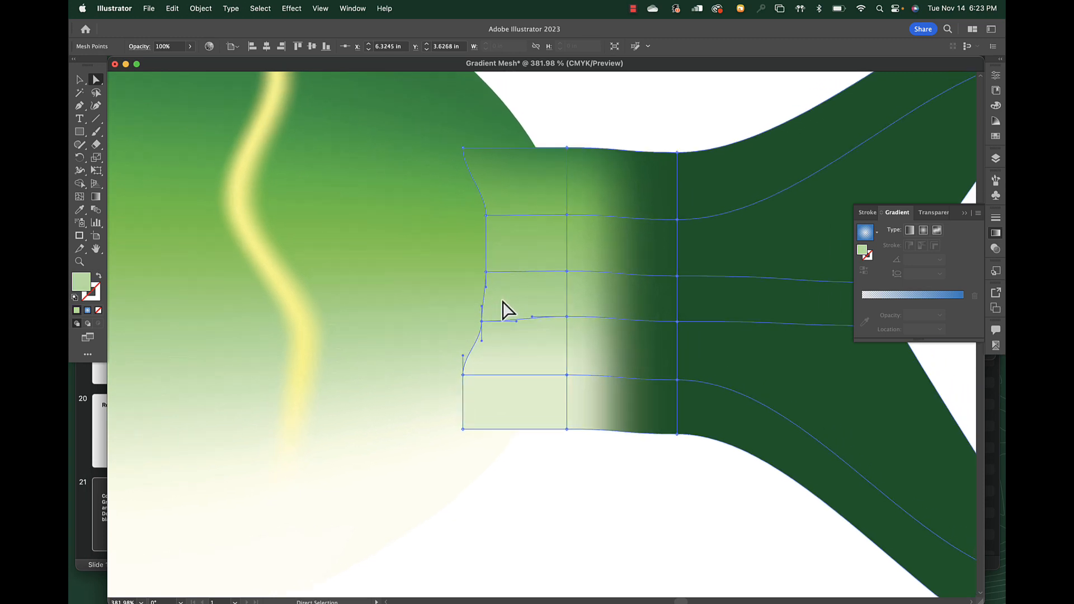
{"action": "left_click", "coordinate": [486, 274]}
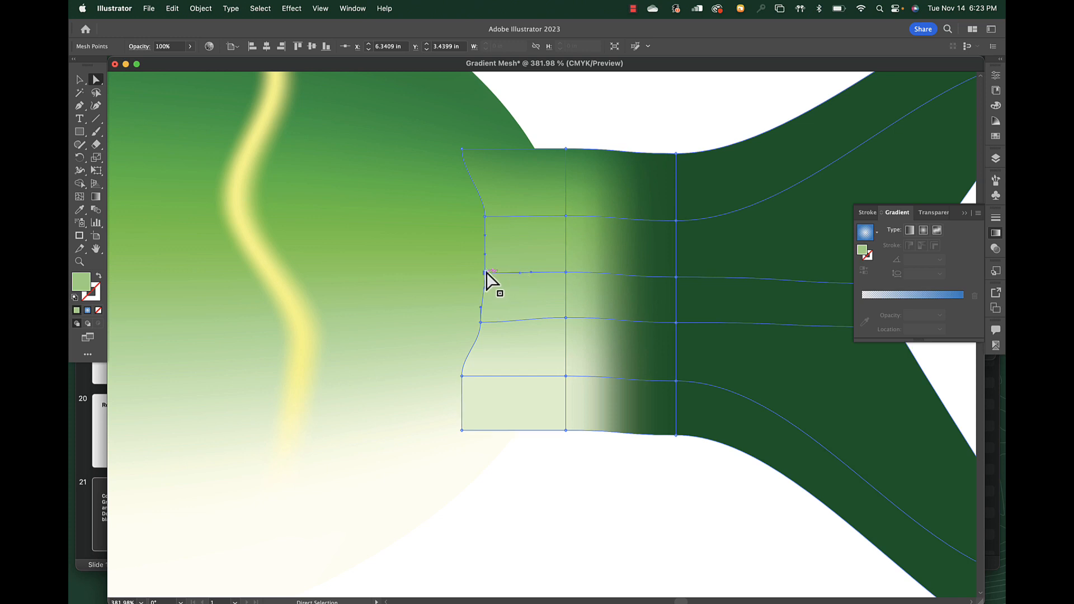
{"action": "key", "text": "i"}
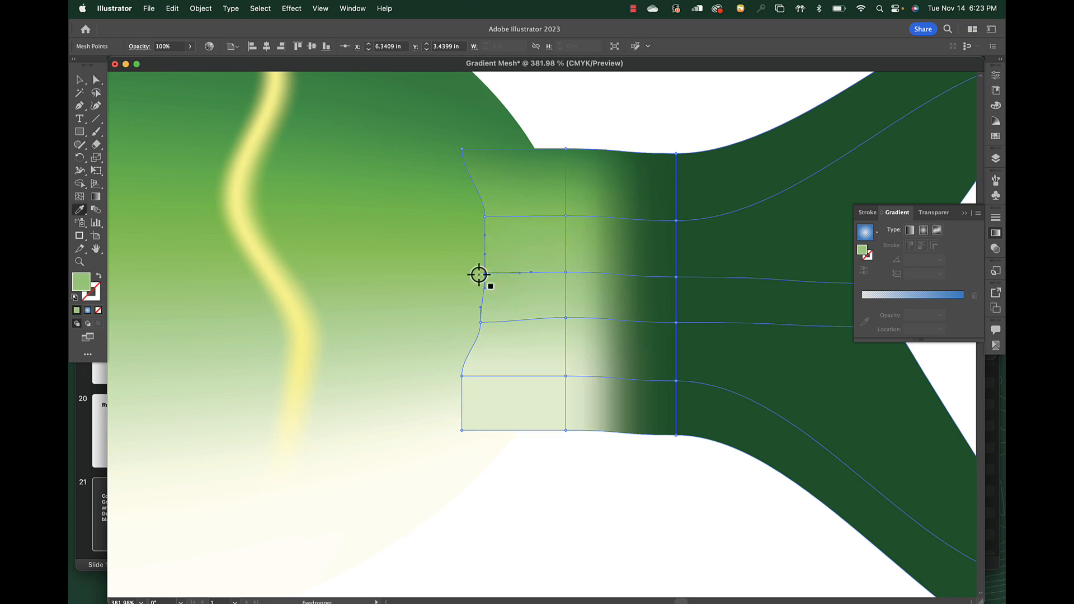
{"action": "key", "text": "a"}
{"action": "left_click", "coordinate": [485, 216]}
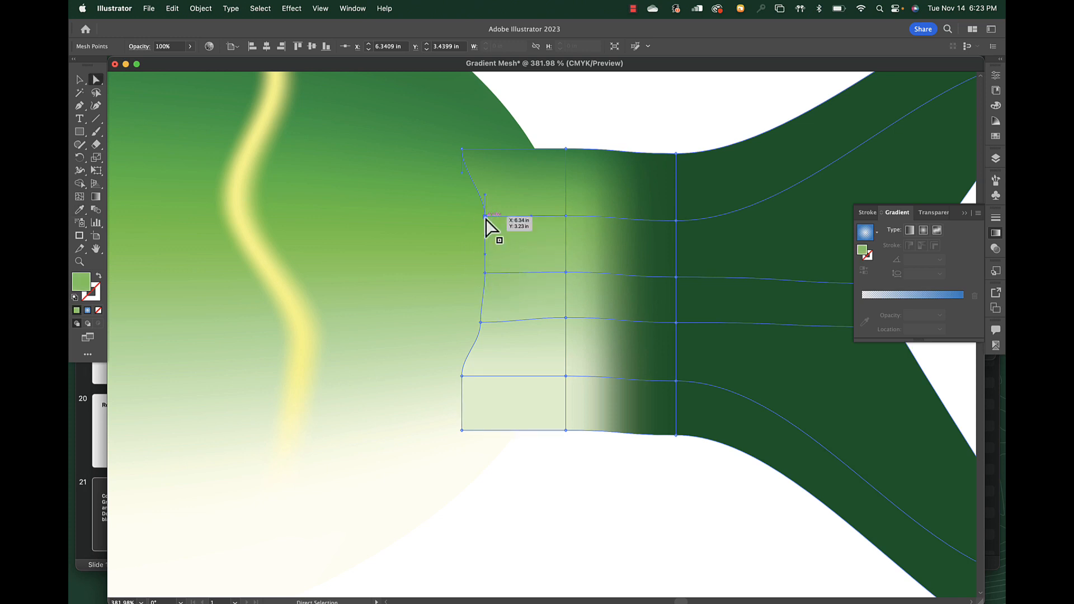
{"action": "key", "text": "i"}
{"action": "left_click", "coordinate": [477, 217]}
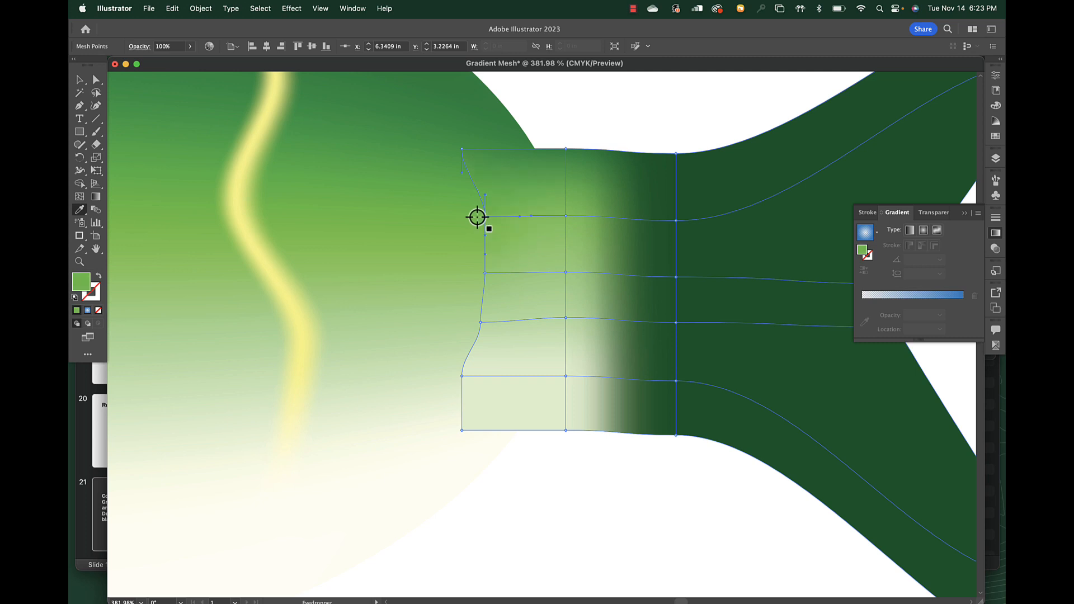
Step: Match the fourth mesh point of the tail's body-side edge to the body with light green sampled right beside it
{"action": "key", "text": "a"}
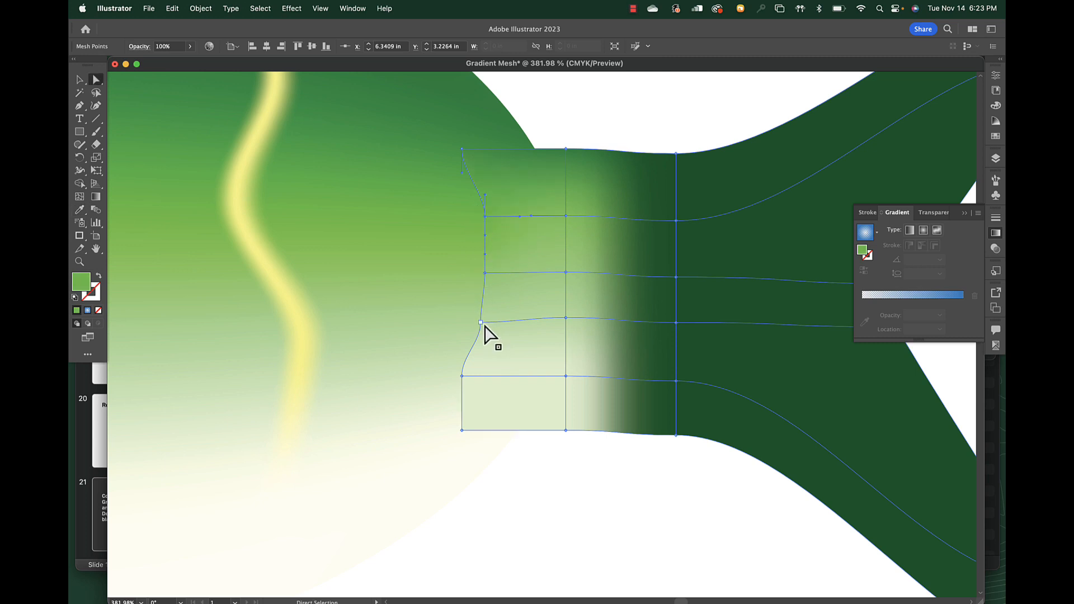
{"action": "left_click", "coordinate": [482, 322]}
{"action": "left_click", "coordinate": [481, 323]}
{"action": "key", "text": "i"}
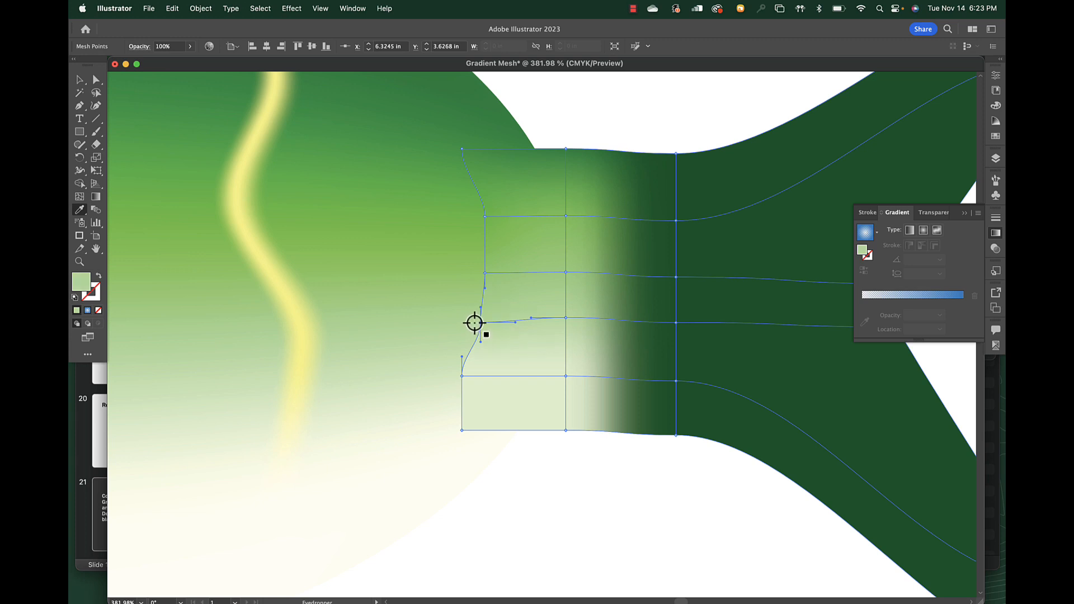
Step: Recolor the fifth body-side mesh point pale green and the second column's bottom point cream, both sampled from the body, and deselect the tail
{"action": "key", "text": "a"}
{"action": "left_click", "coordinate": [462, 376]}
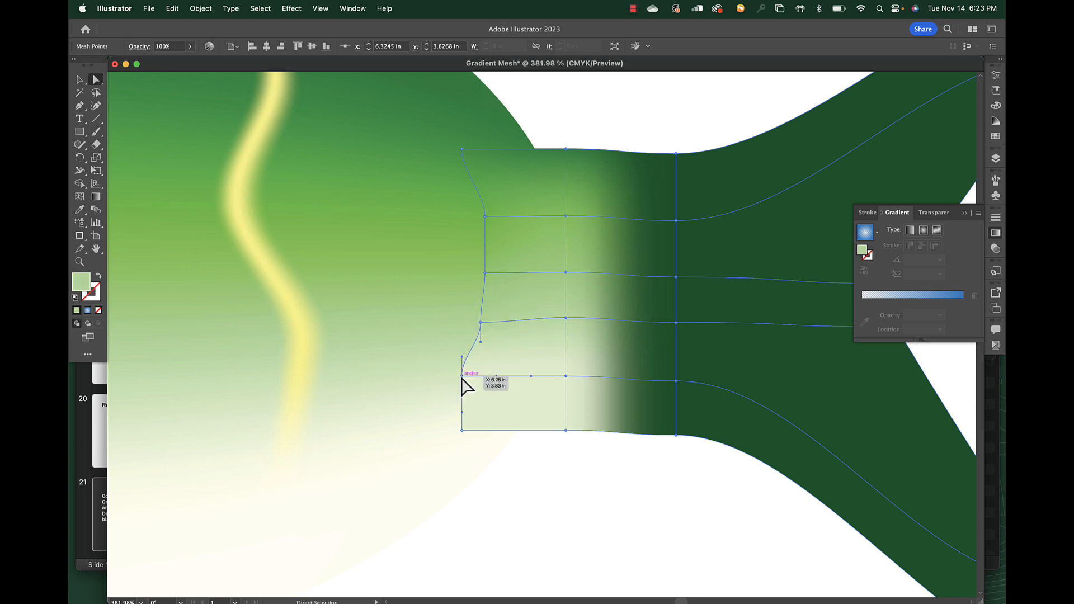
{"action": "key", "text": "i"}
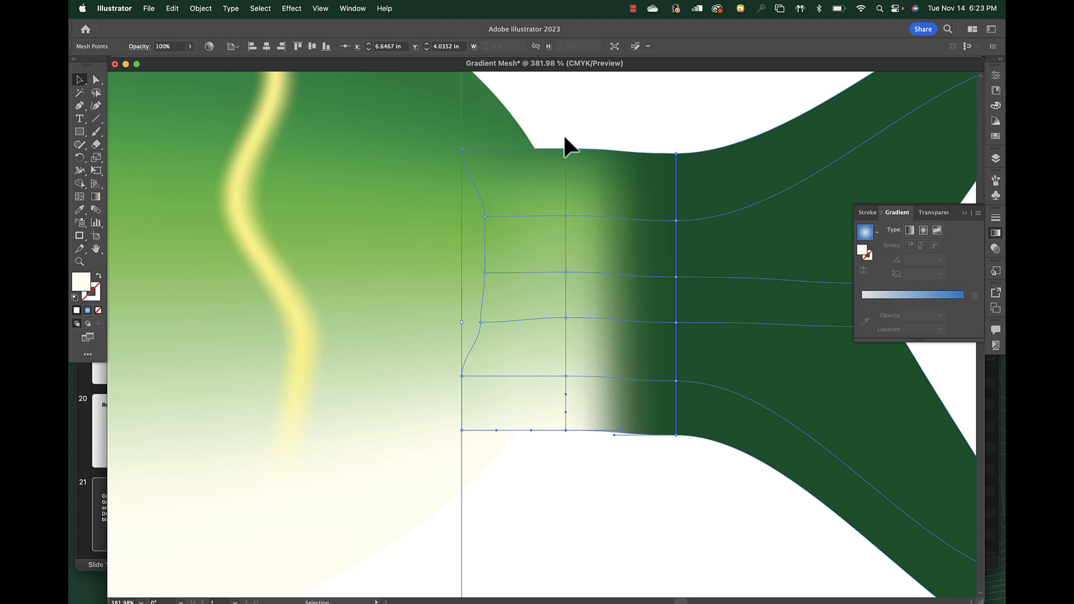
{"action": "left_click", "coordinate": [569, 115]}
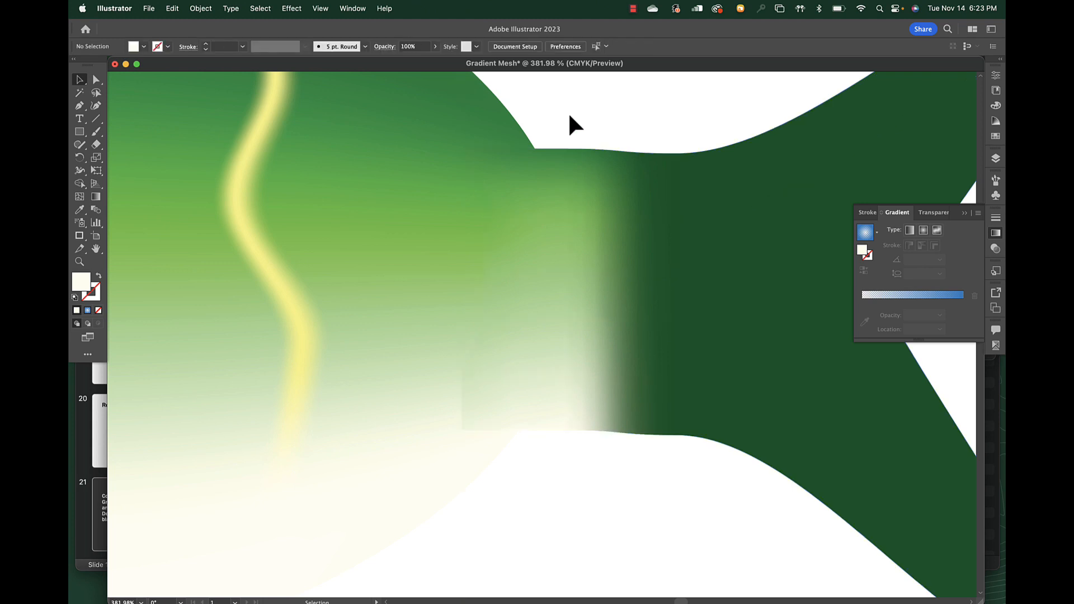
Step: Match the fifth mesh point of the tail's body-side edge again with pale green sampled right beside it, and deselect
{"action": "key", "text": "a"}
{"action": "left_click", "coordinate": [462, 377]}
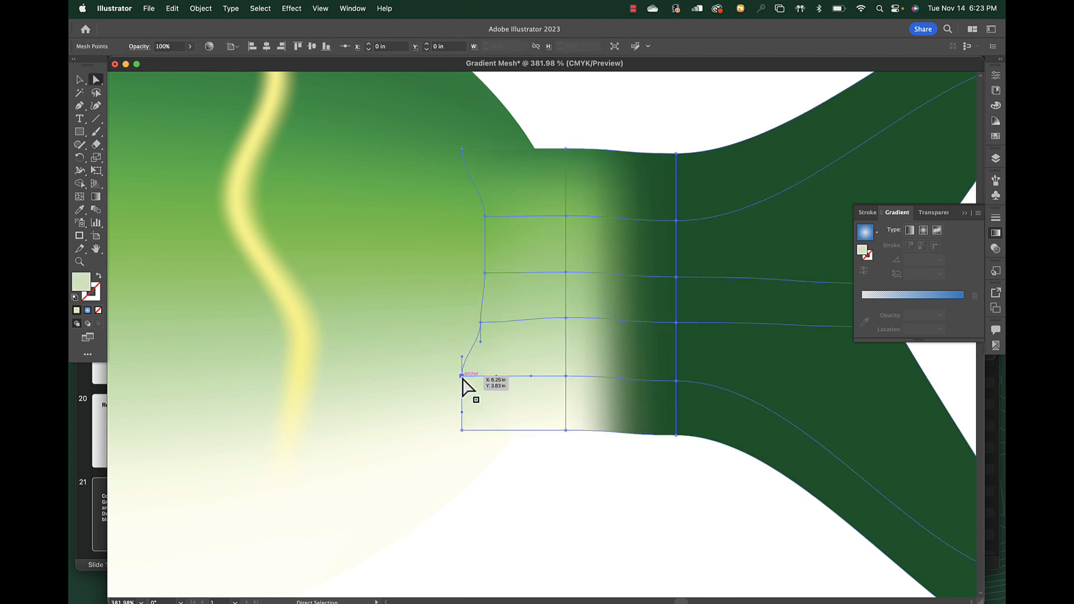
{"action": "key", "text": "i"}
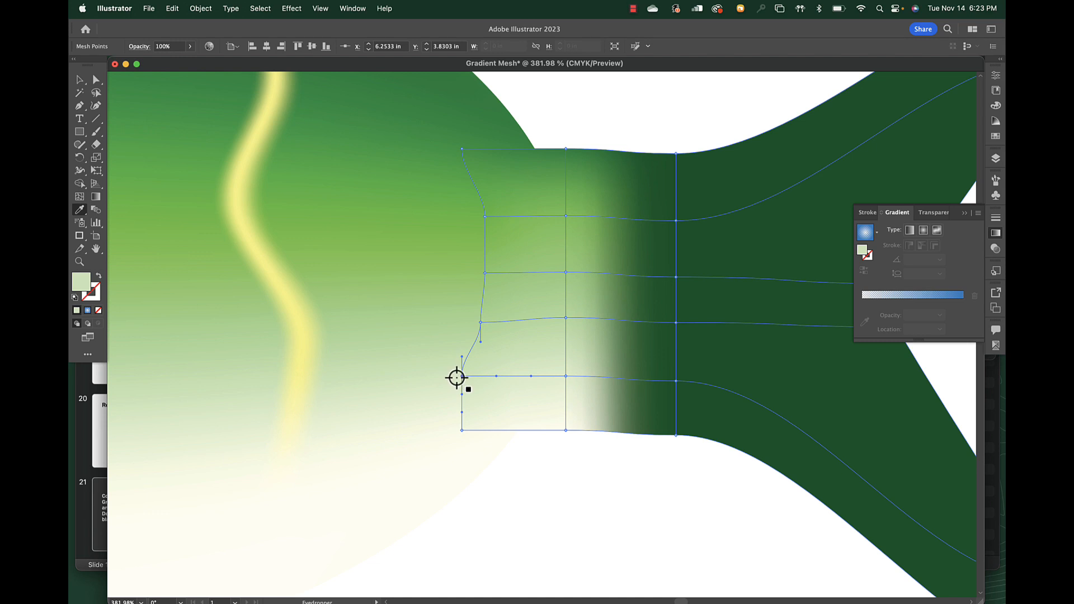
{"action": "left_click", "coordinate": [642, 109]}
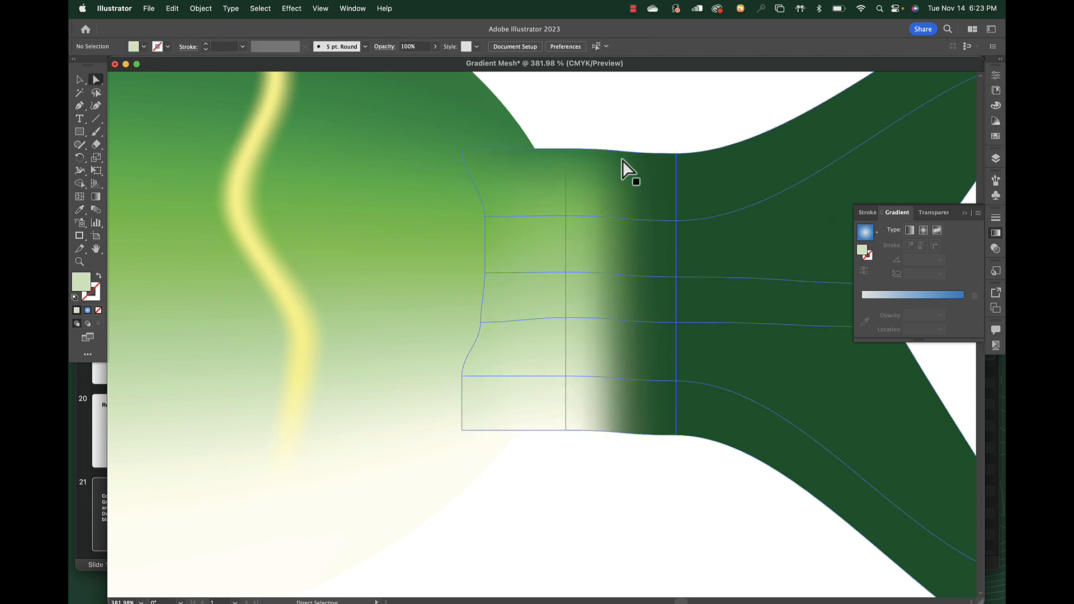
Step: Try to blend the bottom corner point of the tail's body-side edge and the point above it using pale greens sampled from the body
{"action": "left_click", "coordinate": [461, 430]}
{"action": "key", "text": "i"}
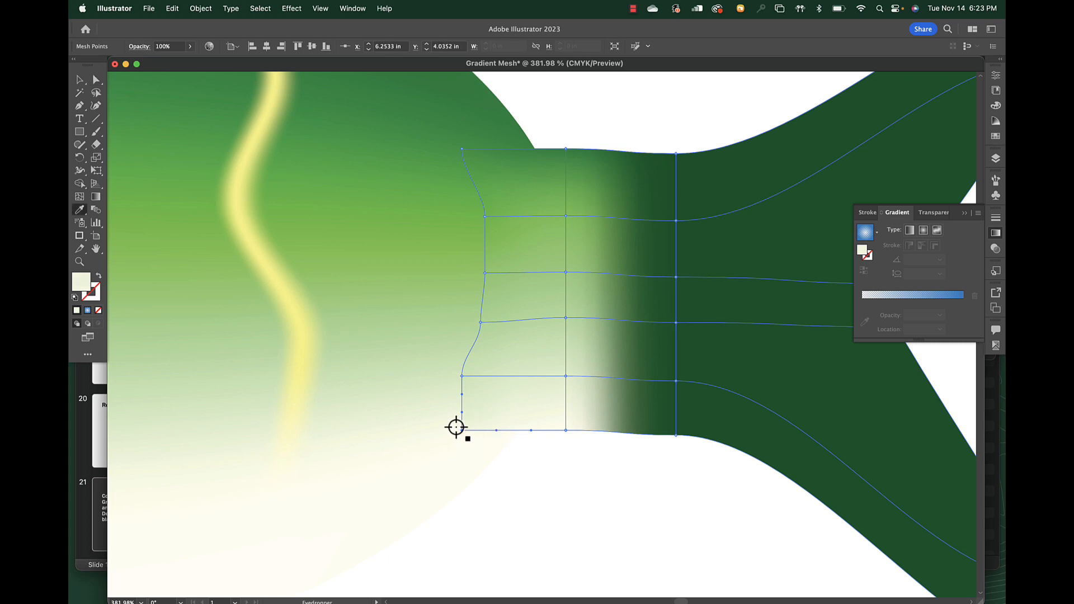
{"action": "key", "text": "a"}
{"action": "scroll", "coordinate": [538, 494], "scroll_direction": "down", "scroll_amount": 2}
{"action": "left_click", "coordinate": [473, 413]}
{"action": "left_click", "coordinate": [467, 410]}
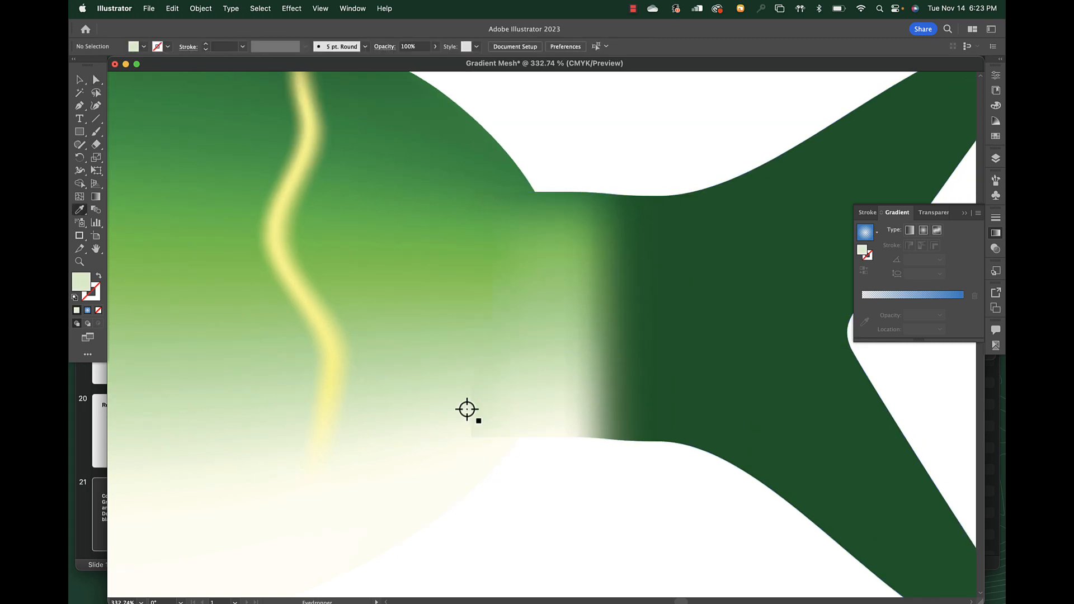
{"action": "left_click", "coordinate": [474, 401]}
{"action": "left_click", "coordinate": [472, 390]}
{"action": "left_click", "coordinate": [633, 166]}
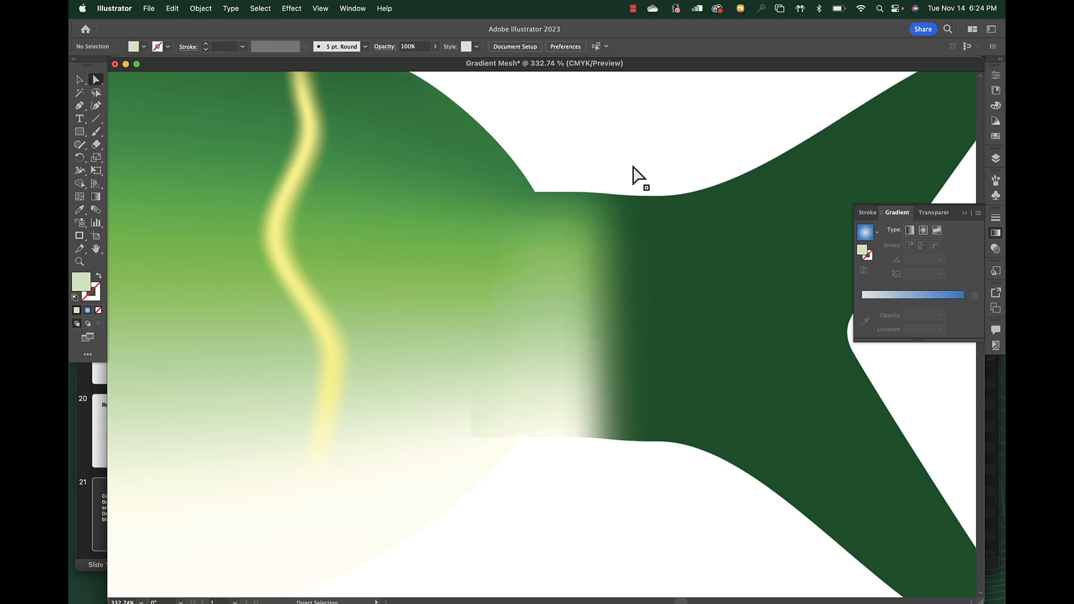
Step: Recolor the bottom corner point of the tail's body-side edge with cream sampled from the fish's belly, and deselect
{"action": "left_click", "coordinate": [485, 438]}
{"action": "left_click", "coordinate": [471, 437]}
{"action": "key", "text": "i"}
{"action": "left_click", "coordinate": [492, 456]}
{"action": "key", "text": "a"}
{"action": "left_click", "coordinate": [538, 495]}
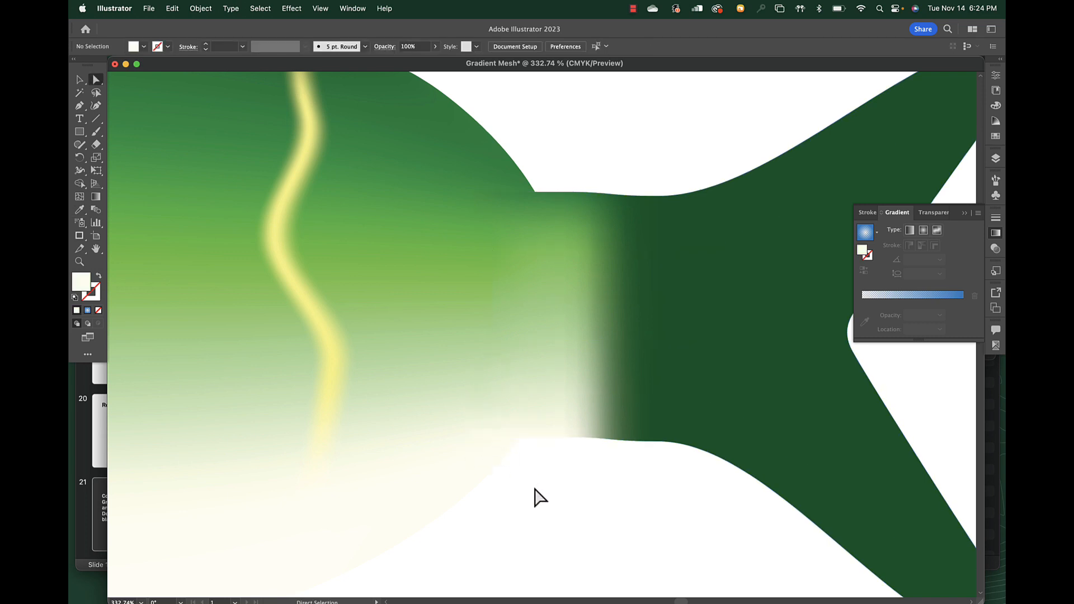
Step: Move the top corner mesh point of the tail's body-side edge toward the tail, to about X 6.48 in, Y 2.97 in
{"action": "left_click", "coordinate": [542, 408]}
{"action": "left_click", "coordinate": [463, 408]}
{"action": "left_click", "coordinate": [510, 368]}
{"action": "left_click", "coordinate": [619, 135]}
{"action": "left_click", "coordinate": [503, 194]}
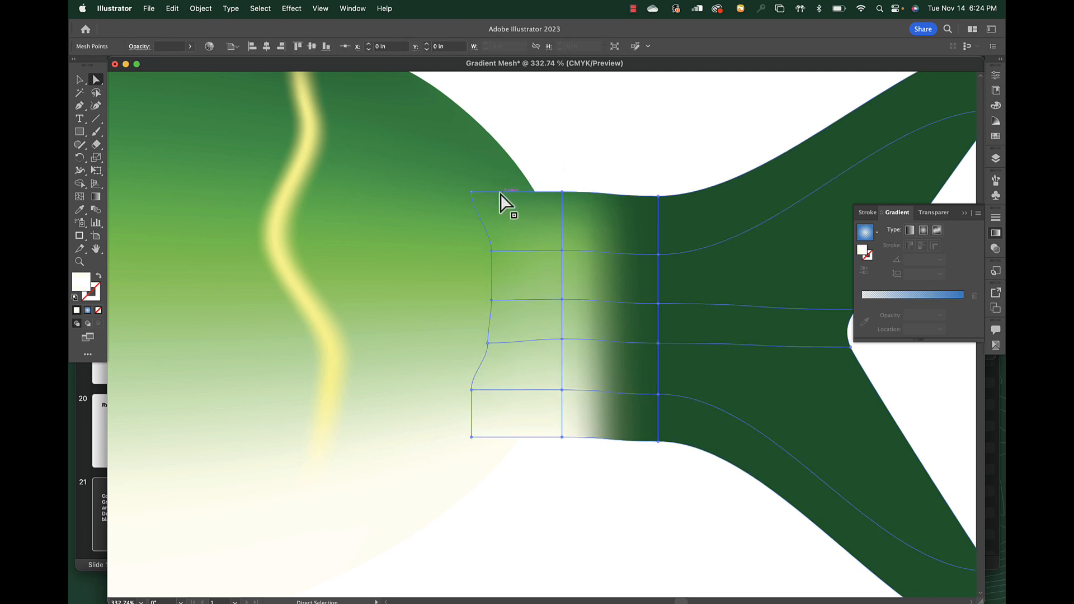
{"action": "left_click_drag", "start_coordinate": [472, 192], "coordinate": [523, 192]}
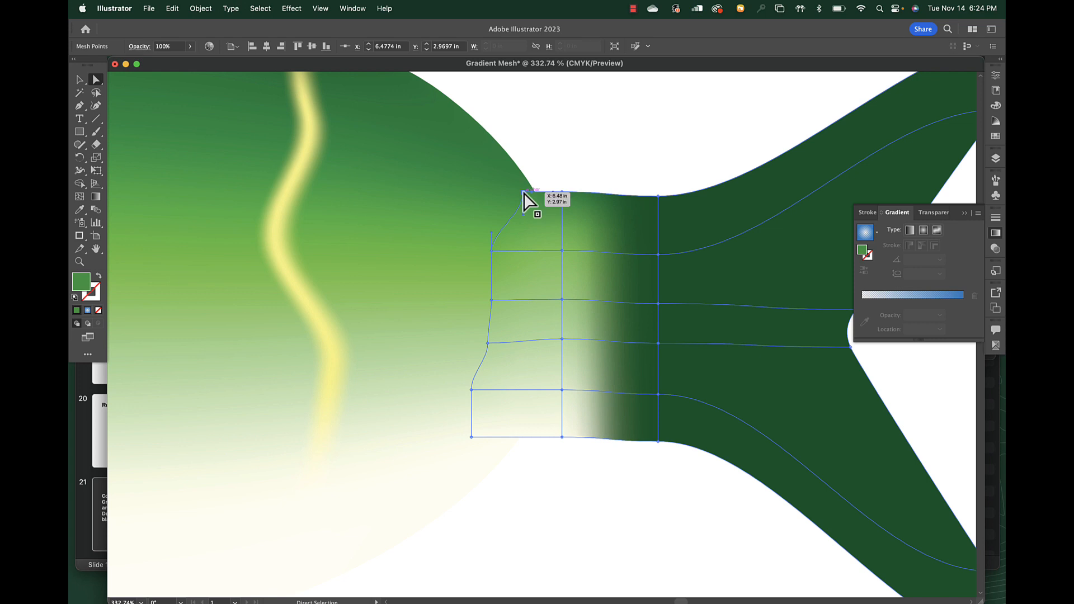
Step: Recolor the tail's top body-side corner point with green sampled from the body right beside it, and deselect
{"action": "key", "text": "i"}
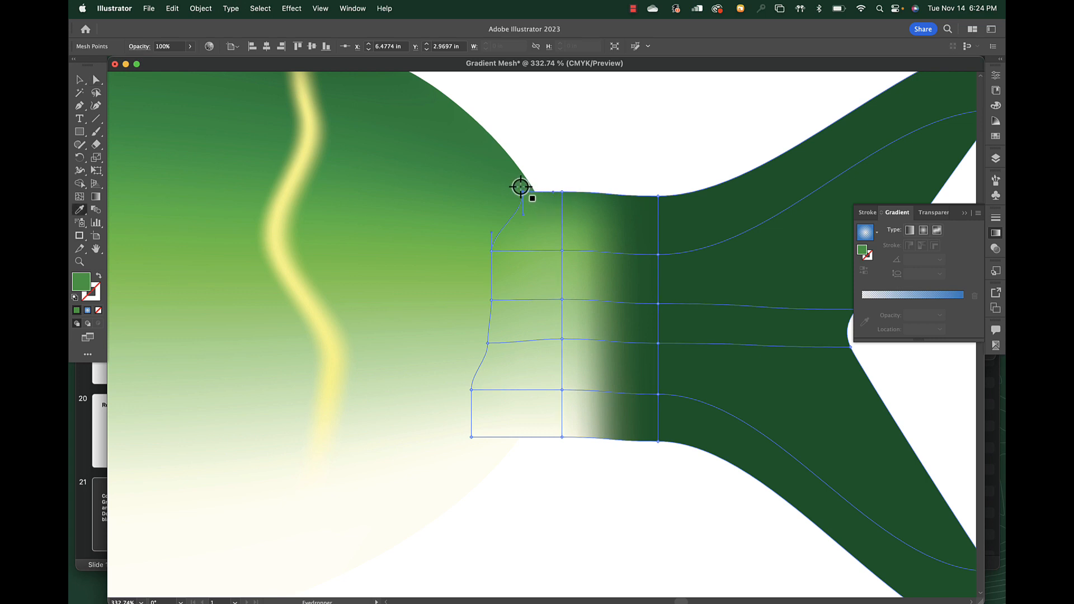
{"action": "left_click", "coordinate": [96, 80]}
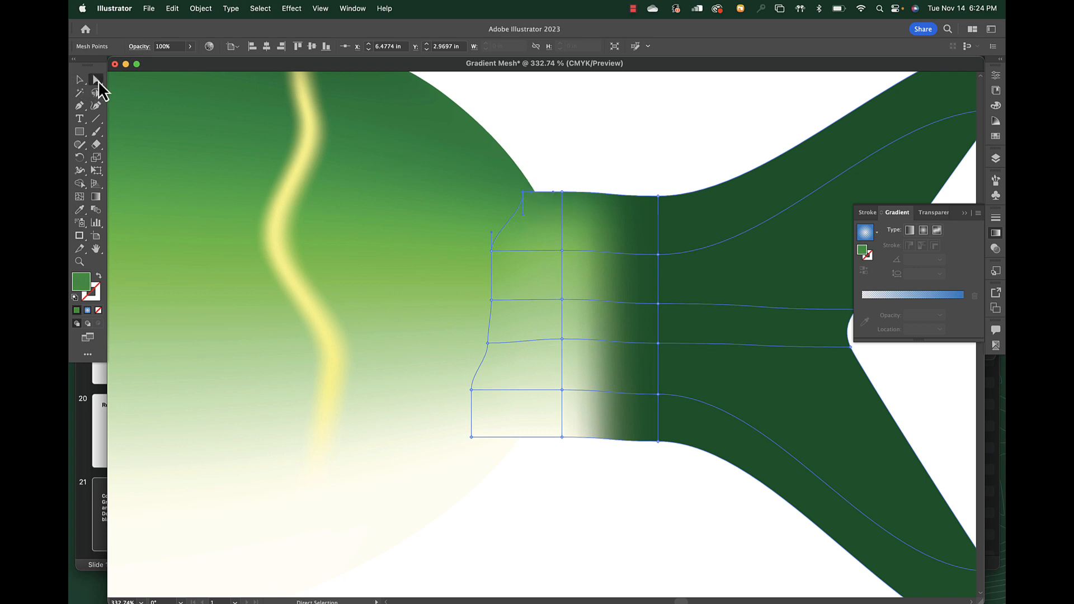
{"action": "left_click", "coordinate": [610, 162]}
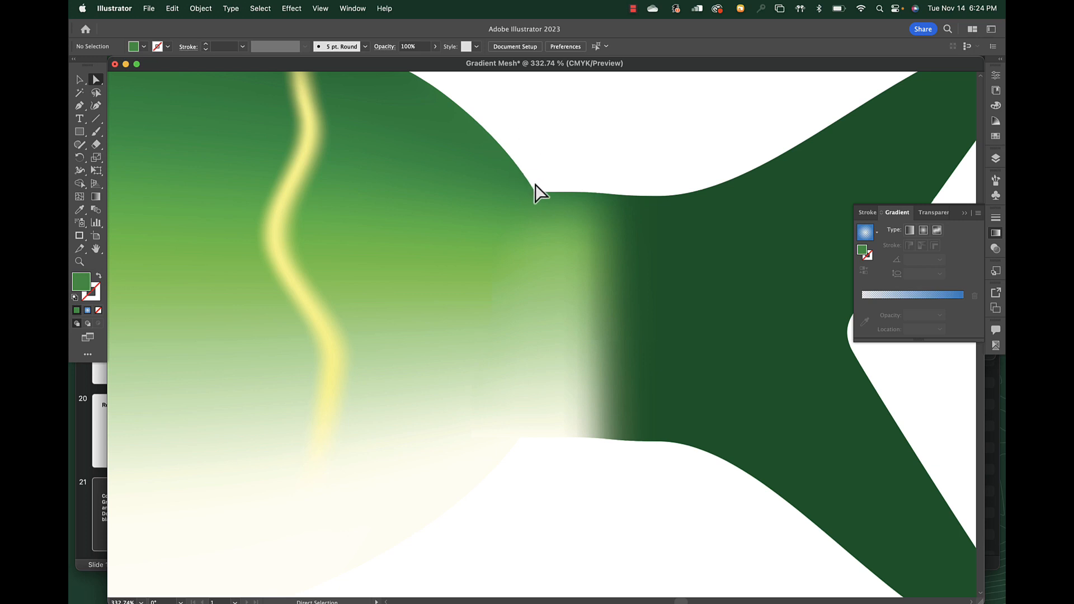
Step: Recolor the fifth-row mesh points in the tail's second and third columns with pale green sampled from the body at the same height
{"action": "scroll", "coordinate": [568, 507], "scroll_direction": "down", "scroll_amount": 5}
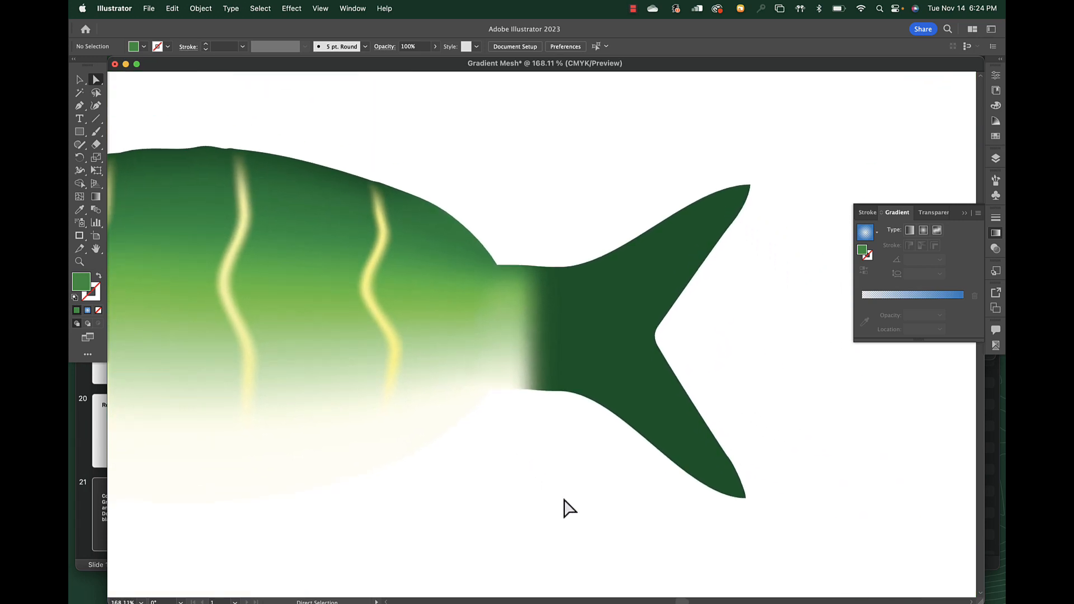
{"action": "scroll", "coordinate": [564, 508], "scroll_direction": "up", "scroll_amount": 3}
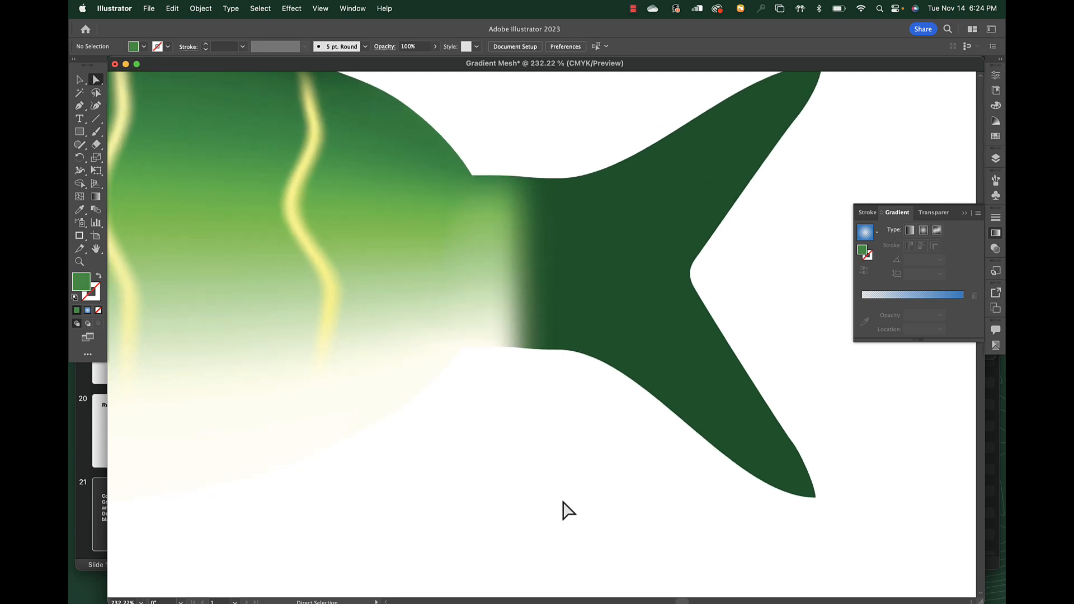
{"action": "left_click", "coordinate": [572, 263]}
{"action": "scroll", "coordinate": [569, 244], "scroll_direction": "up", "scroll_amount": 2}
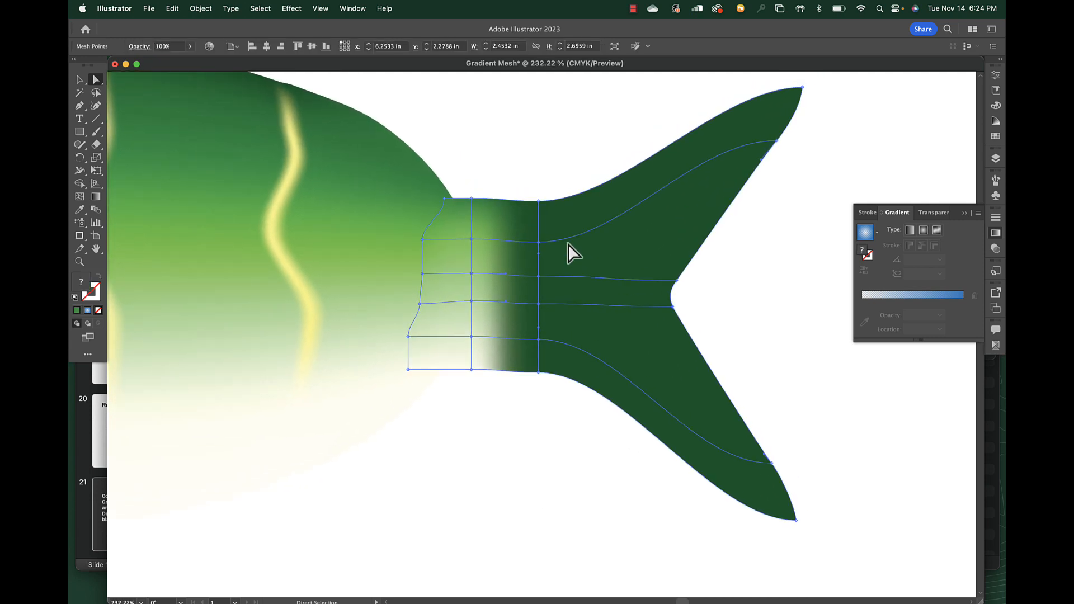
{"action": "left_click", "coordinate": [478, 344]}
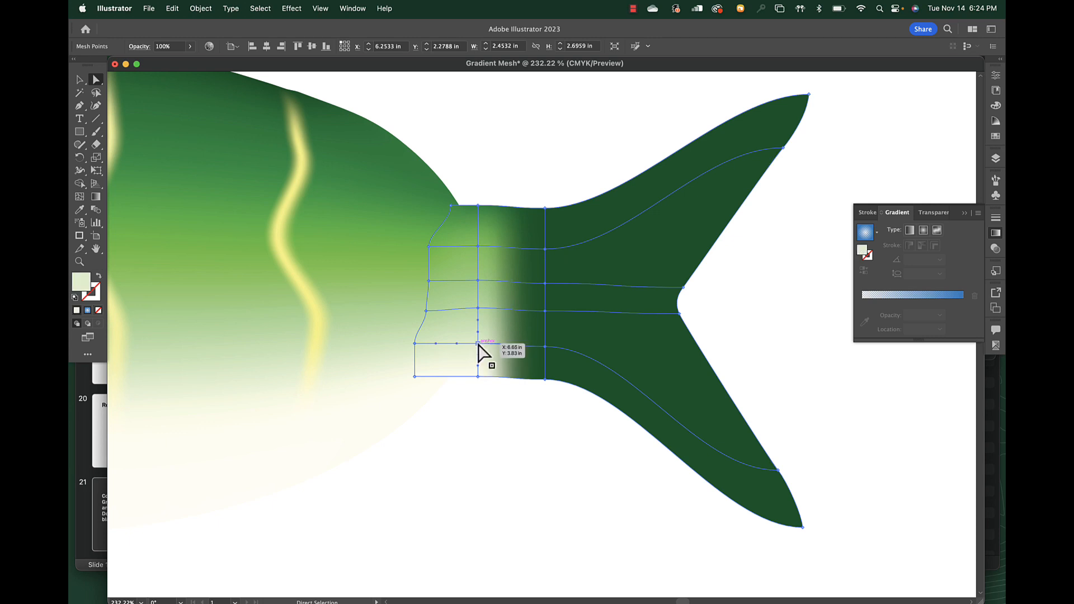
{"action": "left_click", "coordinate": [545, 347], "text": "shift"}
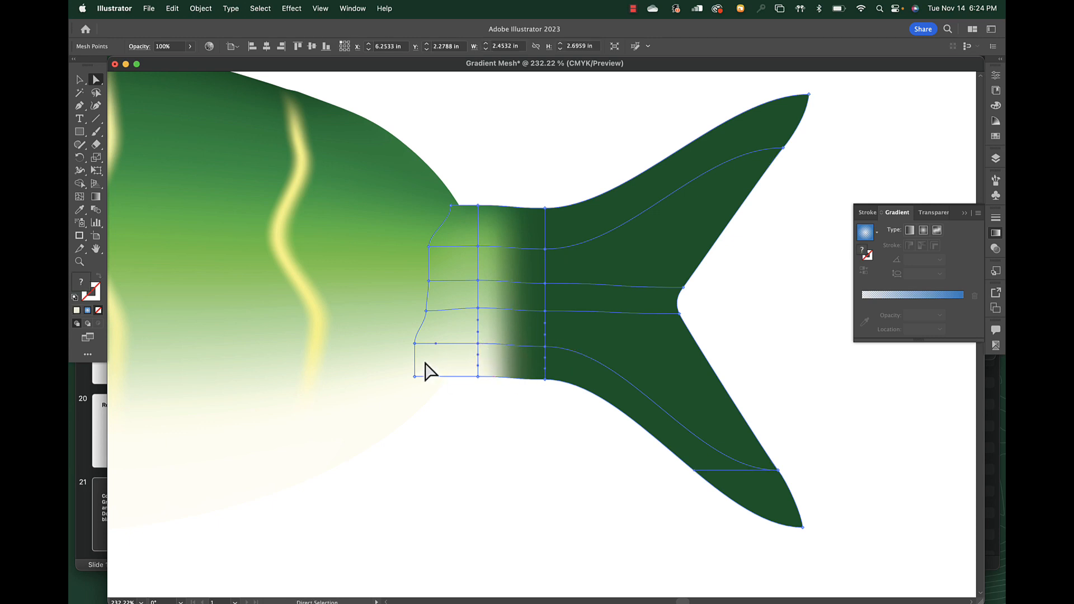
{"action": "key", "text": "i"}
{"action": "left_click", "coordinate": [388, 344]}
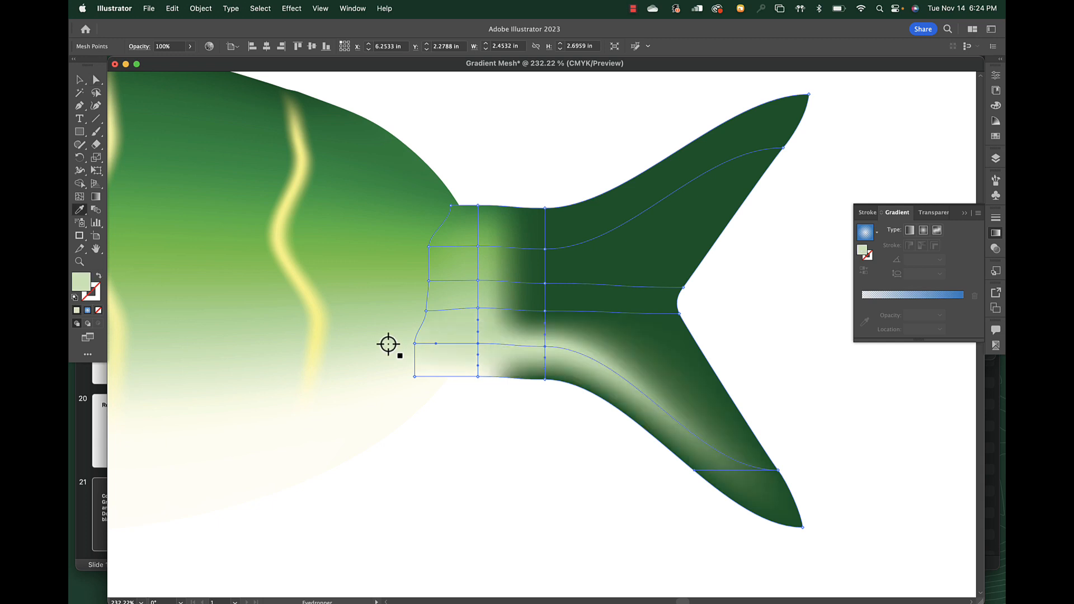
Step: Recolor the fourth and third mesh points of the tail's third column with greens sampled from the body at matching heights
{"action": "key", "text": "a"}
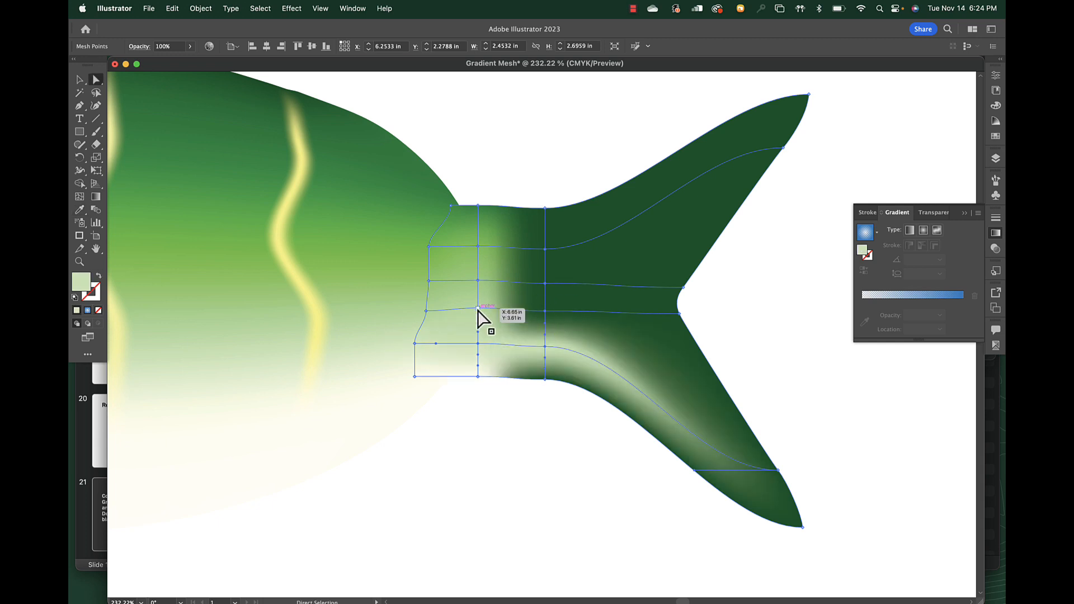
{"action": "left_click", "coordinate": [545, 311]}
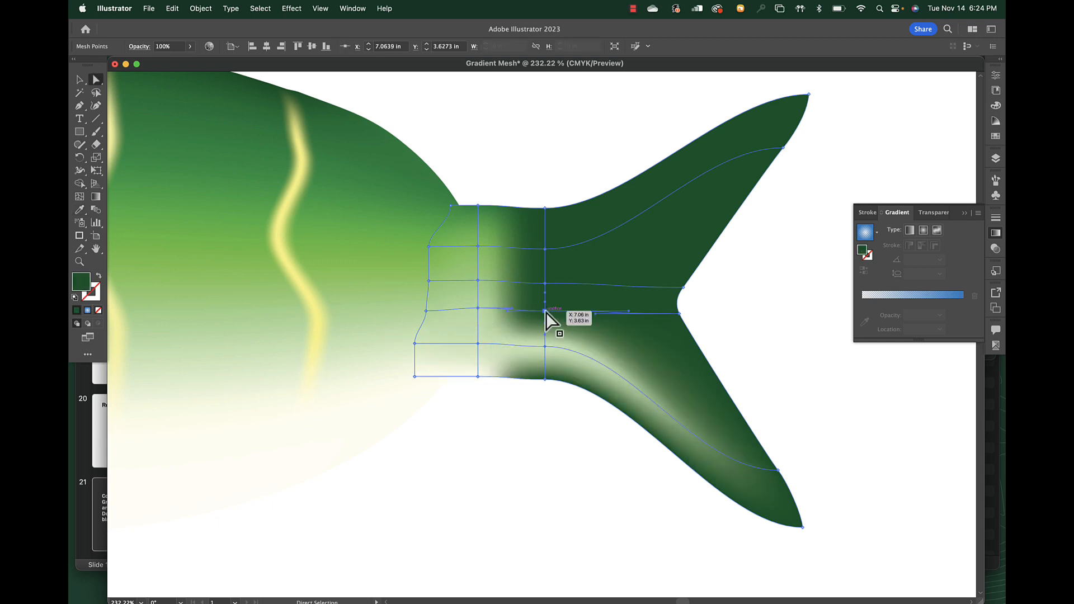
{"action": "key", "text": "i"}
{"action": "left_click", "coordinate": [410, 311]}
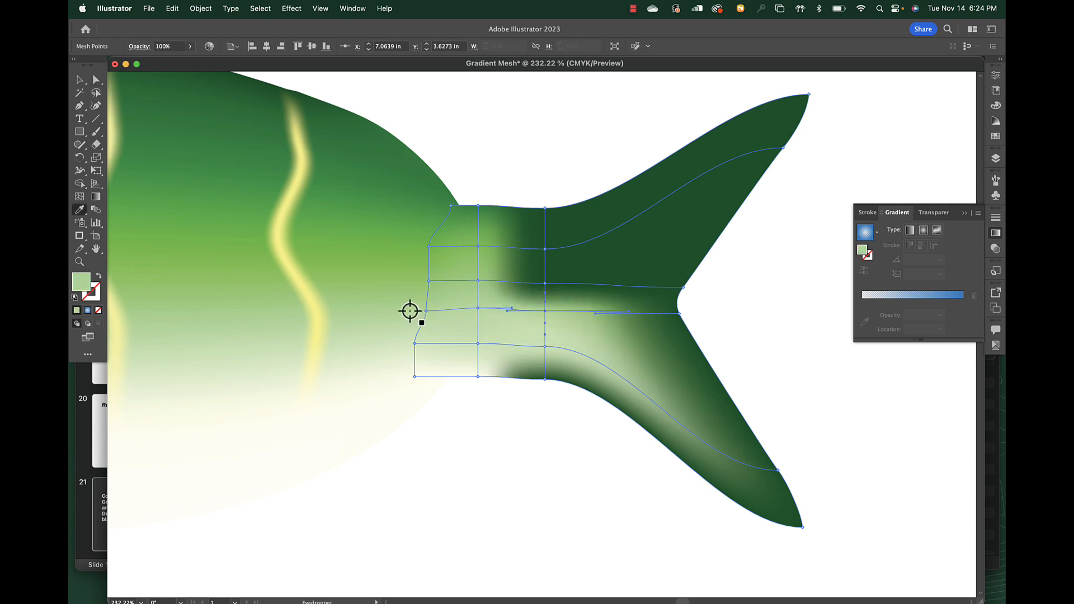
{"action": "key", "text": "a"}
{"action": "left_click", "coordinate": [545, 283]}
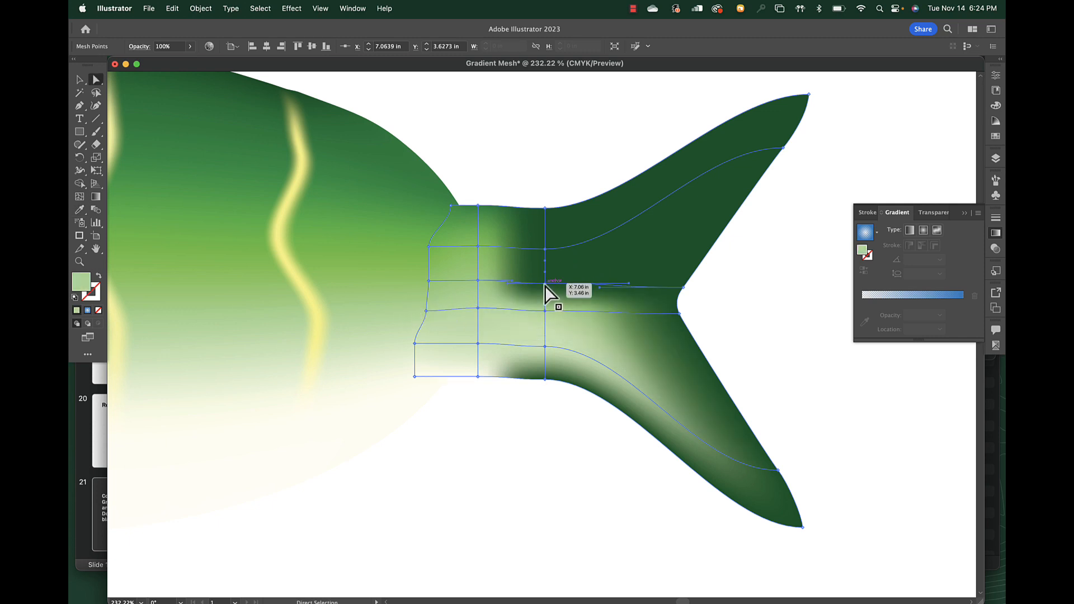
{"action": "key", "text": "i"}
{"action": "left_click", "coordinate": [409, 283]}
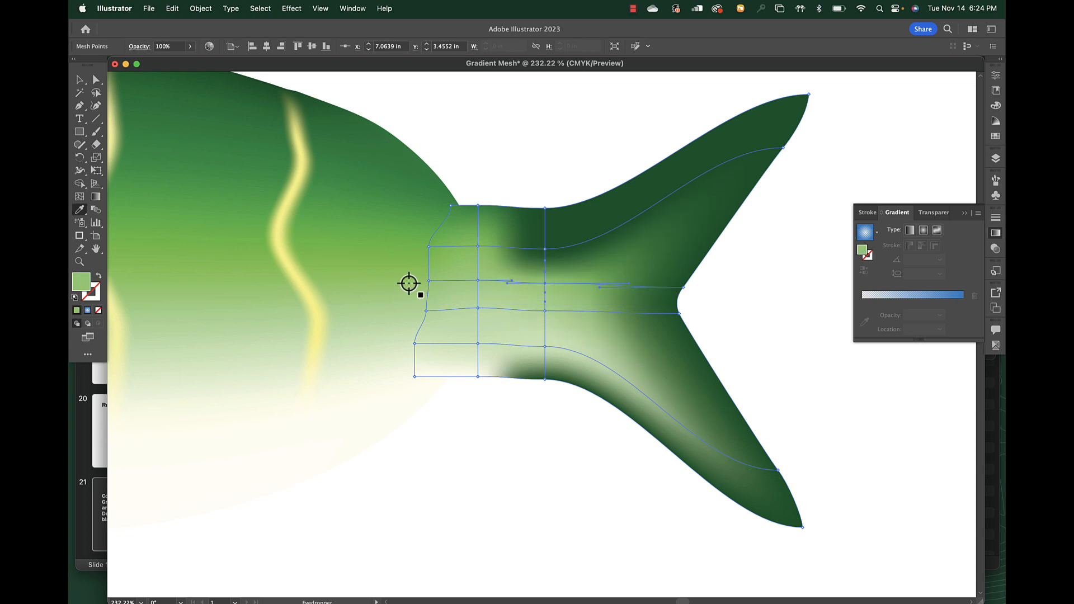
Step: Recolor the second mesh point of the tail's third column with bright green sampled from the body, and deselect the tail
{"action": "key", "text": "a"}
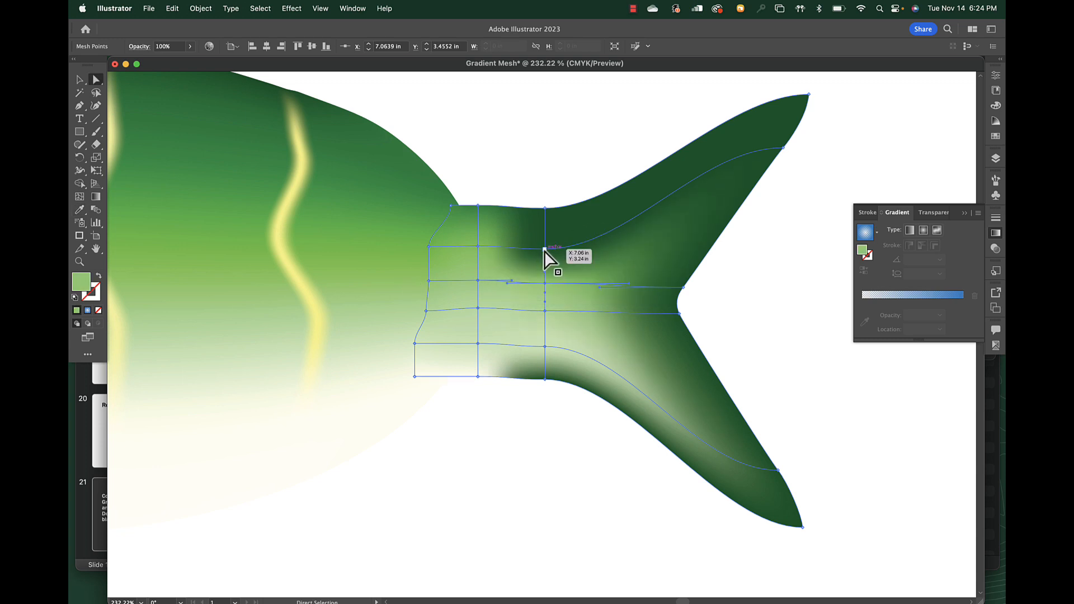
{"action": "left_click", "coordinate": [545, 250]}
{"action": "key", "text": "i"}
{"action": "left_click", "coordinate": [415, 246]}
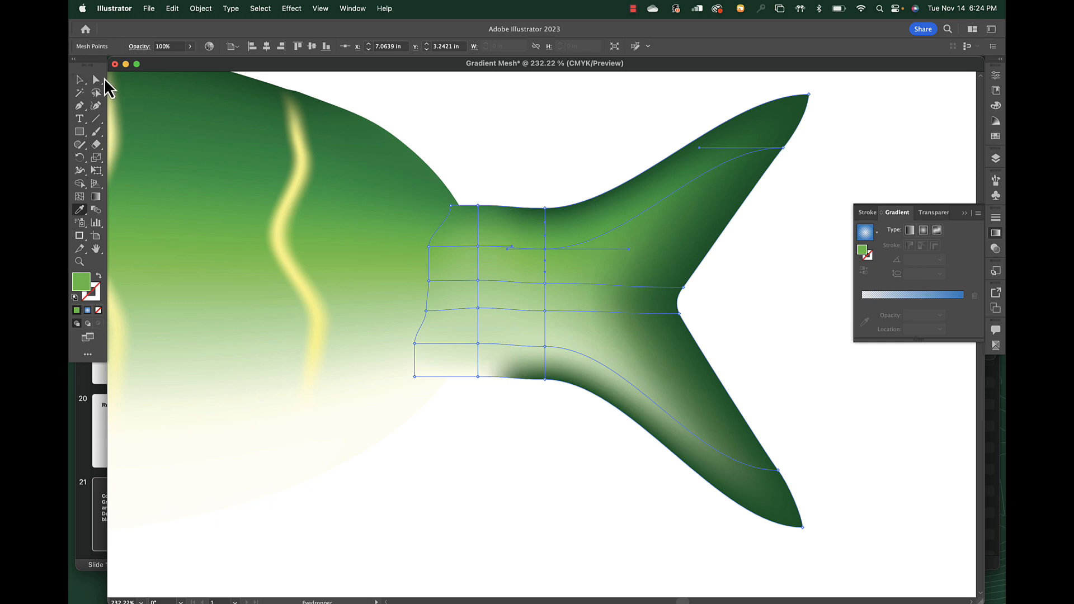
{"action": "left_click", "coordinate": [97, 80]}
{"action": "left_click", "coordinate": [593, 121]}
{"action": "scroll", "coordinate": [615, 177], "scroll_direction": "down", "scroll_amount": 2}
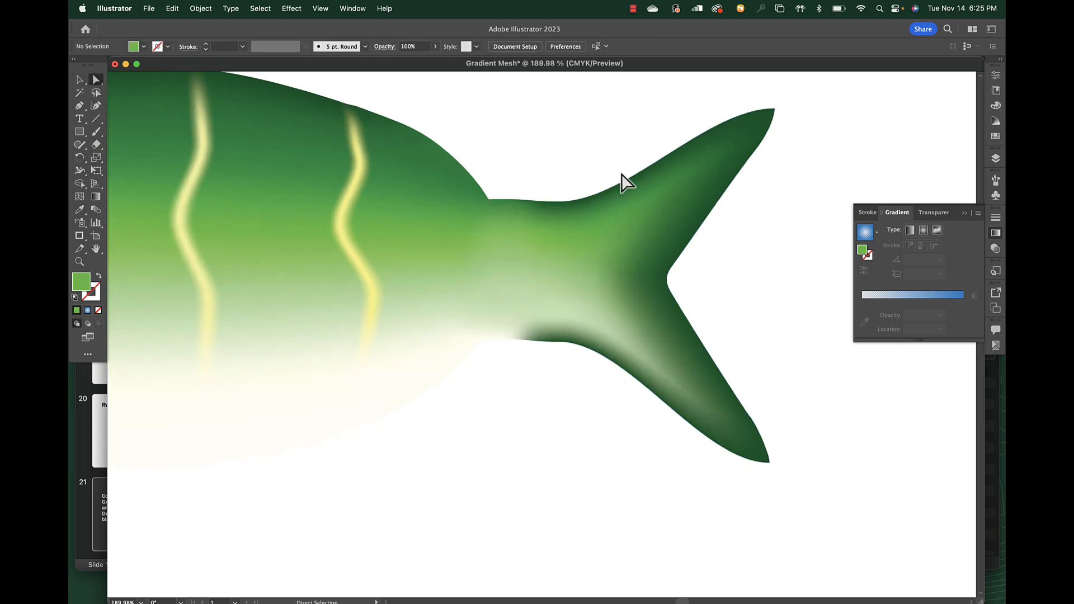
{"action": "scroll", "coordinate": [616, 213], "scroll_direction": "down", "scroll_amount": 5}
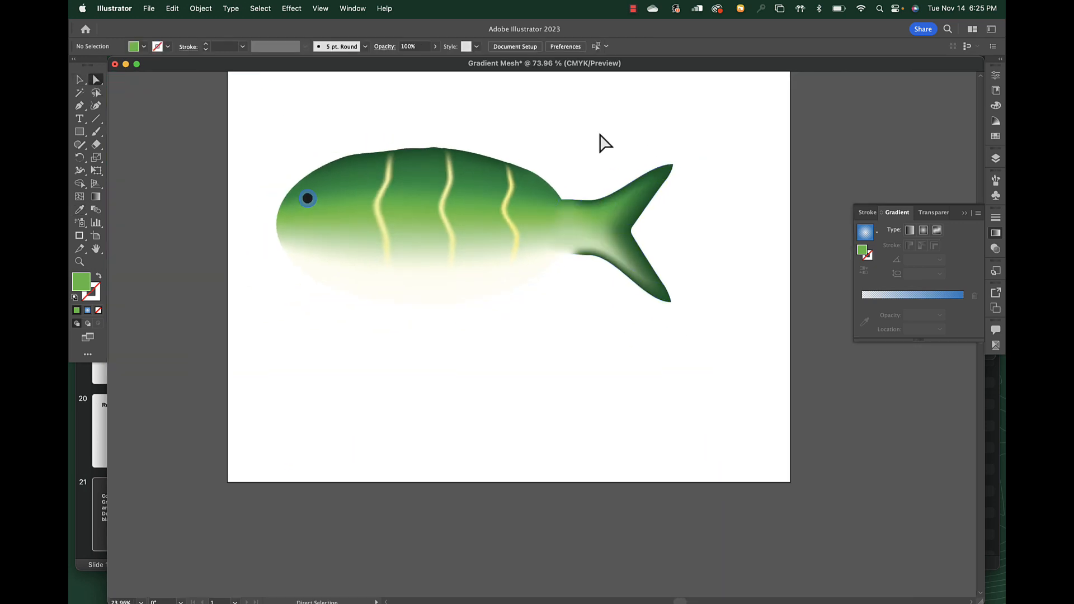